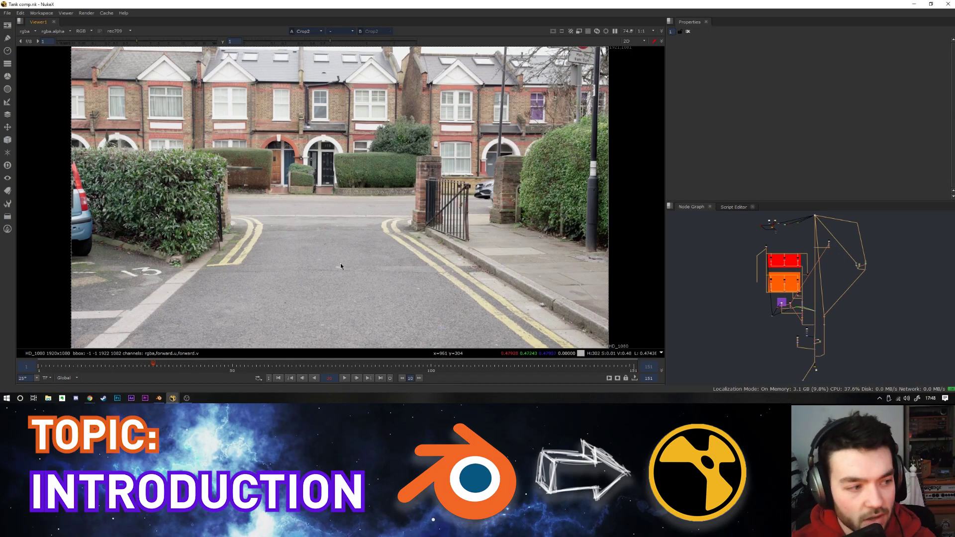
{"action": "left_click", "coordinate": [873, 317]}
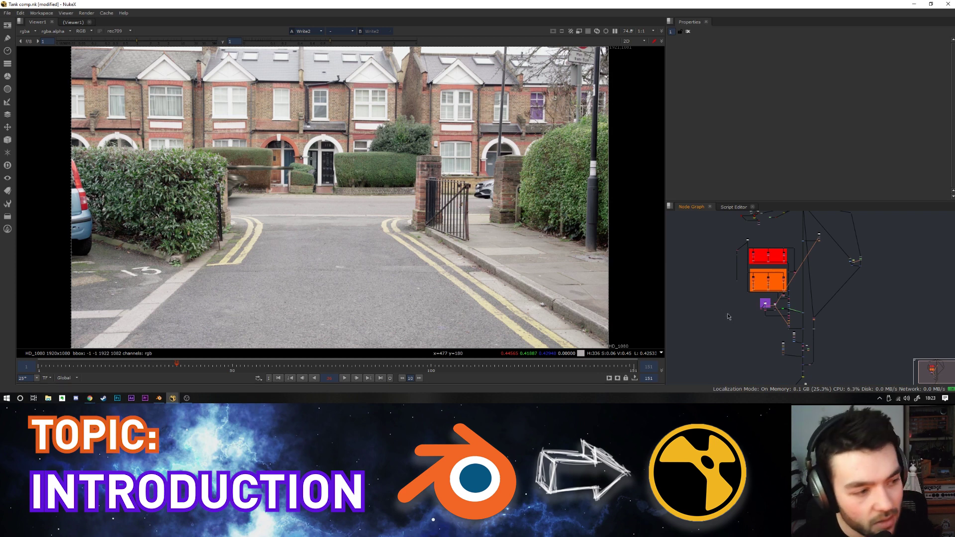
{"action": "scroll", "coordinate": [764, 278], "scroll_direction": "up", "scroll_amount": 6}
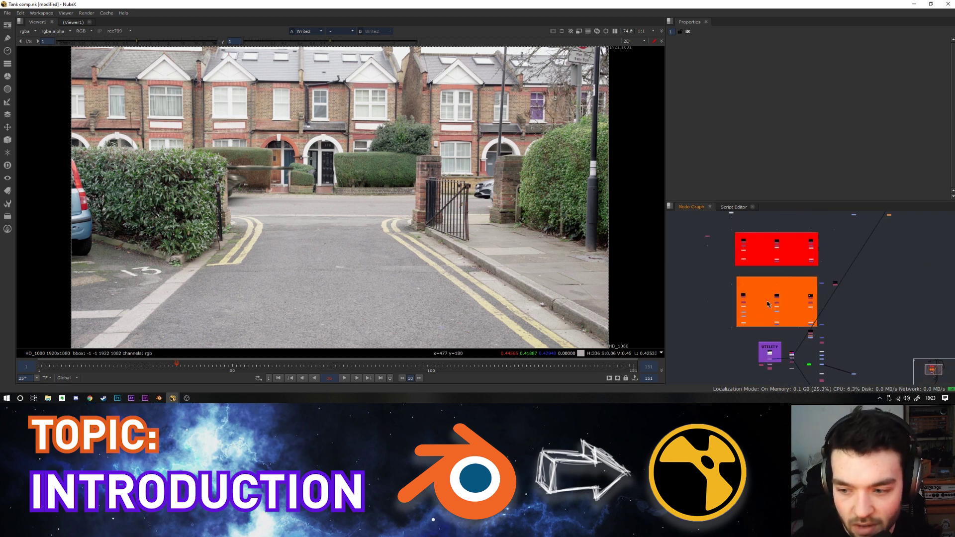
{"action": "scroll", "coordinate": [792, 282], "scroll_direction": "down", "scroll_amount": 5}
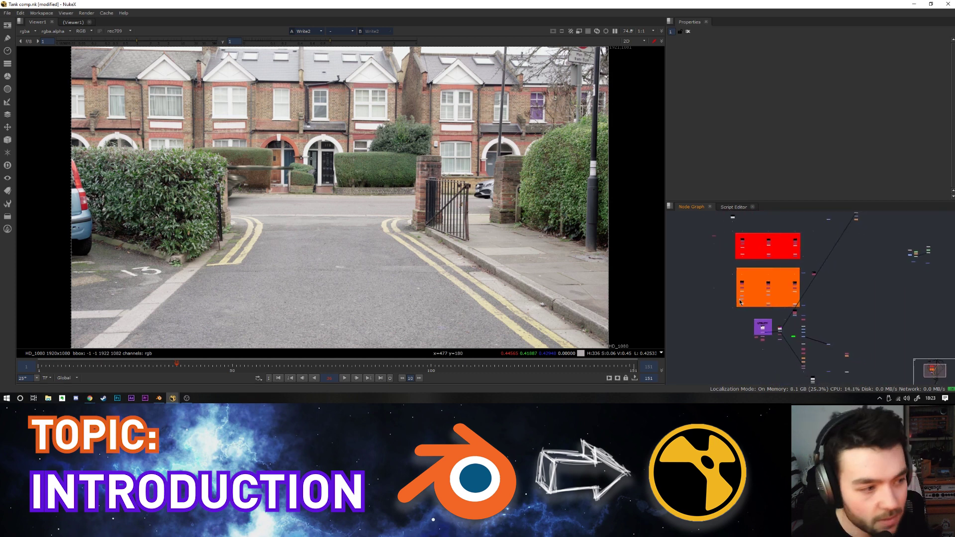
{"action": "scroll", "coordinate": [741, 319], "scroll_direction": "up", "scroll_amount": 5}
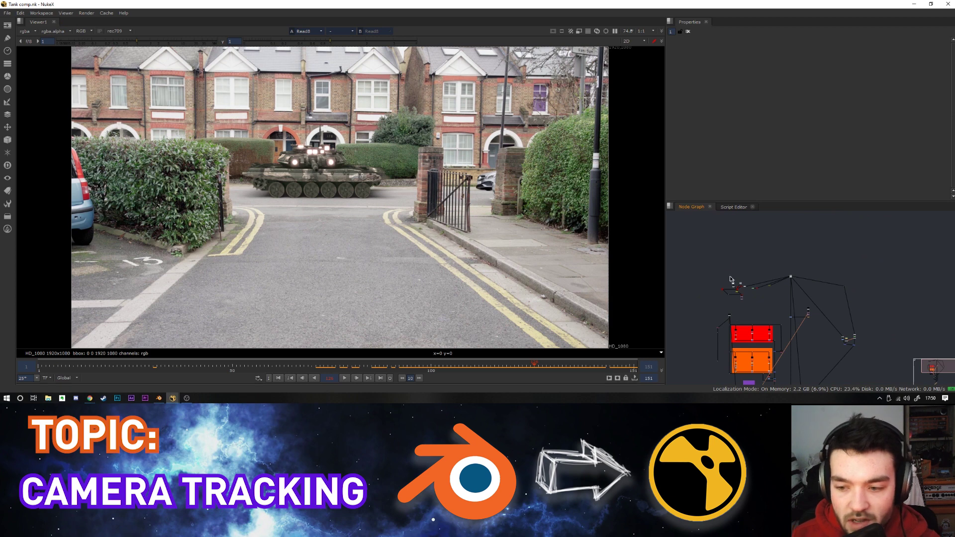
Step: Display the Read1 street footage in the viewer
{"action": "scroll", "coordinate": [742, 286], "scroll_direction": "up", "scroll_amount": 8}
{"action": "middle_click_drag", "start_coordinate": [945, 216], "coordinate": [816, 273]}
{"action": "left_click", "coordinate": [847, 302]}
{"action": "key", "text": "1"}
{"action": "scroll", "coordinate": [775, 295], "scroll_direction": "down", "scroll_amount": 4}
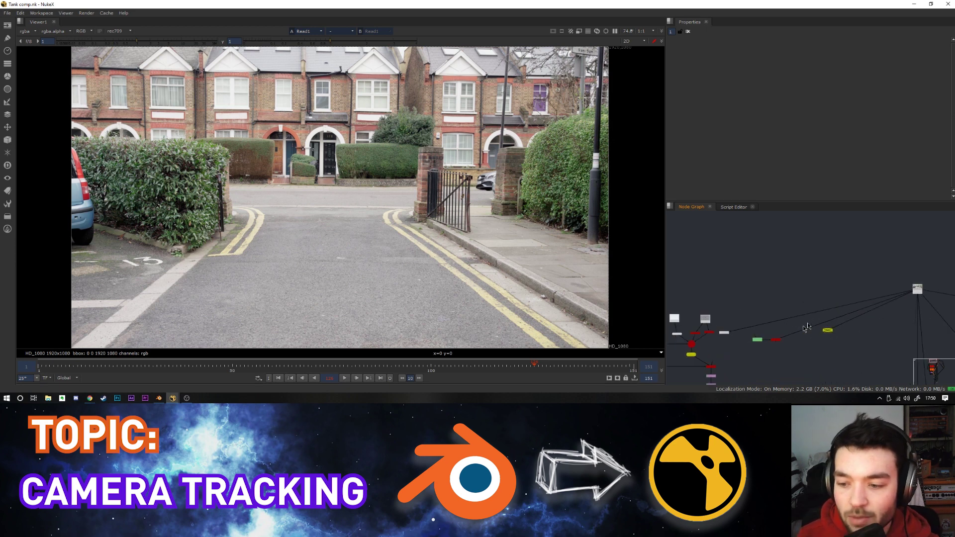
Step: Open the properties of the Roto1 node that masks the CameraTracker and display its alpha shapes in the viewer
{"action": "scroll", "coordinate": [716, 328], "scroll_direction": "up", "scroll_amount": 5}
{"action": "left_click_drag", "start_coordinate": [790, 318], "coordinate": [833, 351]}
{"action": "key", "text": "1"}
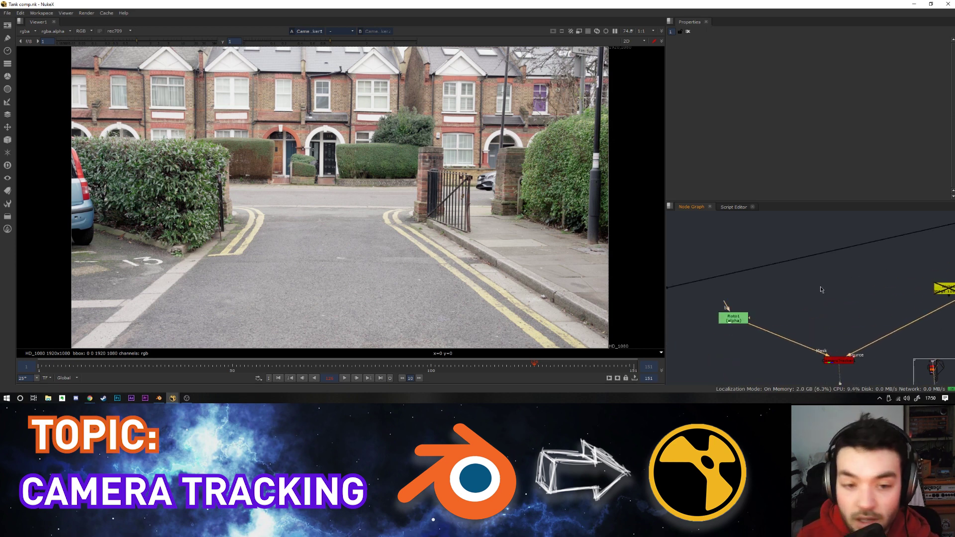
{"action": "left_click_drag", "start_coordinate": [732, 313], "coordinate": [749, 348]}
{"action": "double_click", "coordinate": [748, 348]}
{"action": "key", "text": "1"}
{"action": "key", "text": "a"}
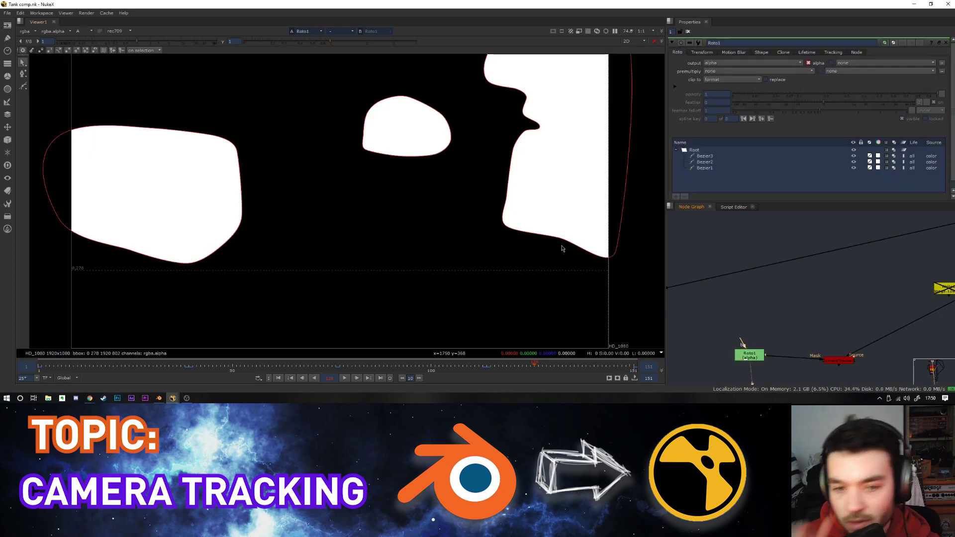
Step: Display the CameraTracker node's tracking points and open its properties to inspect the focal length and solve settings
{"action": "middle_click_drag", "start_coordinate": [811, 306], "coordinate": [788, 285]}
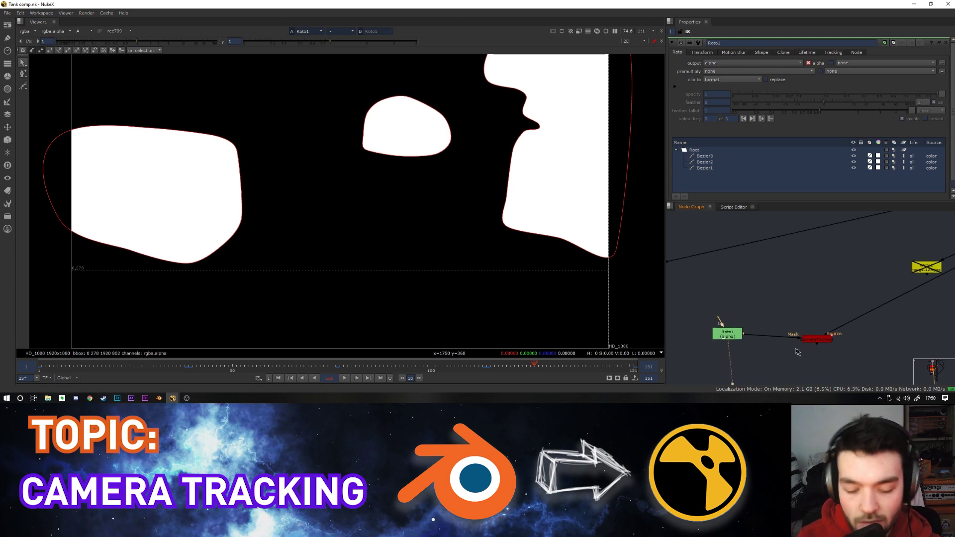
{"action": "left_click", "coordinate": [816, 339]}
{"action": "key", "text": "1"}
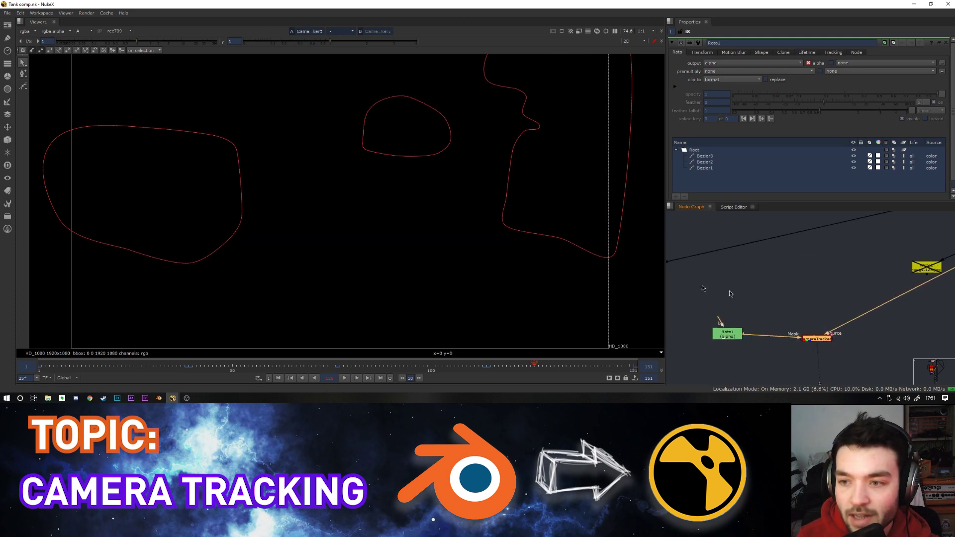
{"action": "key", "text": "Return"}
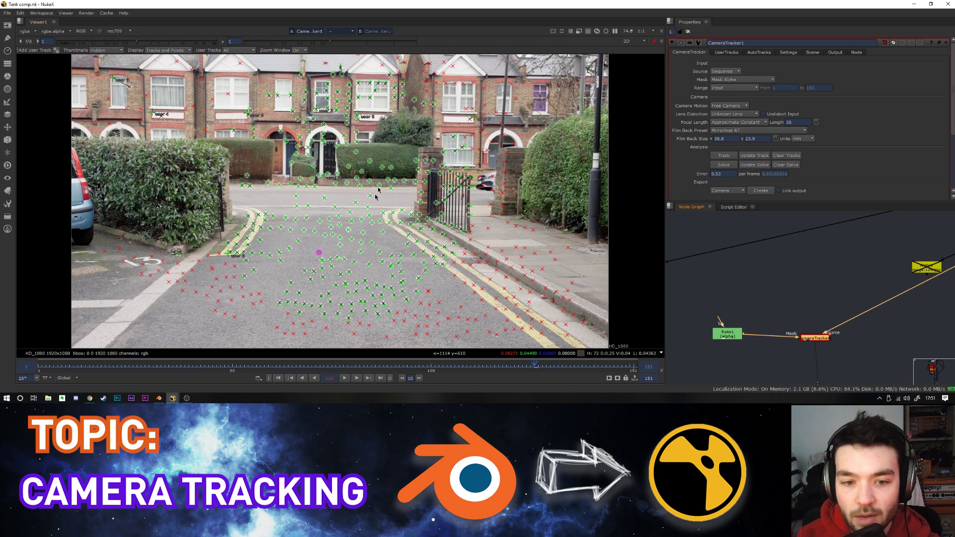
{"action": "left_click", "coordinate": [706, 224]}
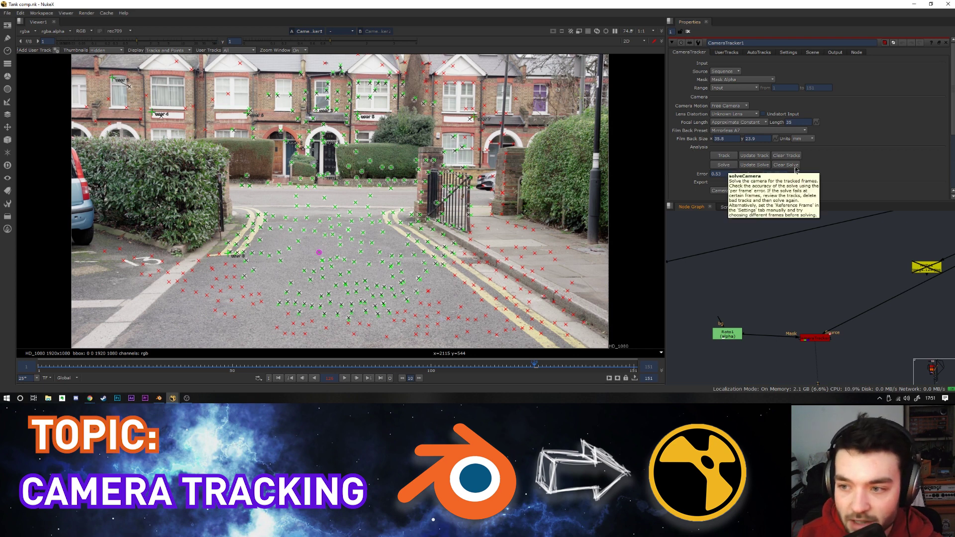
{"action": "left_click_drag", "start_coordinate": [800, 121], "coordinate": [745, 124]}
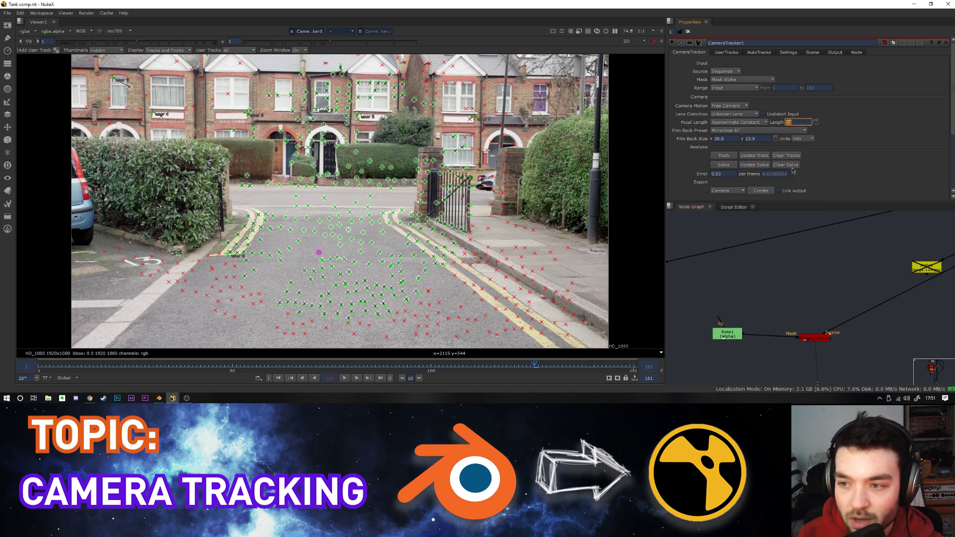
{"action": "left_click", "coordinate": [794, 259]}
Step: Export a camera from the CameraTracker solve and delete the created node
{"action": "scroll", "coordinate": [766, 300], "scroll_direction": "down", "scroll_amount": 3}
{"action": "middle_click_drag", "start_coordinate": [758, 265], "coordinate": [737, 215]}
{"action": "left_click", "coordinate": [756, 192]}
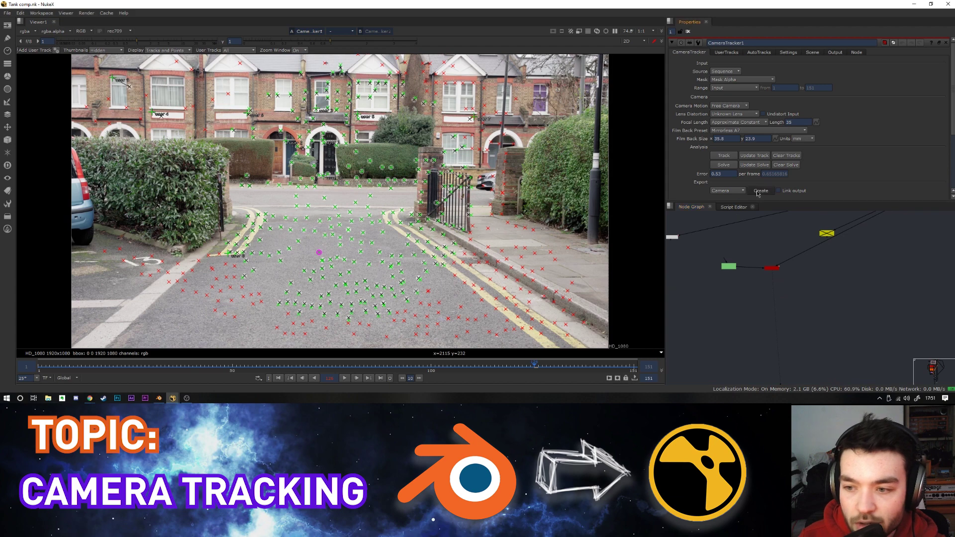
{"action": "scroll", "coordinate": [793, 298], "scroll_direction": "up", "scroll_amount": 3}
{"action": "left_click_drag", "start_coordinate": [746, 281], "coordinate": [776, 311]}
{"action": "key", "text": "Delete"}
{"action": "scroll", "coordinate": [803, 273], "scroll_direction": "down", "scroll_amount": 5}
{"action": "middle_click_drag", "start_coordinate": [805, 243], "coordinate": [790, 305]}
{"action": "scroll", "coordinate": [814, 297], "scroll_direction": "up", "scroll_amount": 3}
{"action": "scroll", "coordinate": [795, 268], "scroll_direction": "up", "scroll_amount": 2}
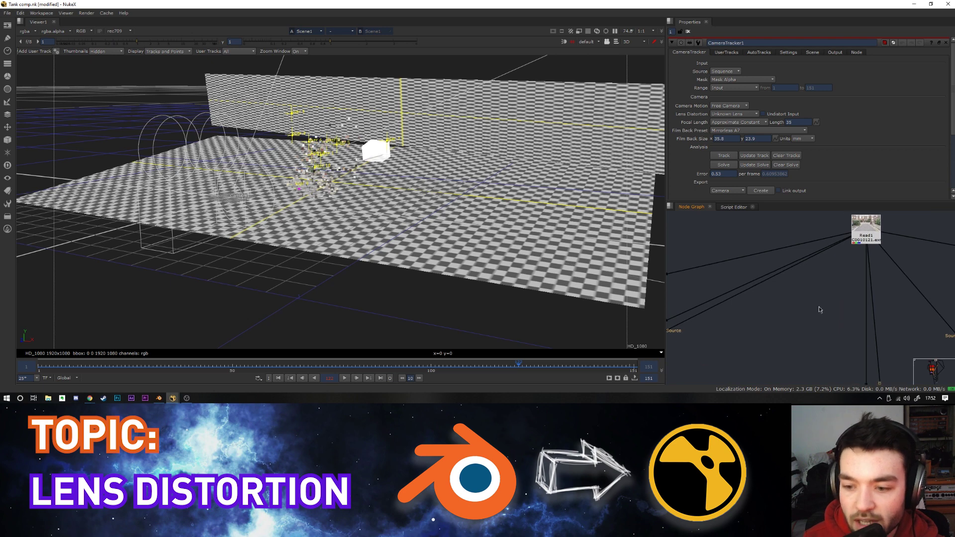
{"action": "scroll", "coordinate": [810, 318], "scroll_direction": "down", "scroll_amount": 3}
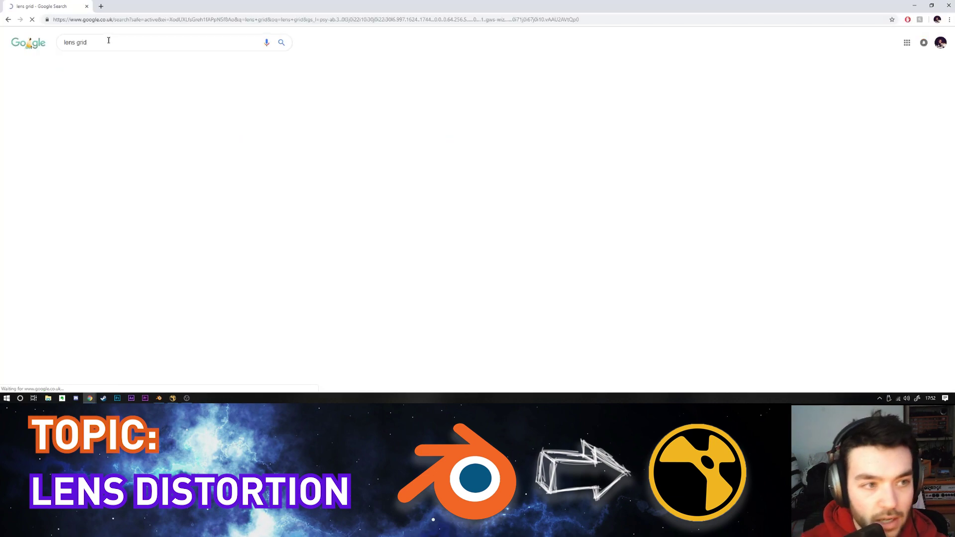
Step: Show the image results for "lens grid" and preview the "Estimating Lens Distortion Using a Grid" picture
{"action": "left_click", "coordinate": [91, 65]}
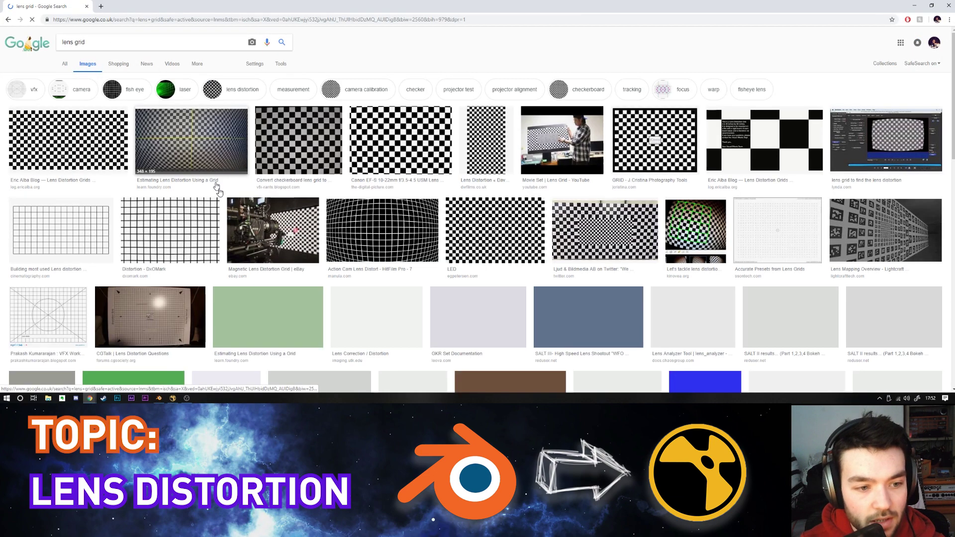
{"action": "left_click", "coordinate": [91, 145]}
{"action": "left_click", "coordinate": [192, 54]}
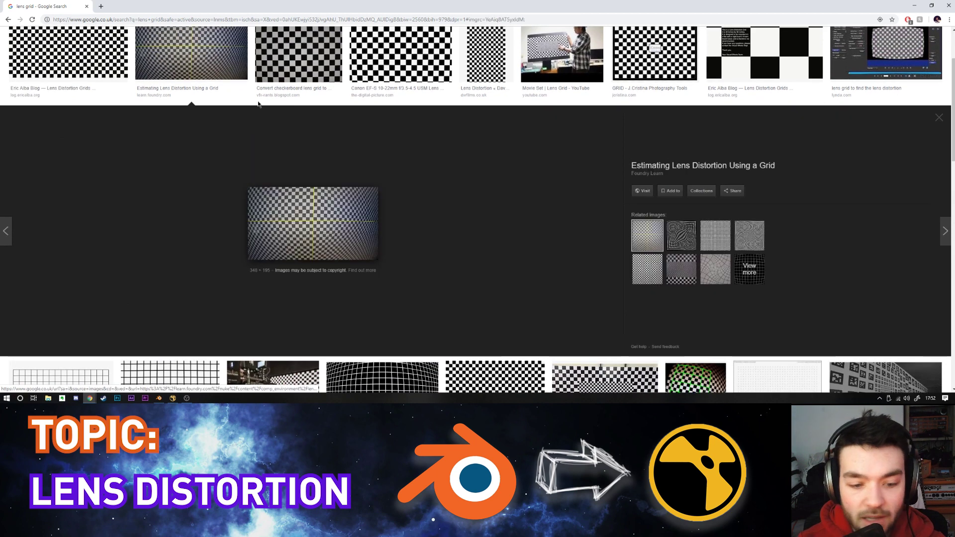
{"action": "scroll", "coordinate": [497, 124], "scroll_direction": "up", "scroll_amount": 1}
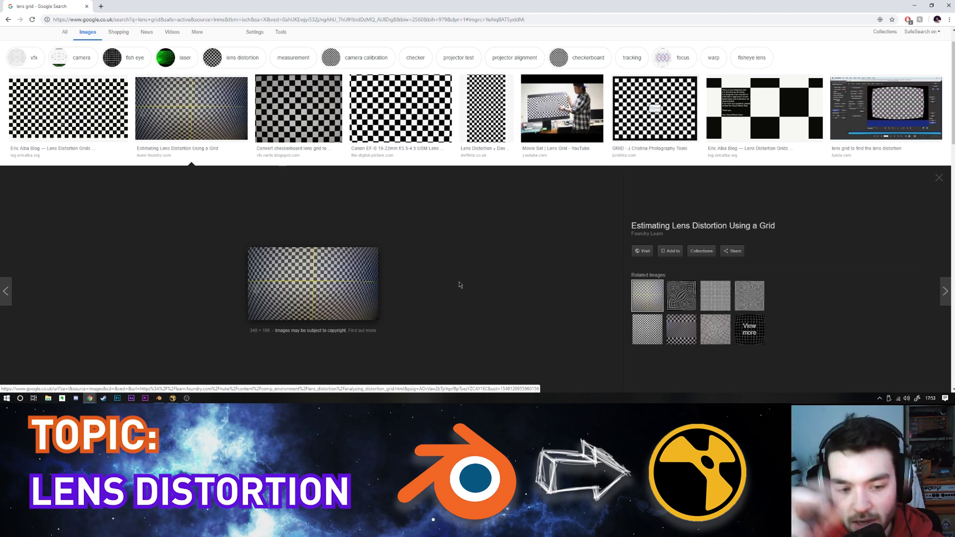
Step: Switch back to the Tank comp in Nuke and display the lens distortion node fed by Read1
{"action": "mouse_move", "coordinate": [172, 398]}
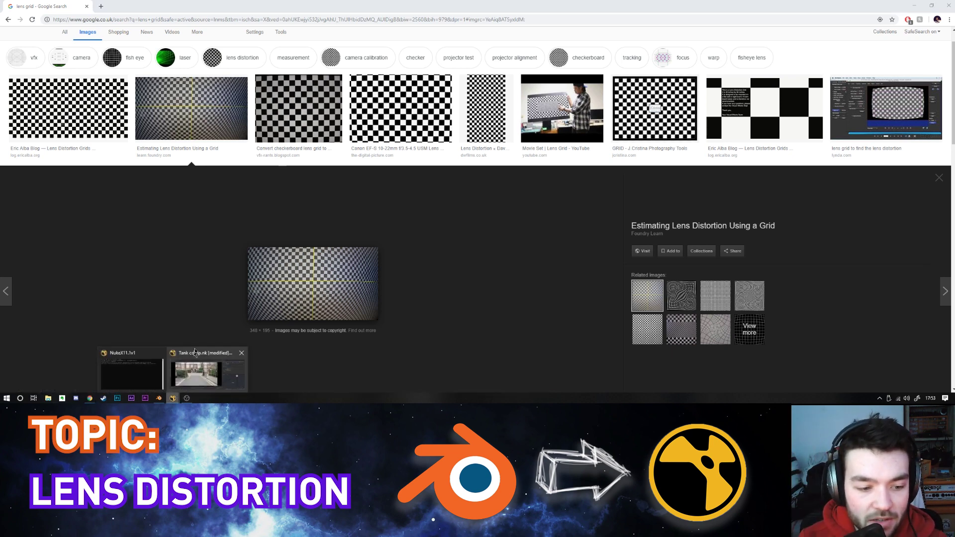
{"action": "left_click", "coordinate": [193, 382]}
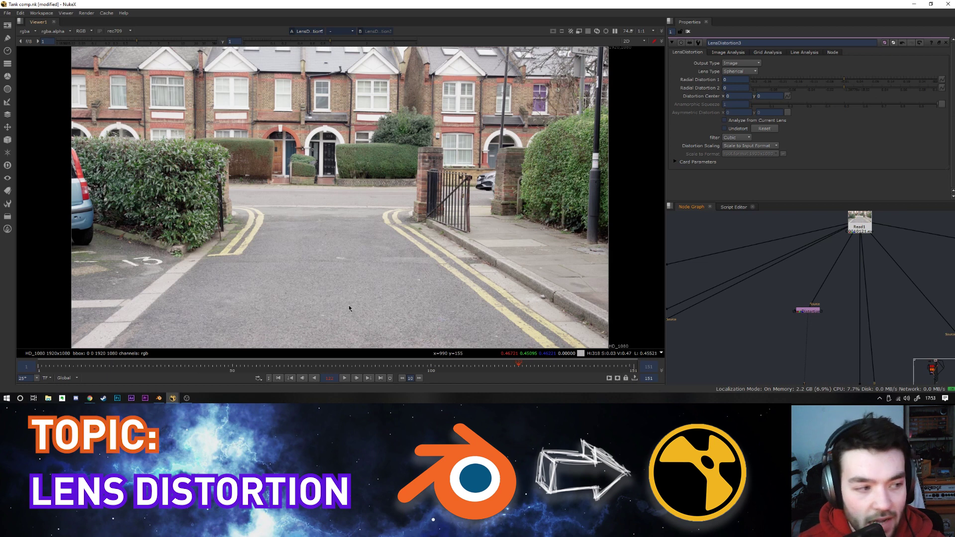
{"action": "middle_click_drag", "start_coordinate": [765, 290], "coordinate": [768, 315]}
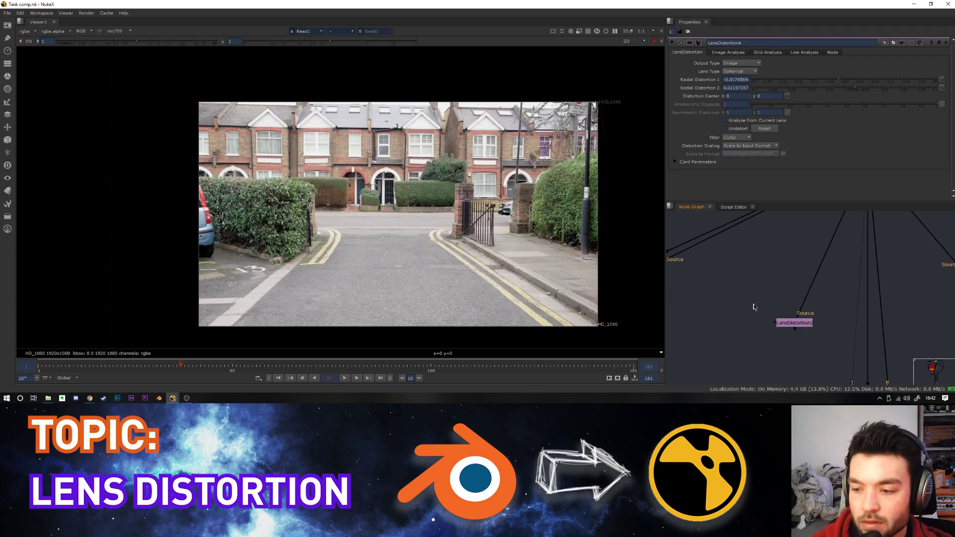
{"action": "left_click", "coordinate": [791, 321]}
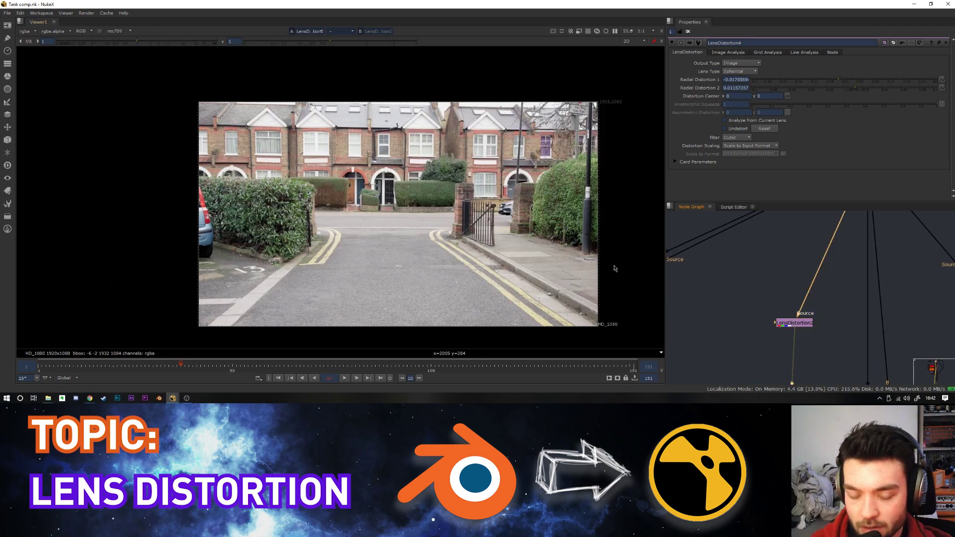
{"action": "scroll", "coordinate": [616, 271], "scroll_direction": "up", "scroll_amount": 2}
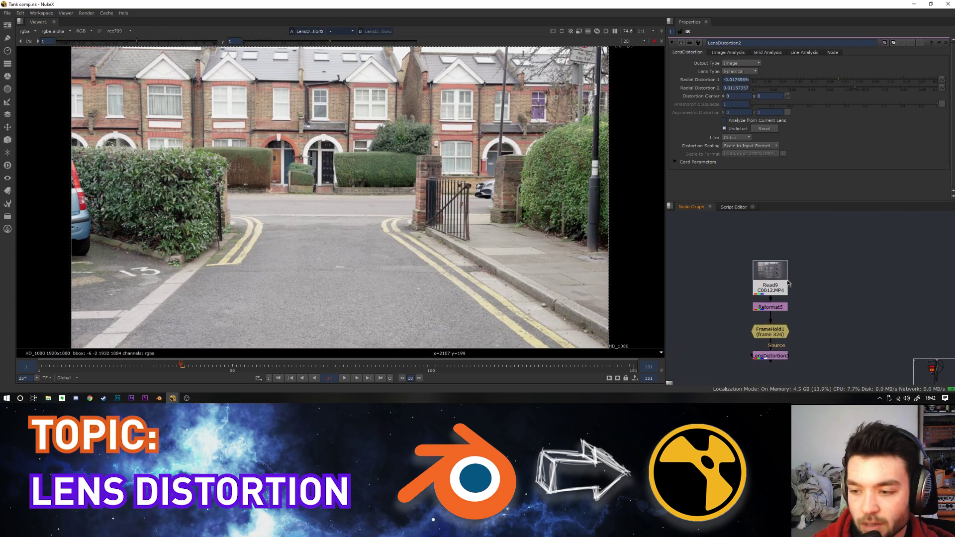
Step: Display the C0012.MP4 window clip from Read9 and raise the viewer gain to 2.4
{"action": "left_click_drag", "start_coordinate": [788, 283], "coordinate": [780, 269]}
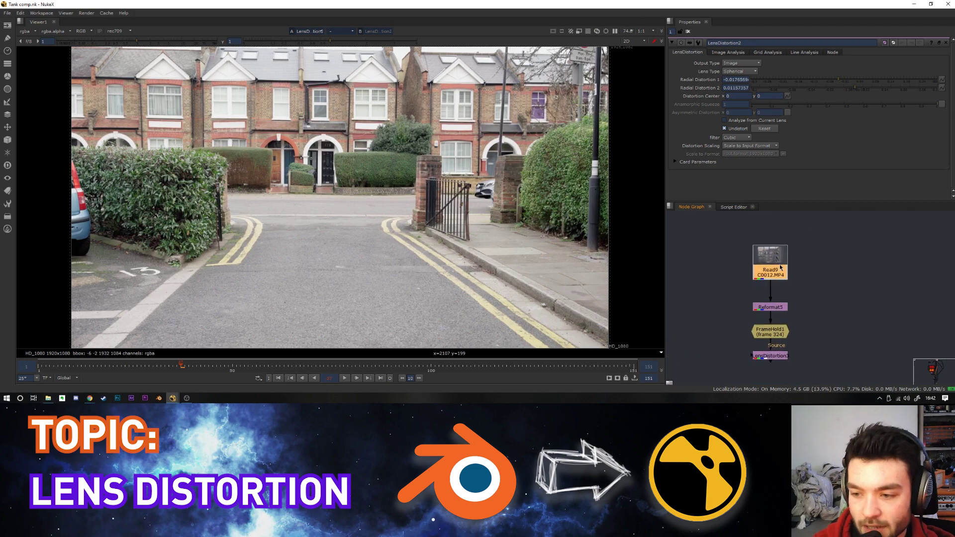
{"action": "key", "text": "1"}
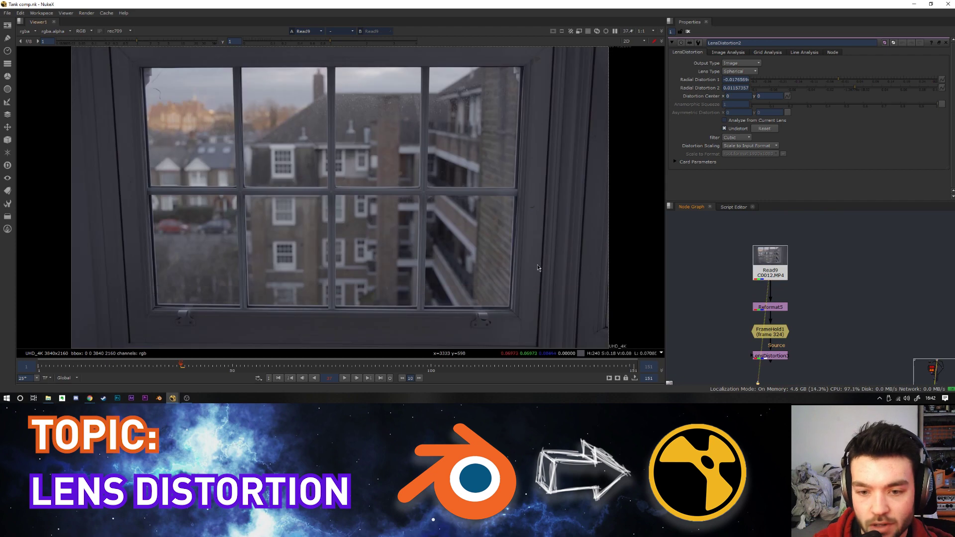
{"action": "mouse_move", "coordinate": [155, 43]}
{"action": "left_mouse_down"}
{"action": "mouse_move", "coordinate": [171, 43]}
{"action": "mouse_move", "coordinate": [160, 43]}
{"action": "left_mouse_up"}
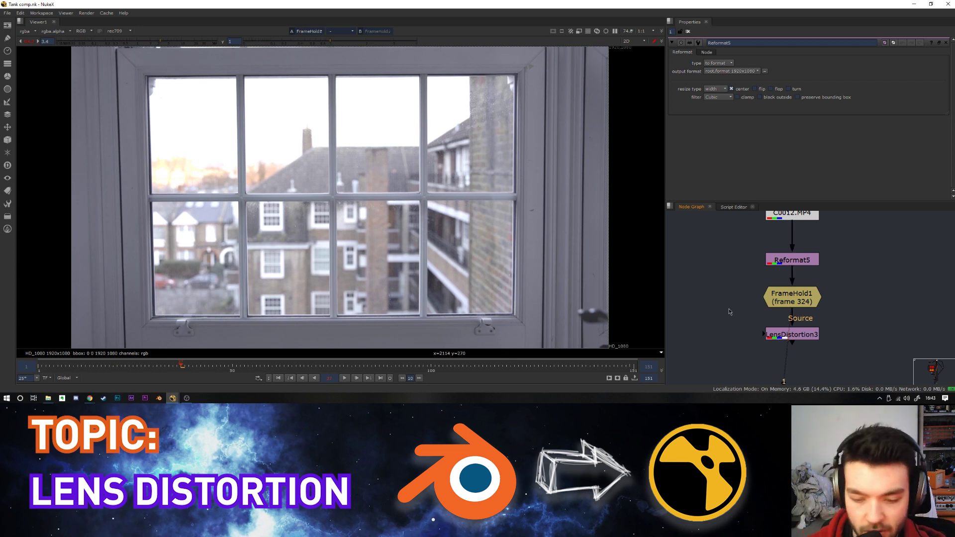
Step: Display the LensDistortion3 node below FrameHold1 and open its Line Analysis settings
{"action": "middle_click_drag", "start_coordinate": [823, 305], "coordinate": [828, 286]}
{"action": "left_click_drag", "start_coordinate": [862, 295], "coordinate": [716, 354]}
{"action": "key", "text": "1"}
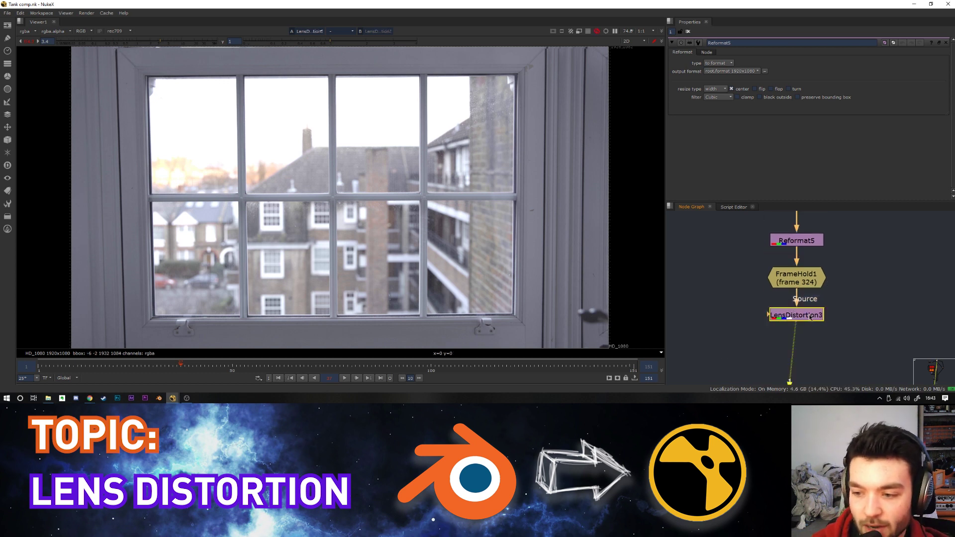
{"action": "double_click", "coordinate": [808, 316]}
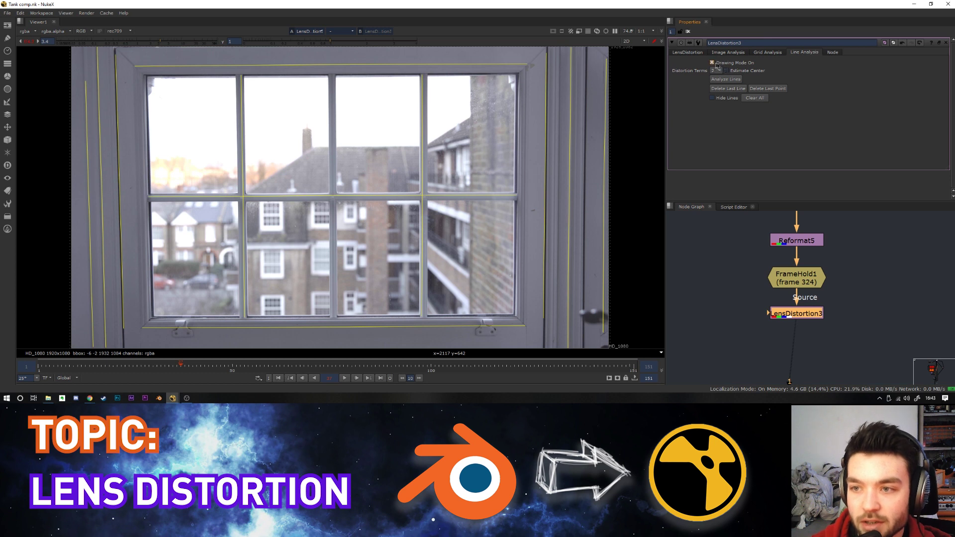
Step: Try to draw a vertical four-point analysis line along the right edge of the window panes
{"action": "left_click", "coordinate": [520, 119]}
{"action": "left_click", "coordinate": [519, 163]}
{"action": "left_click", "coordinate": [520, 224]}
{"action": "left_click", "coordinate": [519, 279]}
{"action": "key", "text": "Return"}
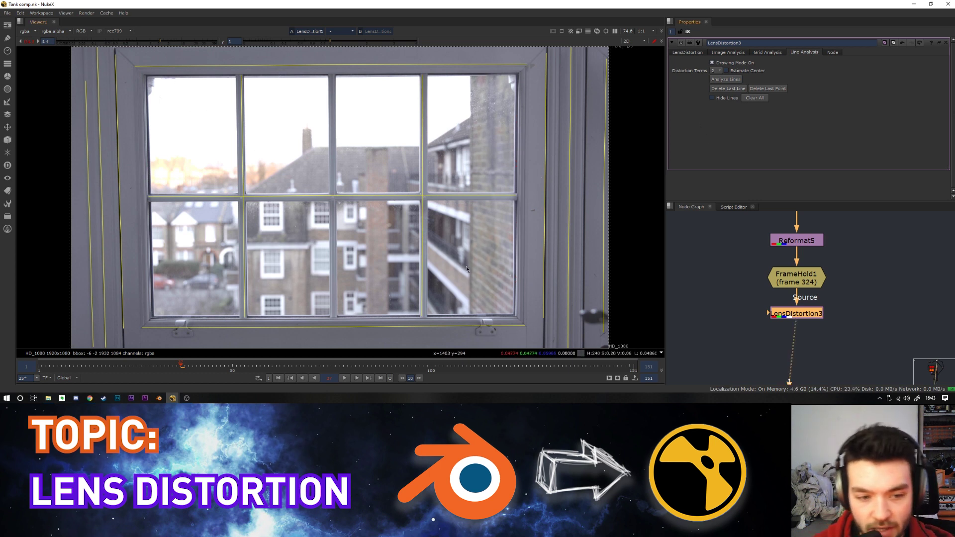
Step: Toggle the LensDistortion3 node off and on to compare the window image with and without the correction
{"action": "key", "text": "d"}
{"action": "key", "text": "d"}
{"action": "key", "text": "d"}
{"action": "key", "text": "d"}
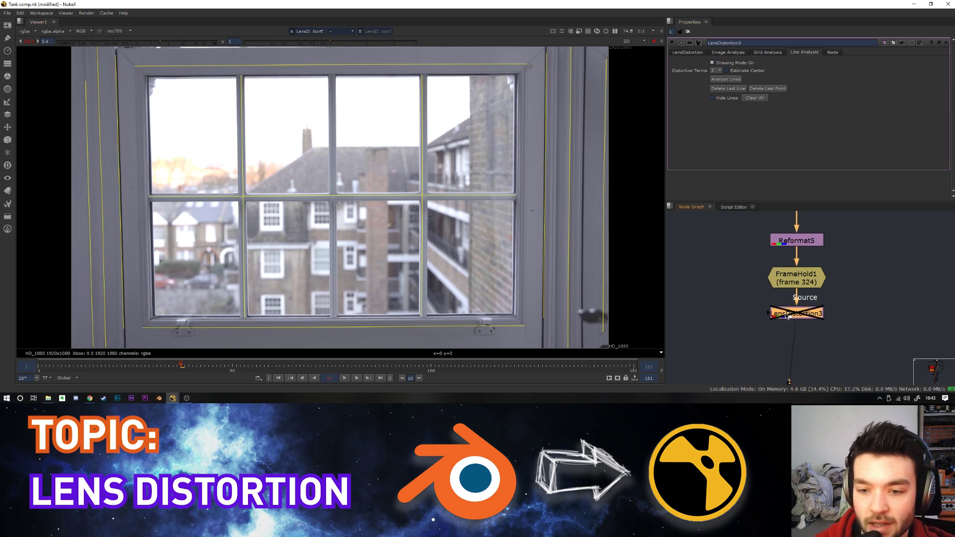
{"action": "key", "text": "d"}
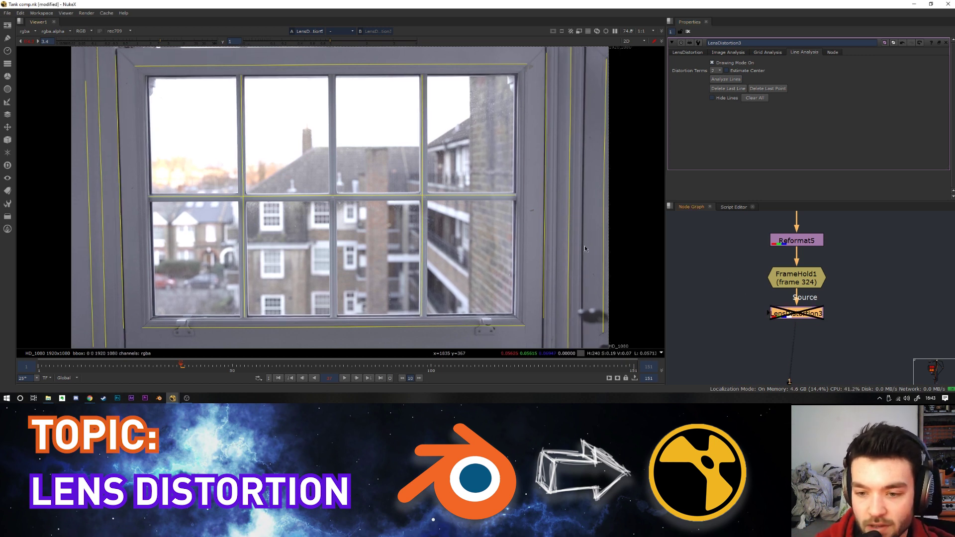
{"action": "key", "text": "d"}
{"action": "key", "text": "s"}
{"action": "double_click", "coordinate": [797, 313]}
{"action": "key", "text": "d"}
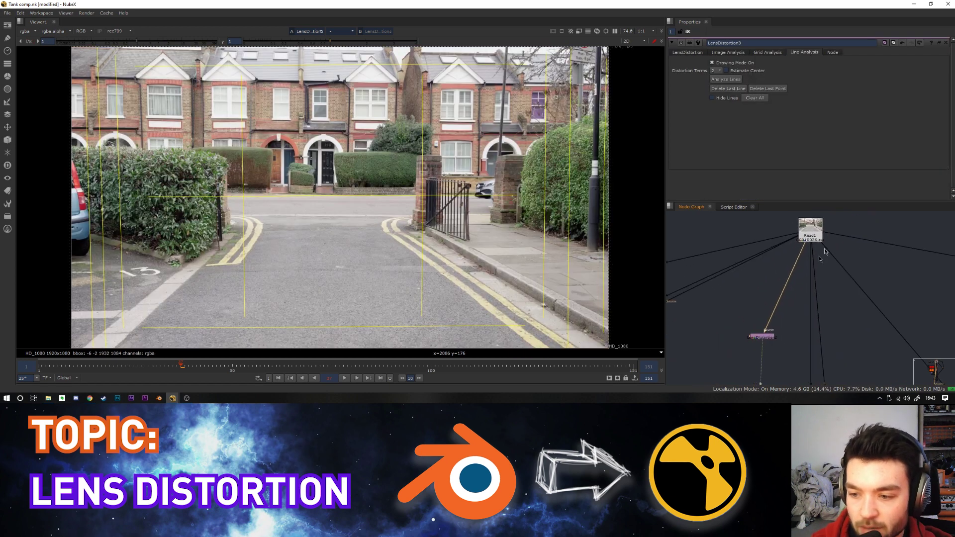
Step: Add a node found by searching for "cam" and place it below the lens distortion node on the Read1 branch
{"action": "scroll", "coordinate": [766, 342], "scroll_direction": "up", "scroll_amount": 2}
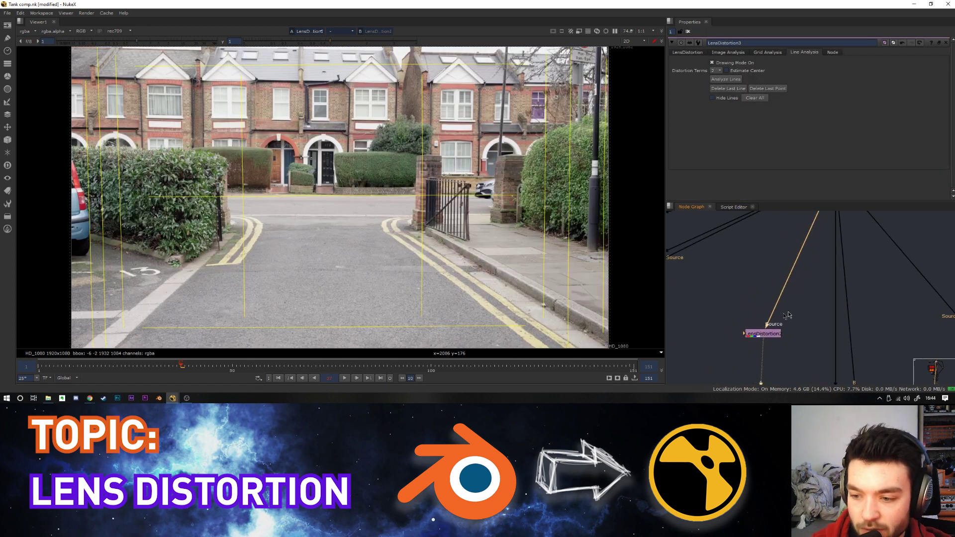
{"action": "scroll", "coordinate": [811, 324], "scroll_direction": "down", "scroll_amount": 2}
{"action": "left_click", "coordinate": [754, 353]}
{"action": "key", "text": "Tab"}
{"action": "type", "text": "cam"}
{"action": "key", "text": "Return"}
{"action": "left_click_drag", "start_coordinate": [753, 343], "coordinate": [766, 361]}
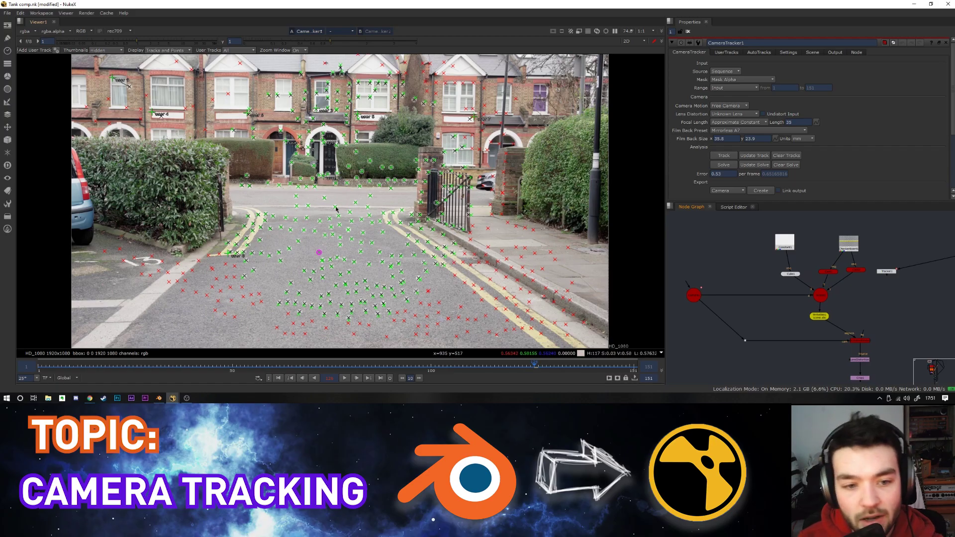
Step: Select the tracking points on the road before the gate, show the objects that can be created from them, and clear the selection
{"action": "left_click_drag", "start_coordinate": [281, 196], "coordinate": [399, 246]}
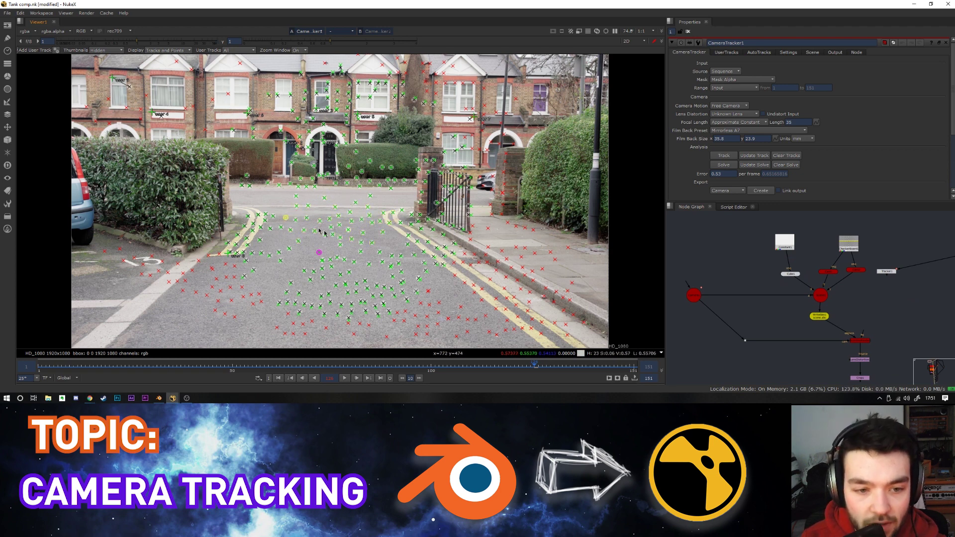
{"action": "left_click_drag", "start_coordinate": [294, 214], "coordinate": [396, 261]}
{"action": "right_click", "coordinate": [348, 231]}
{"action": "mouse_move", "coordinate": [371, 255]}
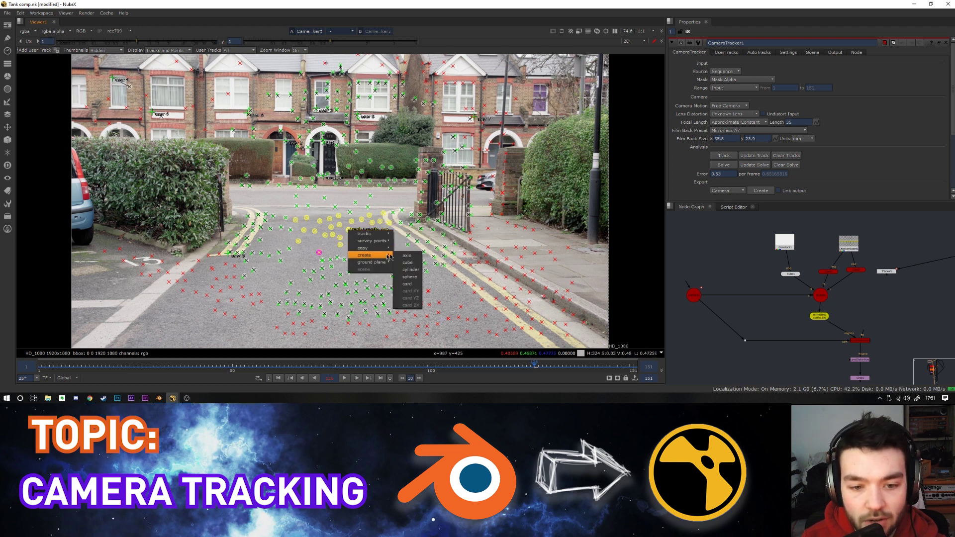
{"action": "left_click", "coordinate": [760, 279]}
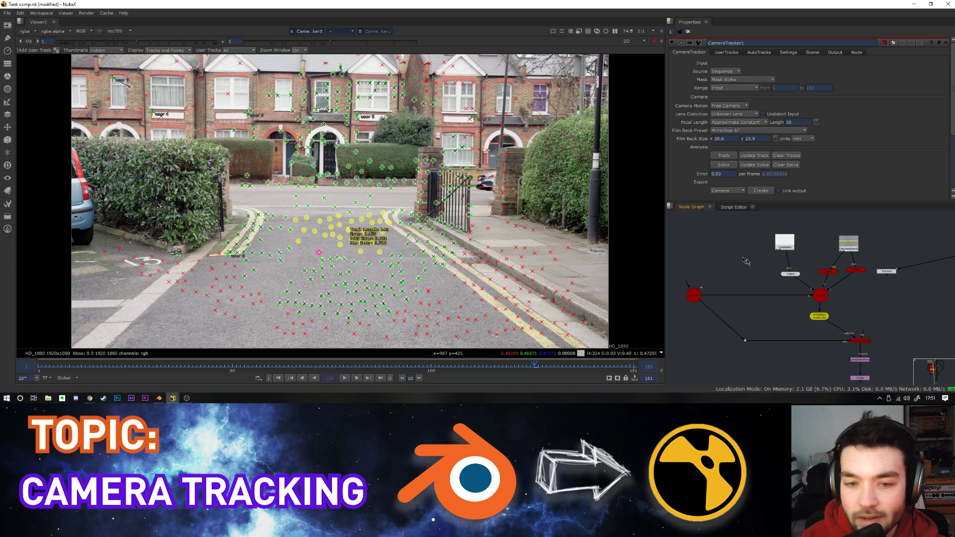
{"action": "left_click", "coordinate": [555, 260]}
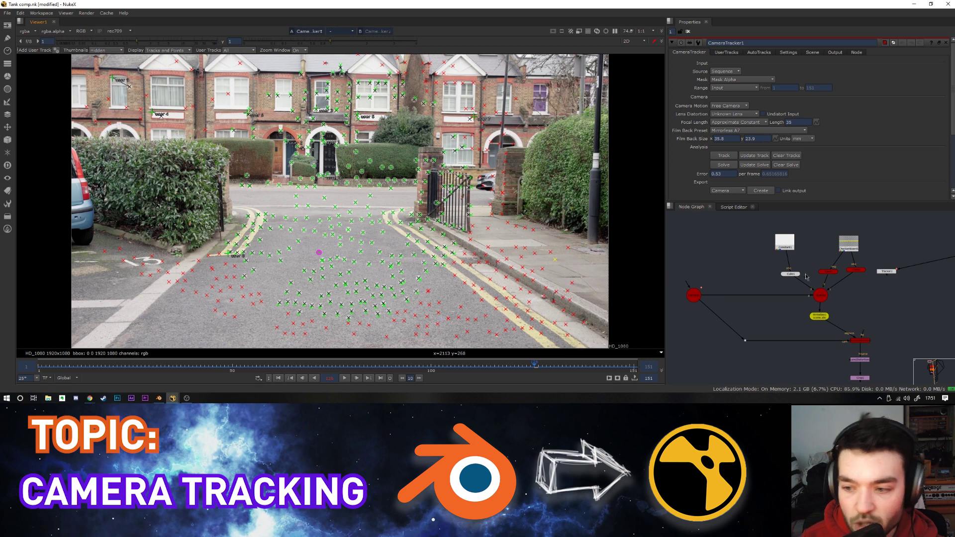
Step: Display the Scene1 node in the 3D viewer and examine the ground card, background card, cube and camera from several angles
{"action": "middle_click_drag", "start_coordinate": [771, 274], "coordinate": [737, 267]}
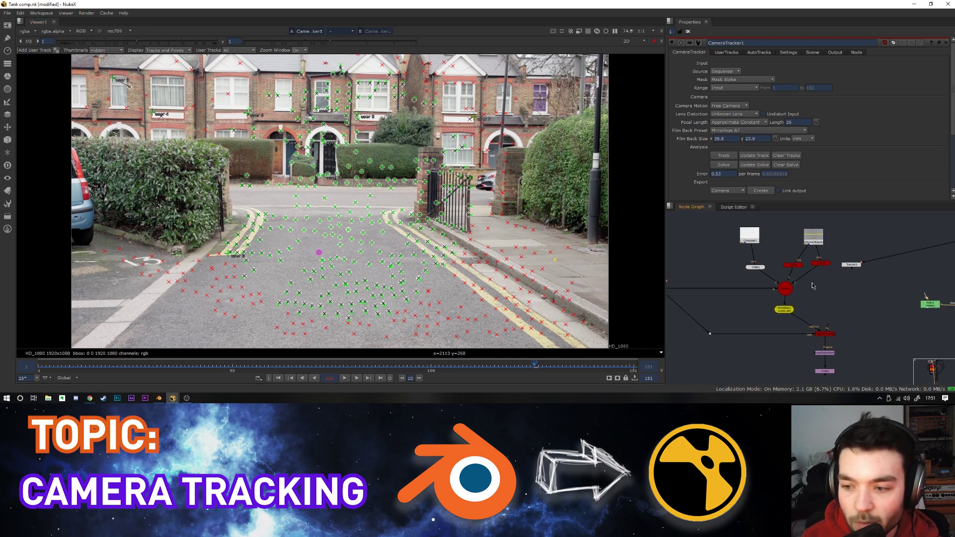
{"action": "left_click", "coordinate": [784, 289]}
{"action": "key", "text": "1"}
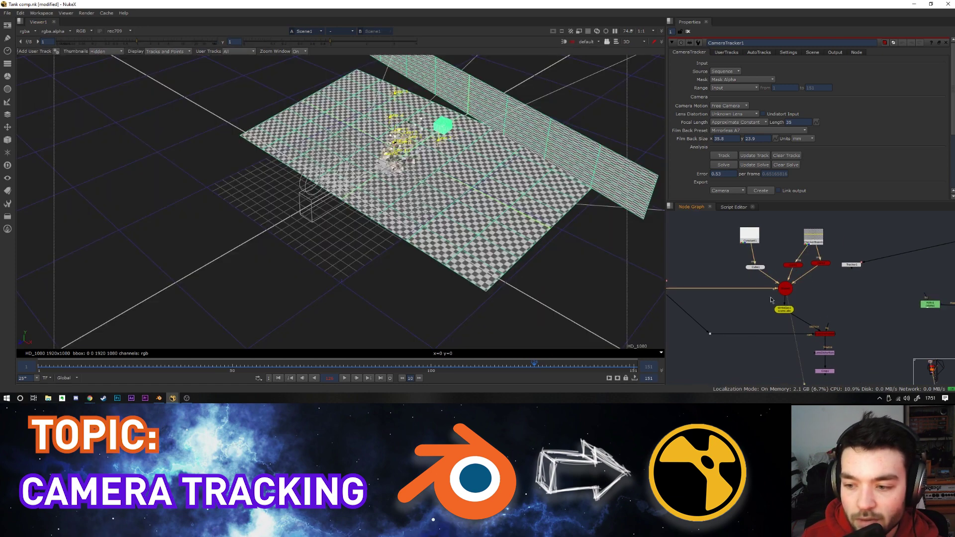
{"action": "middle_click_drag", "start_coordinate": [552, 209], "coordinate": [490, 261]}
{"action": "left_click", "coordinate": [516, 155]}
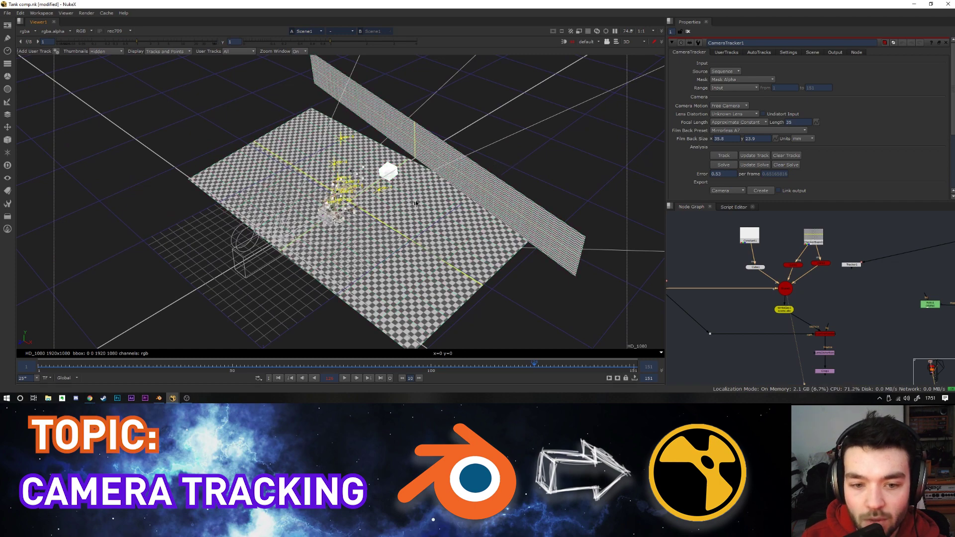
{"action": "scroll", "coordinate": [397, 210], "scroll_direction": "up", "scroll_amount": 5}
{"action": "left_click_drag", "start_coordinate": [319, 209], "coordinate": [424, 168], "text": "ctrl"}
{"action": "middle_click_drag", "start_coordinate": [478, 169], "coordinate": [388, 186]}
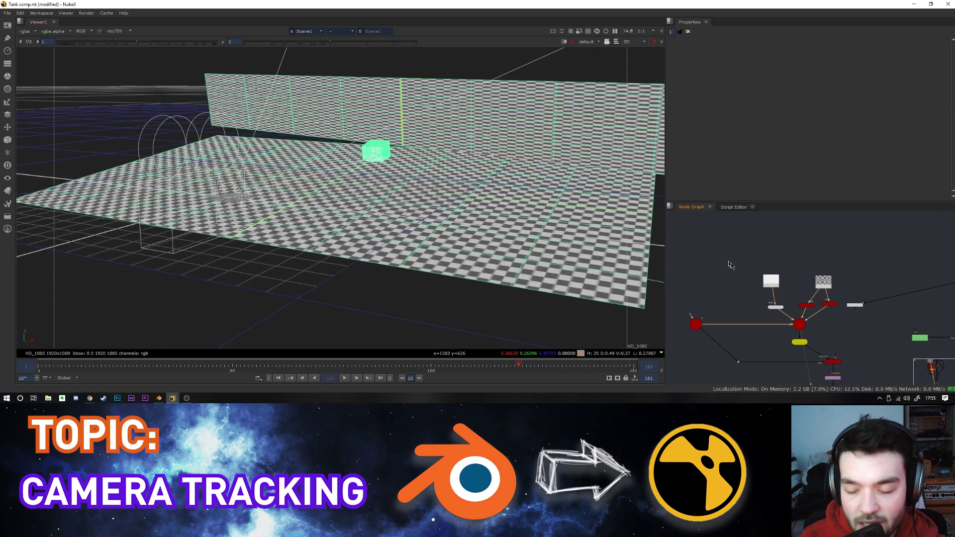
Step: Display the WriteGeo1 node below Scene1 and open its settings to examine the Alembic export options and storage format
{"action": "scroll", "coordinate": [816, 310], "scroll_direction": "up", "scroll_amount": 3}
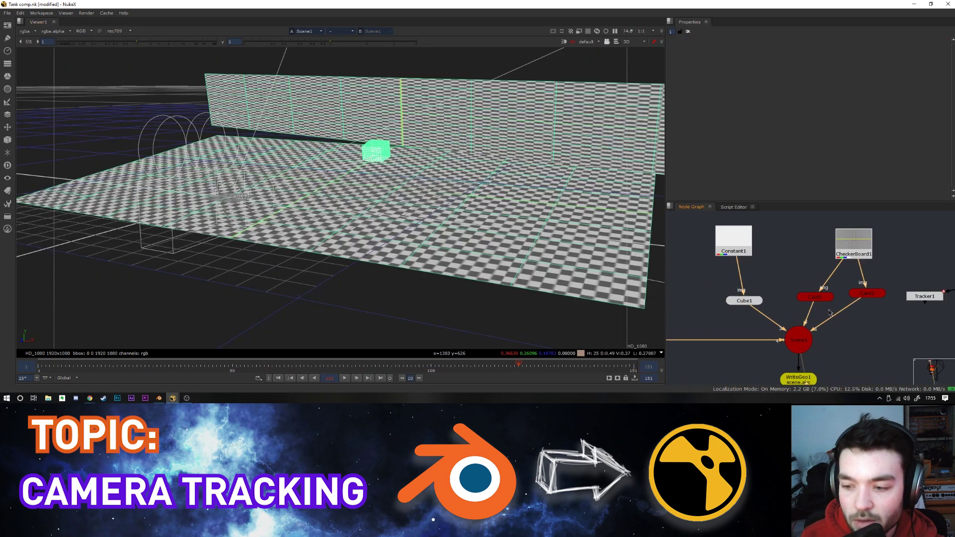
{"action": "left_click", "coordinate": [840, 326]}
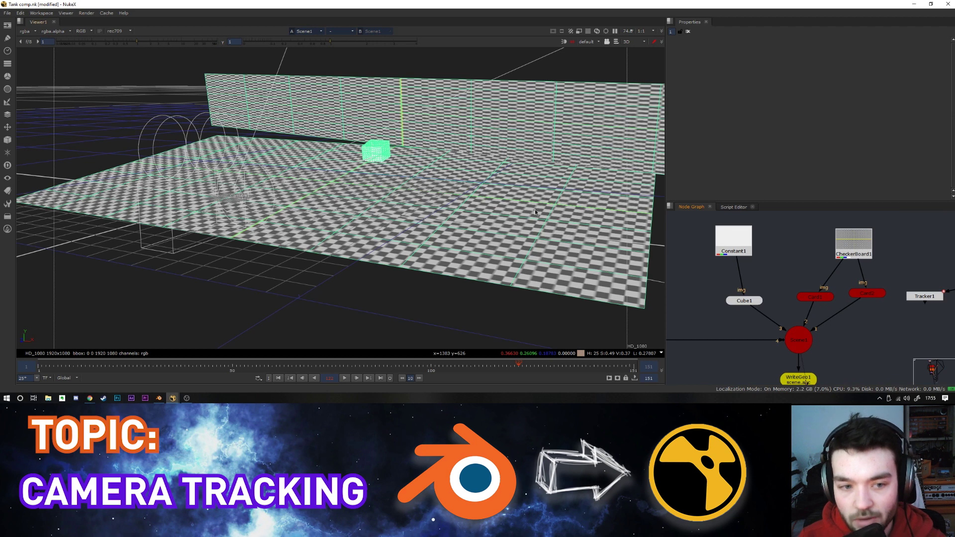
{"action": "middle_click_drag", "start_coordinate": [830, 367], "coordinate": [828, 326]}
{"action": "scroll", "coordinate": [828, 326], "scroll_direction": "up", "scroll_amount": 1}
{"action": "left_click_drag", "start_coordinate": [788, 339], "coordinate": [789, 343]}
{"action": "key", "text": "1"}
{"action": "double_click", "coordinate": [788, 344]}
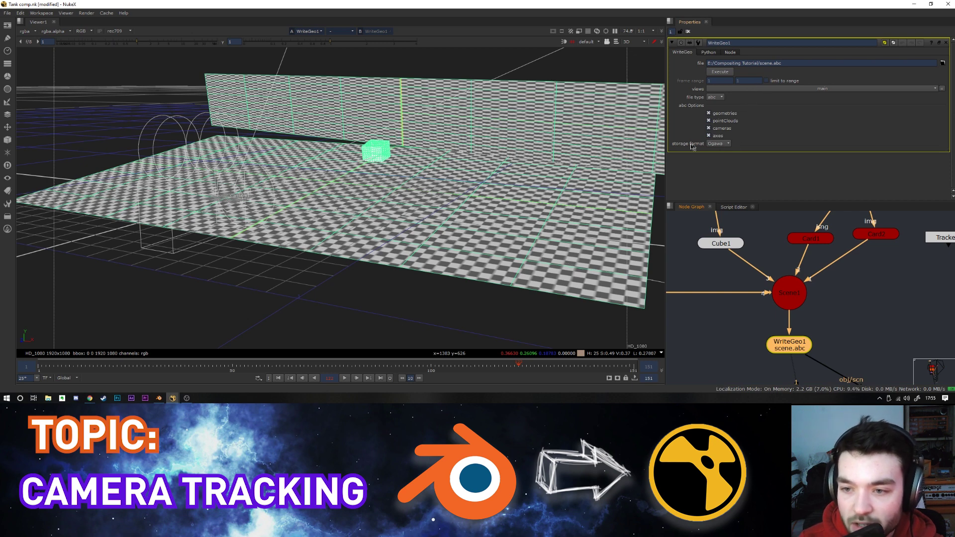
{"action": "left_click", "coordinate": [724, 145]}
{"action": "left_click", "coordinate": [721, 145]}
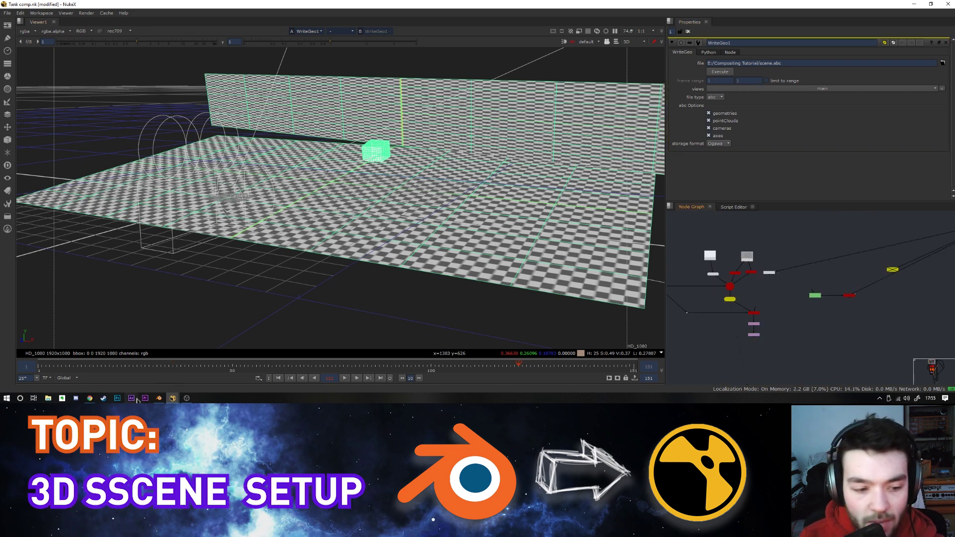
Step: Switch to Blender, show the empty layer 11 on its own and hide the 3D view's properties region
{"action": "left_click", "coordinate": [159, 398]}
{"action": "middle_click_drag", "start_coordinate": [350, 138], "coordinate": [340, 144]}
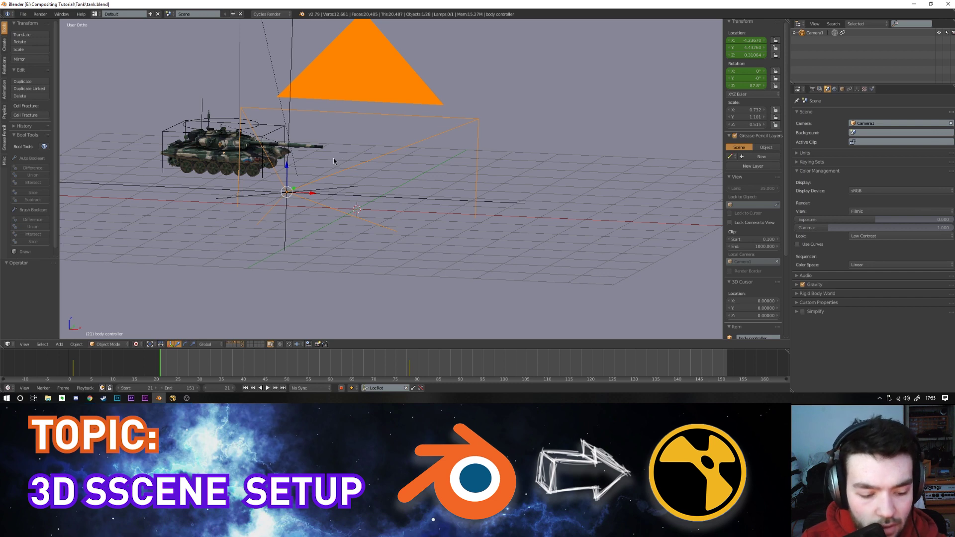
{"action": "key", "text": "alt+1"}
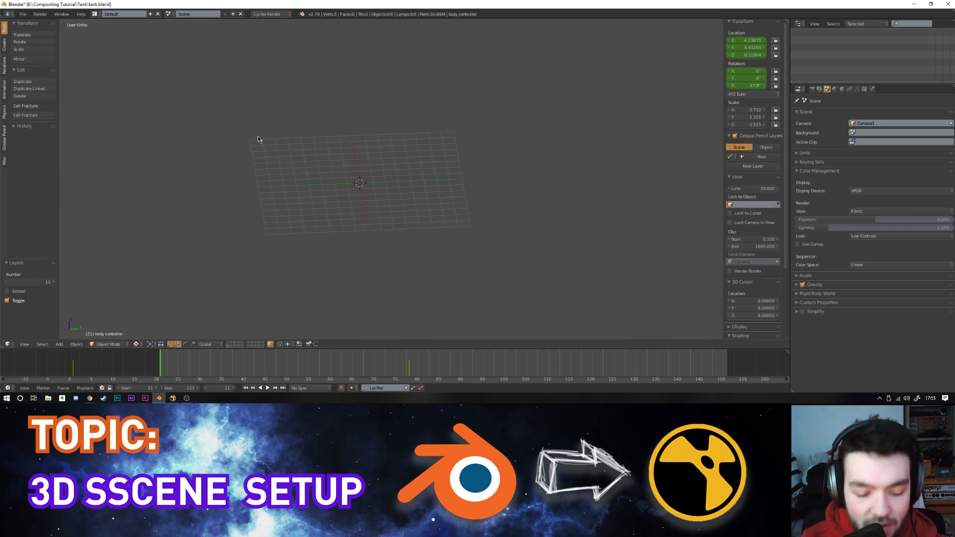
{"action": "key", "text": "n"}
Step: Import the exported Alembic scene from the Compositing Tutorial folder on the Media (E:) drive
{"action": "left_click", "coordinate": [23, 13]}
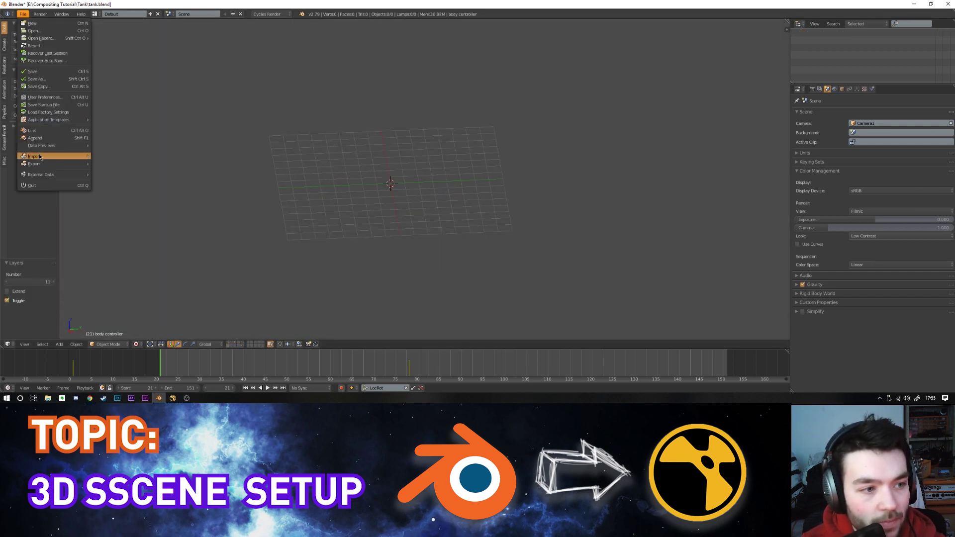
{"action": "mouse_move", "coordinate": [44, 157]}
{"action": "left_click", "coordinate": [124, 157]}
{"action": "left_click", "coordinate": [31, 61]}
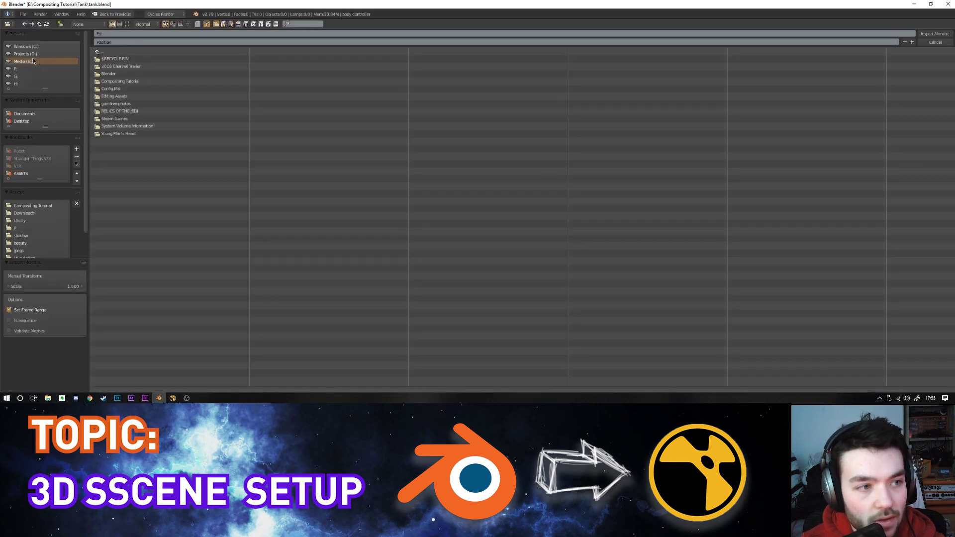
{"action": "double_click", "coordinate": [127, 83]}
{"action": "double_click", "coordinate": [119, 88]}
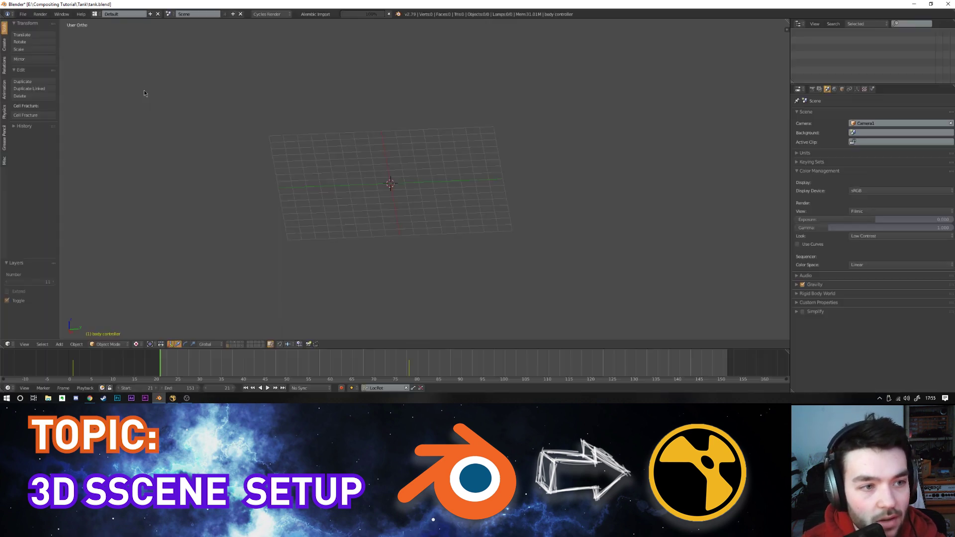
Step: Select all imported objects in wireframe from the right view and rotate them about 8° so the ground plane is level
{"action": "key", "text": "KP_3"}
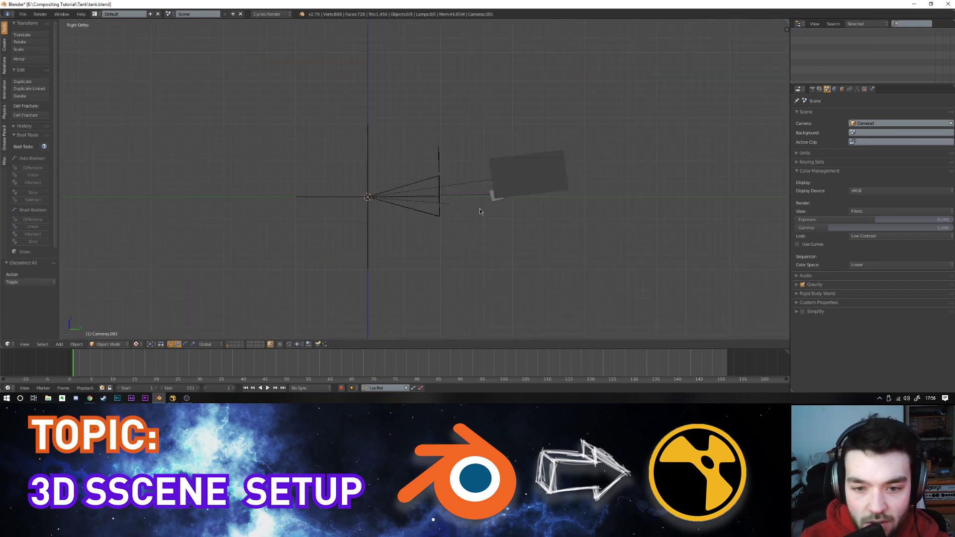
{"action": "key", "text": "a"}
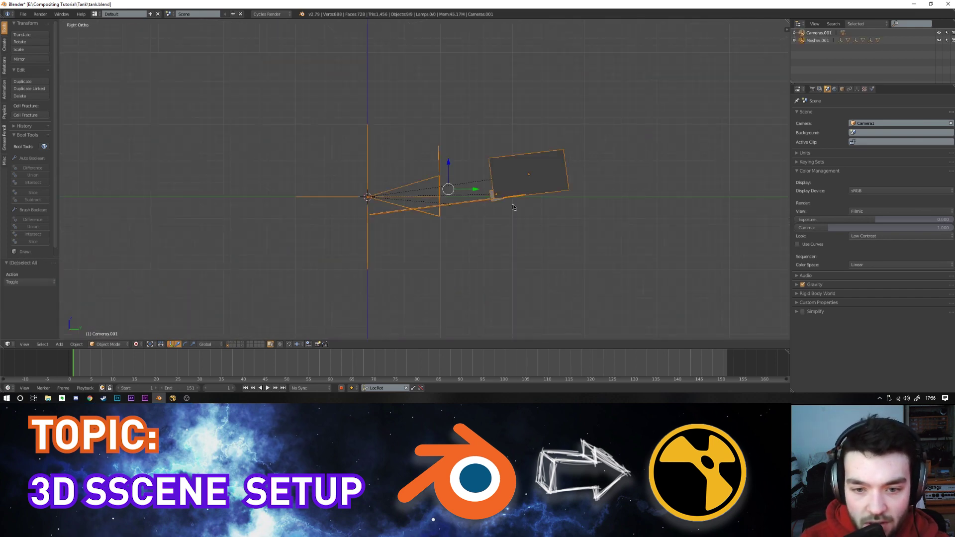
{"action": "key", "text": "z"}
{"action": "key", "text": "r"}
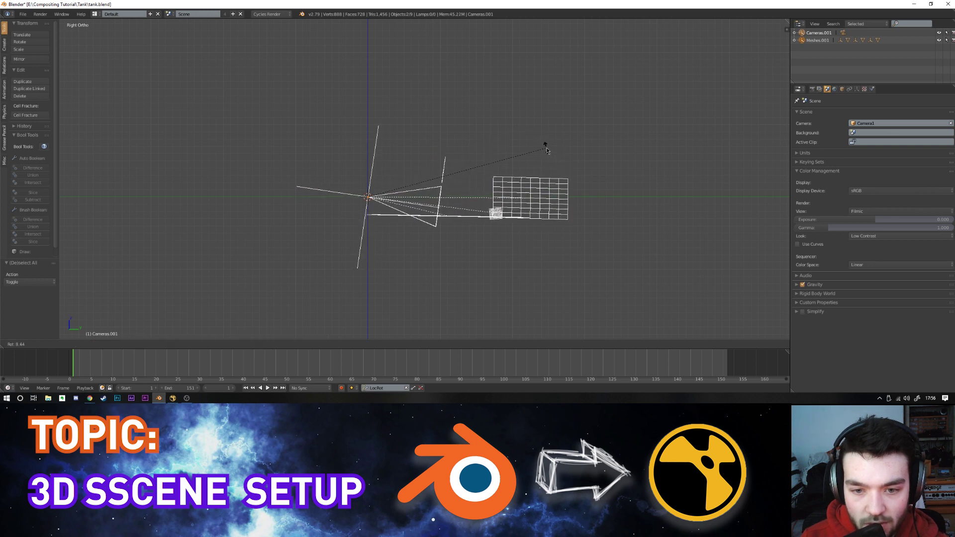
{"action": "left_click", "coordinate": [483, 98]}
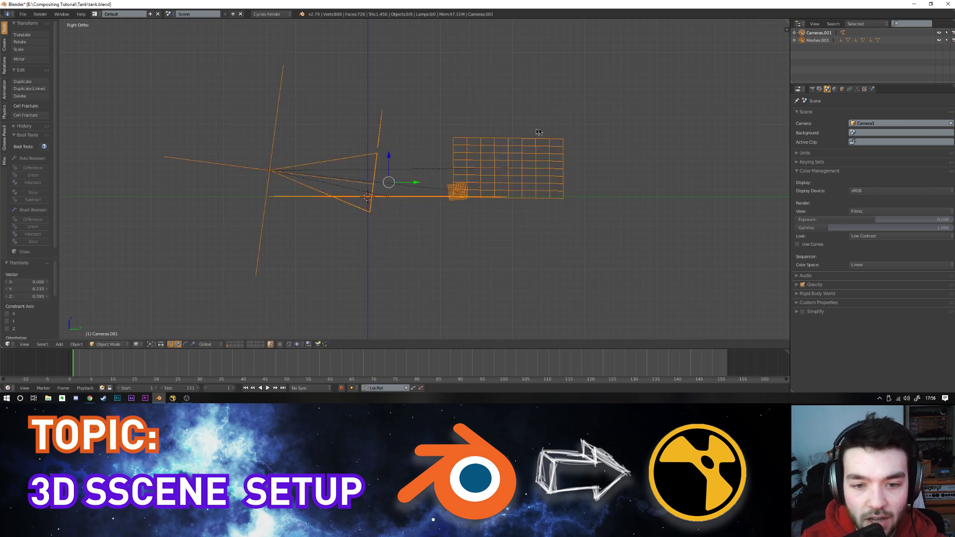
Step: Scale up the imported scene, move its ground plane onto the grid floor, deselect everything and restore solid shading
{"action": "key", "text": "s"}
{"action": "left_click", "coordinate": [616, 128]}
{"action": "key", "text": "g"}
{"action": "left_click", "coordinate": [571, 120]}
{"action": "key", "text": "a"}
{"action": "middle_click_drag", "start_coordinate": [466, 197], "coordinate": [499, 216]}
{"action": "key", "text": "z"}
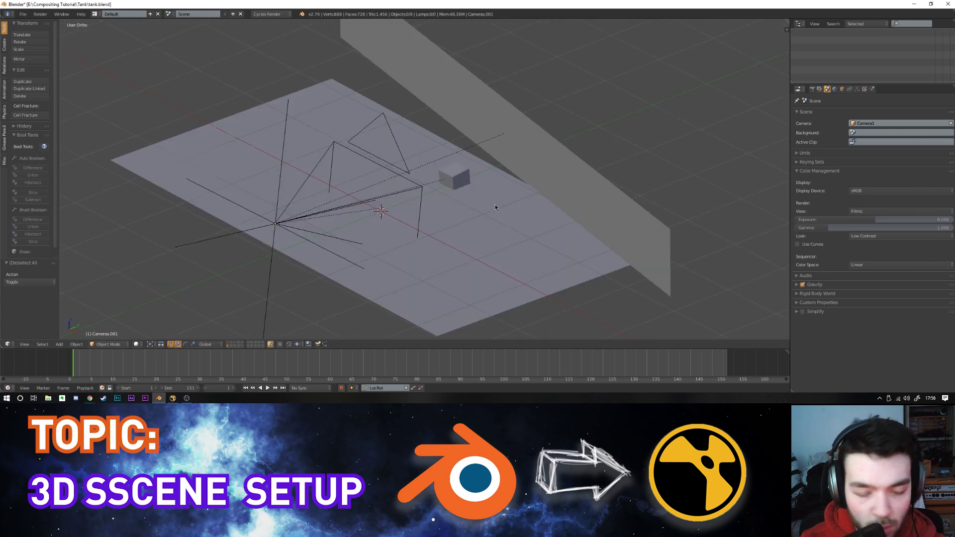
Step: Check the imported scene's alignment, select all its objects, show layer 1 with them and toggle layer 11
{"action": "key", "text": "KP_3"}
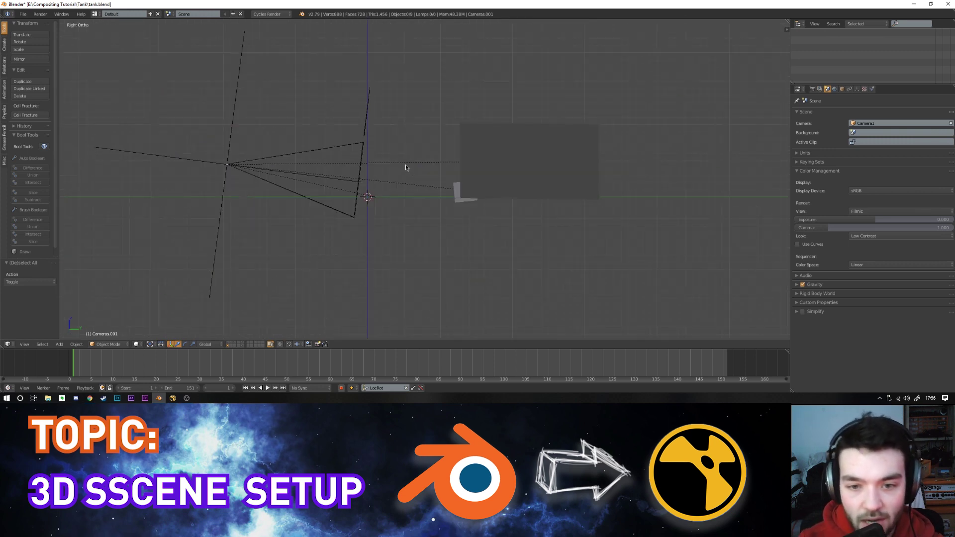
{"action": "middle_click_drag", "start_coordinate": [405, 164], "coordinate": [550, 241]}
{"action": "key", "text": "a"}
{"action": "key", "text": "shift+1"}
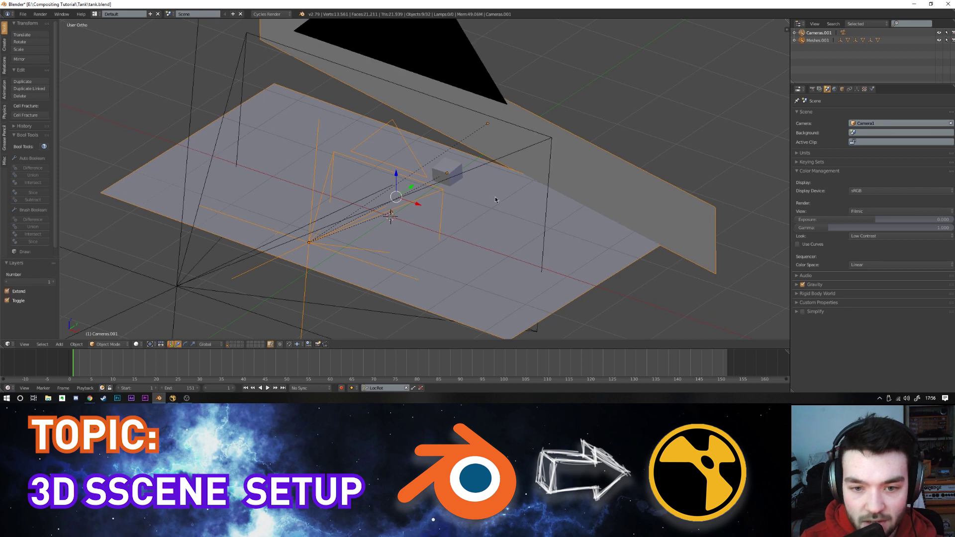
{"action": "key", "text": "alt+1"}
Step: Look through the scene camera, scrub the tank's animation and show the tank with textured shading
{"action": "key", "text": "KP_0"}
{"action": "right_click", "coordinate": [238, 141]}
{"action": "left_click_drag", "start_coordinate": [113, 365], "coordinate": [386, 367]}
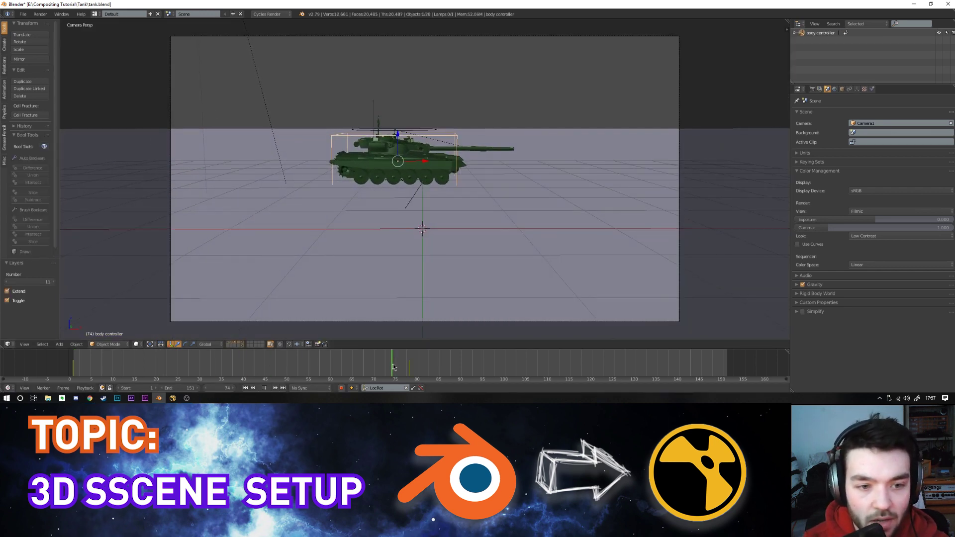
{"action": "key", "text": "Escape"}
{"action": "key", "text": "a"}
{"action": "key", "text": "alt+z"}
Step: Move the tank's body controller about -0.6 along X, try a second move of about 0.65 along X and undo it
{"action": "right_click", "coordinate": [389, 138]}
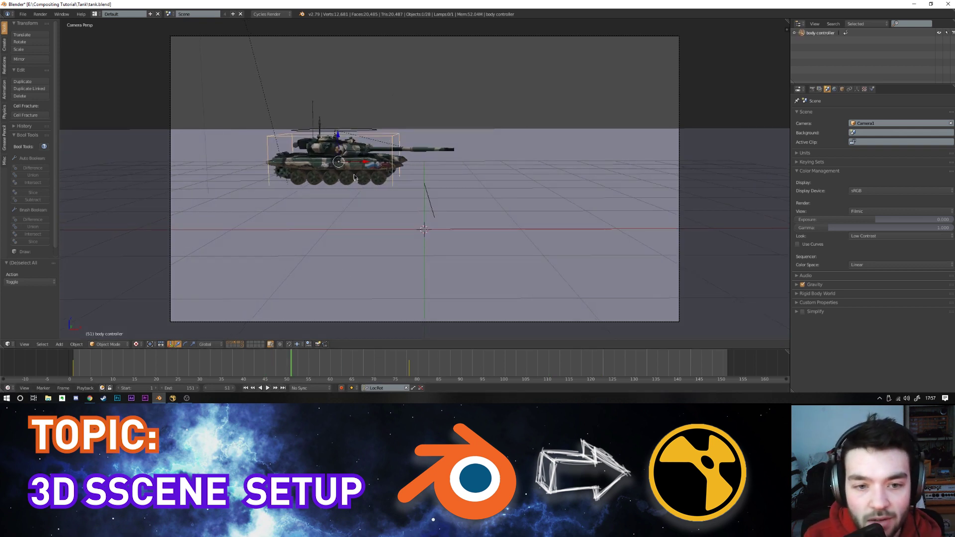
{"action": "left_click_drag", "start_coordinate": [364, 164], "coordinate": [319, 157]}
{"action": "middle_click_drag", "start_coordinate": [318, 154], "coordinate": [352, 123], "text": "ctrl"}
{"action": "middle_click_drag", "start_coordinate": [258, 150], "coordinate": [425, 205], "text": "shift"}
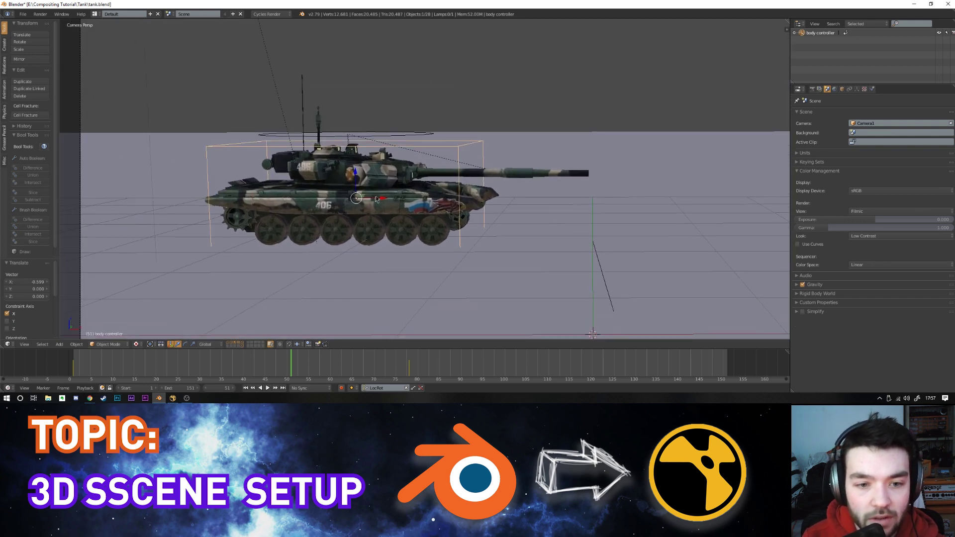
{"action": "left_click_drag", "start_coordinate": [376, 199], "coordinate": [446, 205]}
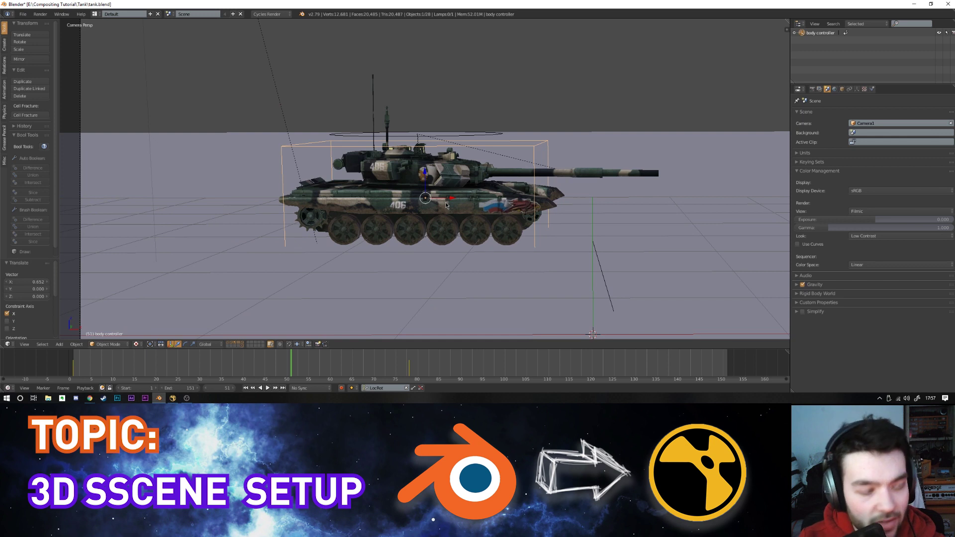
{"action": "key", "text": "ctrl+z"}
Step: Select the circular empty above the tank and rotate the turret about the global Z axis
{"action": "right_click", "coordinate": [421, 139]}
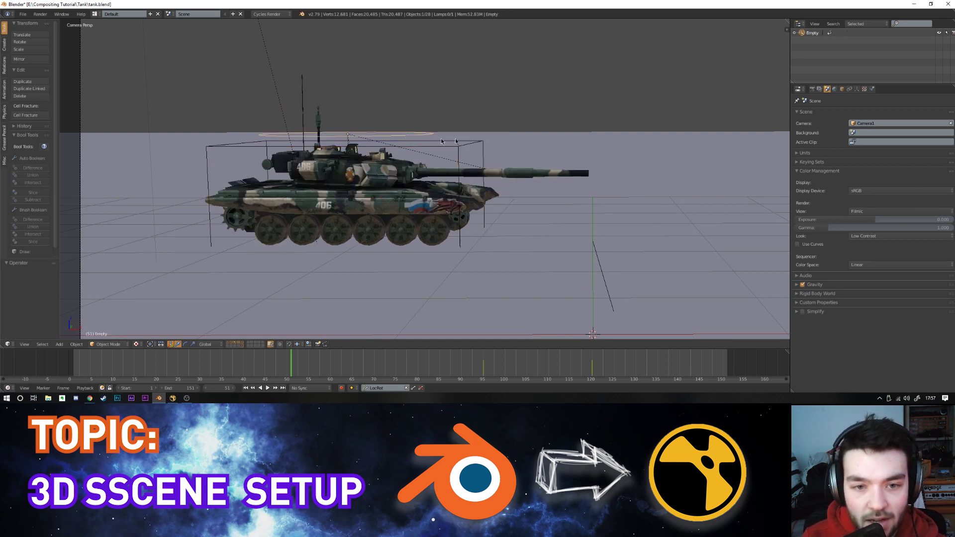
{"action": "key", "text": "r"}
{"action": "key", "text": "z"}
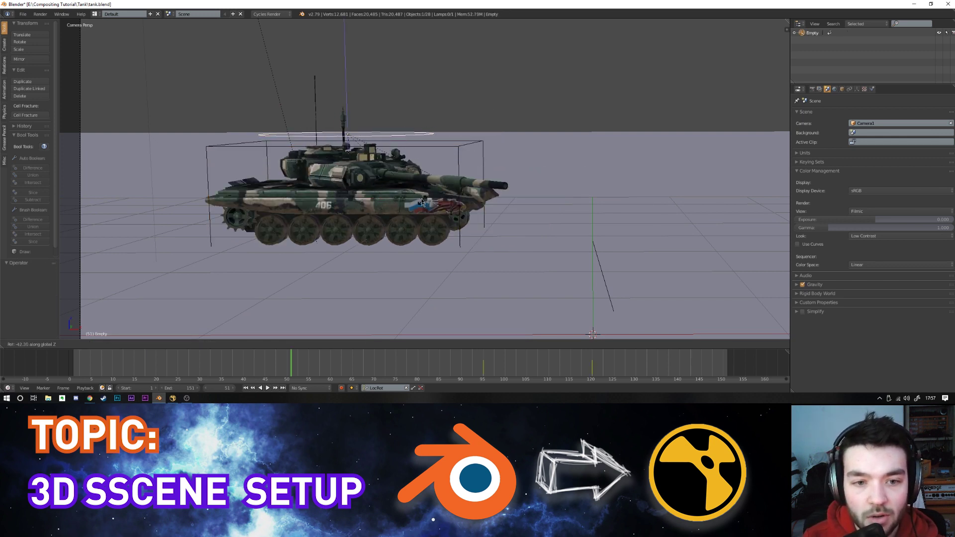
{"action": "left_click", "coordinate": [442, 163]}
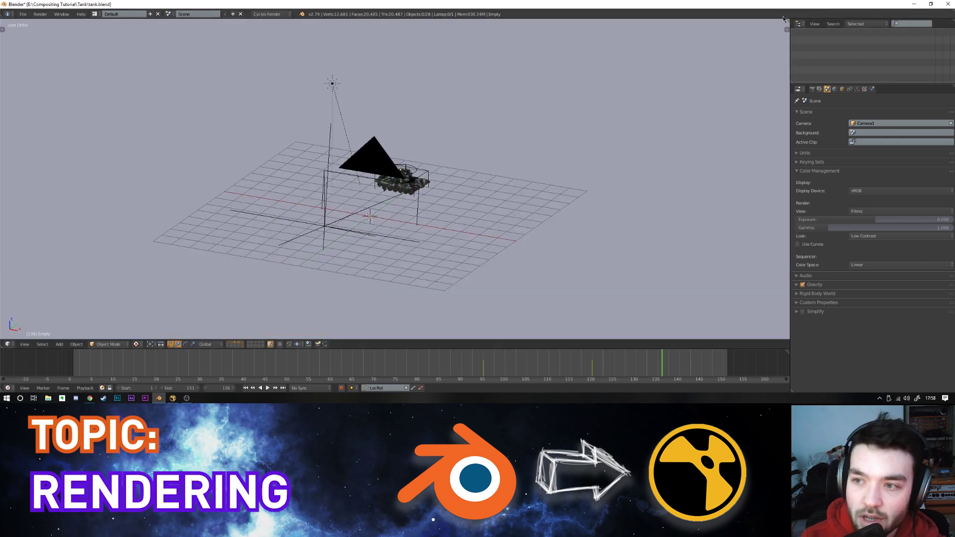
Step: Split the 3D view vertically and turn the new area into a Node Editor showing the compositing nodes
{"action": "left_click_drag", "start_coordinate": [787, 20], "coordinate": [354, 35]}
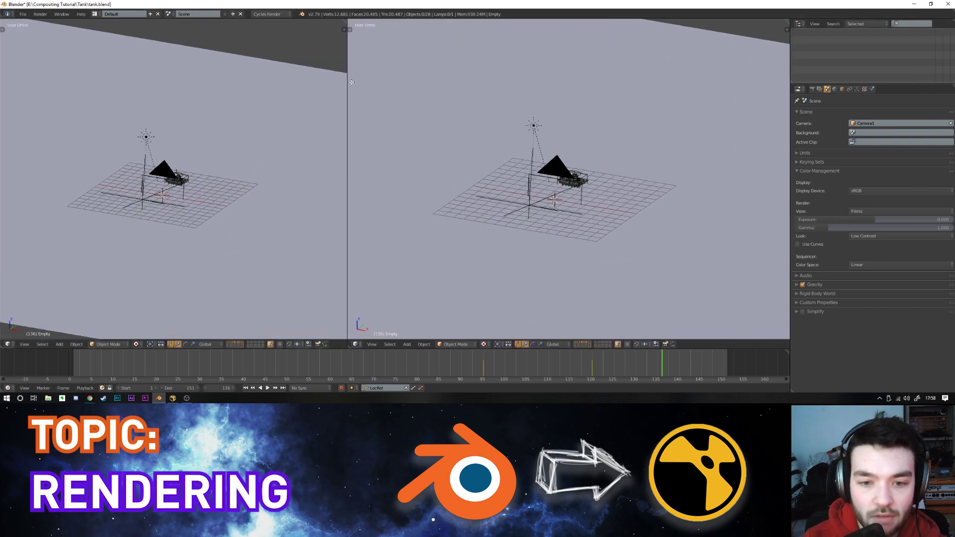
{"action": "left_click", "coordinate": [362, 344]}
{"action": "left_click", "coordinate": [380, 261]}
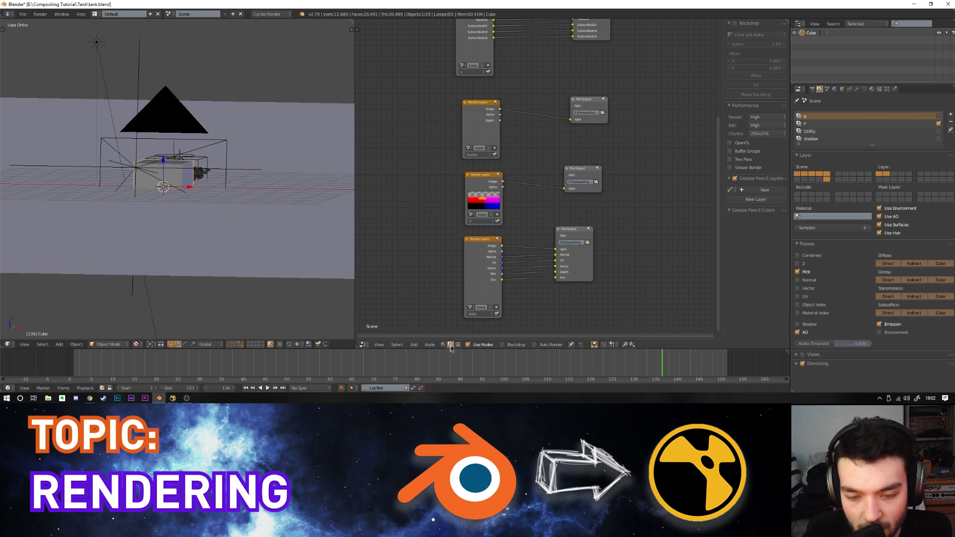
{"action": "left_click", "coordinate": [443, 344]}
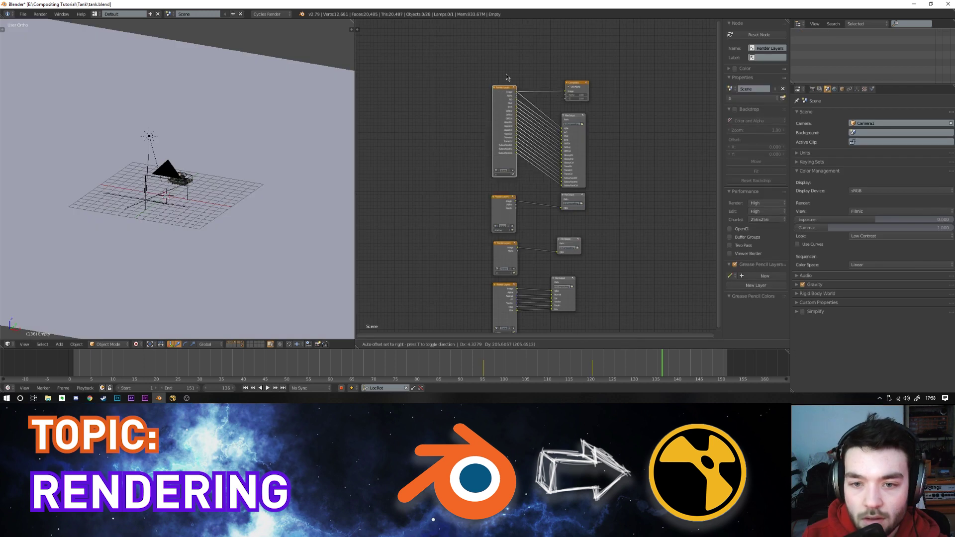
Step: Reposition the first Render Layers node and place the Composite node higher above the uppermost File Output node
{"action": "left_click_drag", "start_coordinate": [502, 124], "coordinate": [502, 81]}
{"action": "left_click_drag", "start_coordinate": [586, 82], "coordinate": [579, 59]}
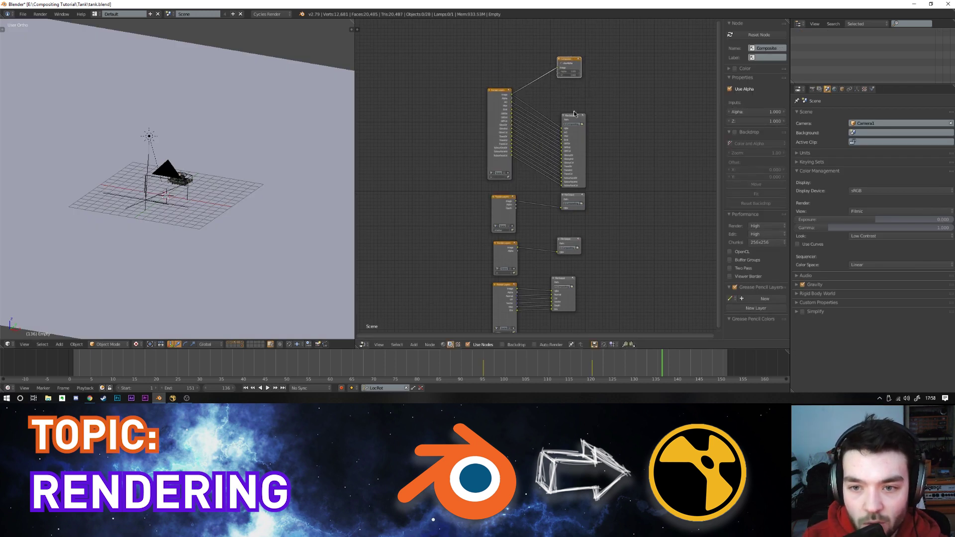
Step: Move the uppermost File Output node up, closer beneath the Composite node
{"action": "left_click_drag", "start_coordinate": [577, 114], "coordinate": [575, 91]}
{"action": "scroll", "coordinate": [536, 236], "scroll_direction": "up", "scroll_amount": 2}
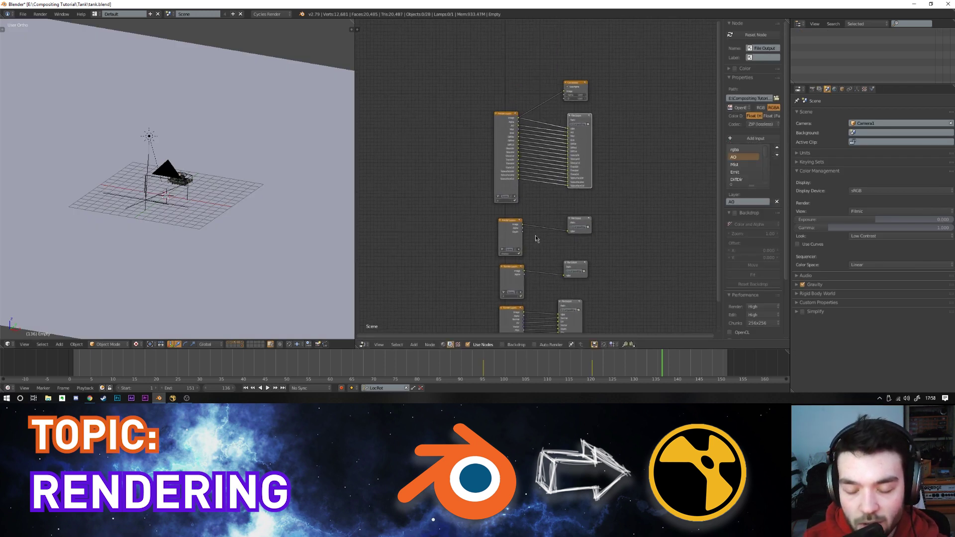
{"action": "middle_click_drag", "start_coordinate": [573, 178], "coordinate": [567, 229], "text": "ctrl"}
{"action": "middle_click_drag", "start_coordinate": [567, 228], "coordinate": [535, 162], "text": "ctrl"}
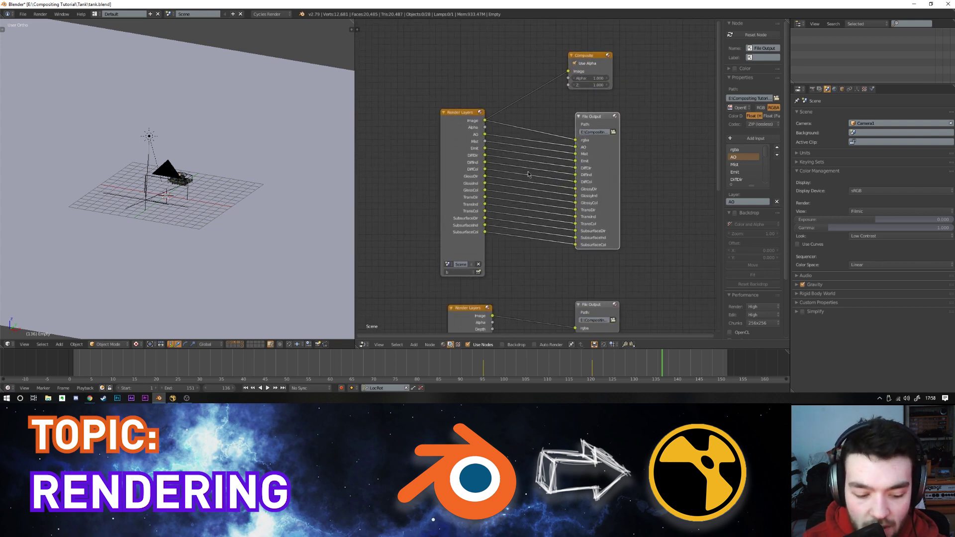
{"action": "key", "text": "a"}
{"action": "left_click_drag", "start_coordinate": [598, 116], "coordinate": [601, 101]}
{"action": "scroll", "coordinate": [548, 125], "scroll_direction": "down", "scroll_amount": 1}
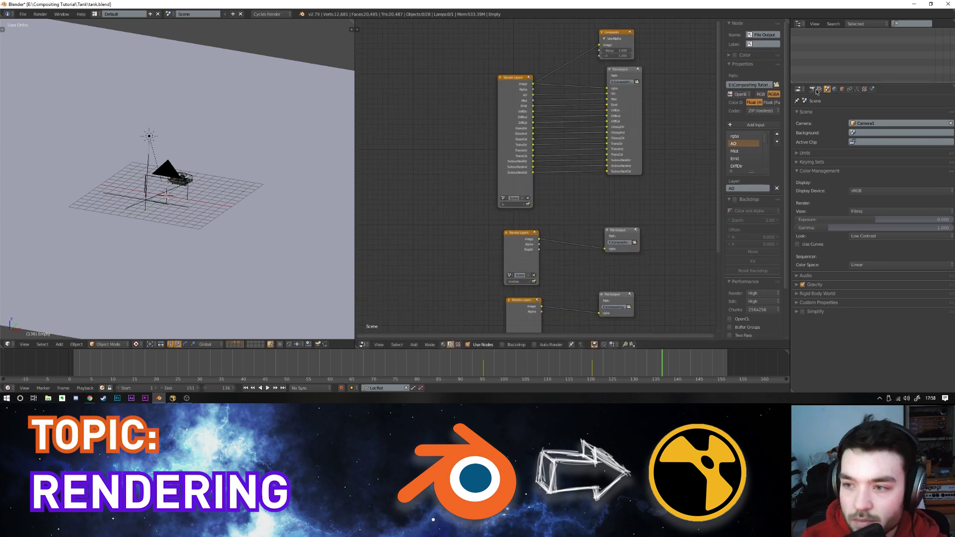
Step: Review the layer and pass settings of the P, Utility and shadow render layers
{"action": "left_click", "coordinate": [820, 89]}
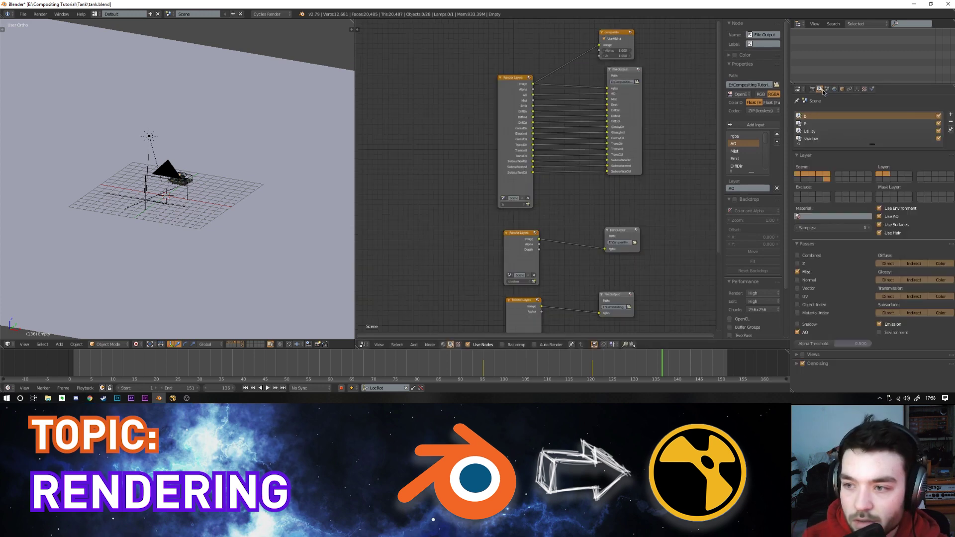
{"action": "left_click", "coordinate": [811, 123]}
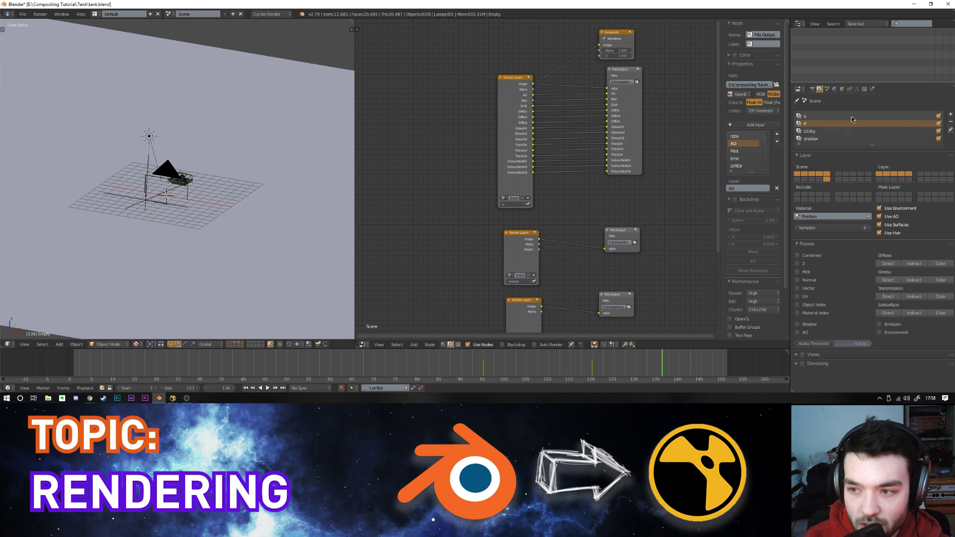
{"action": "left_click", "coordinate": [822, 131]}
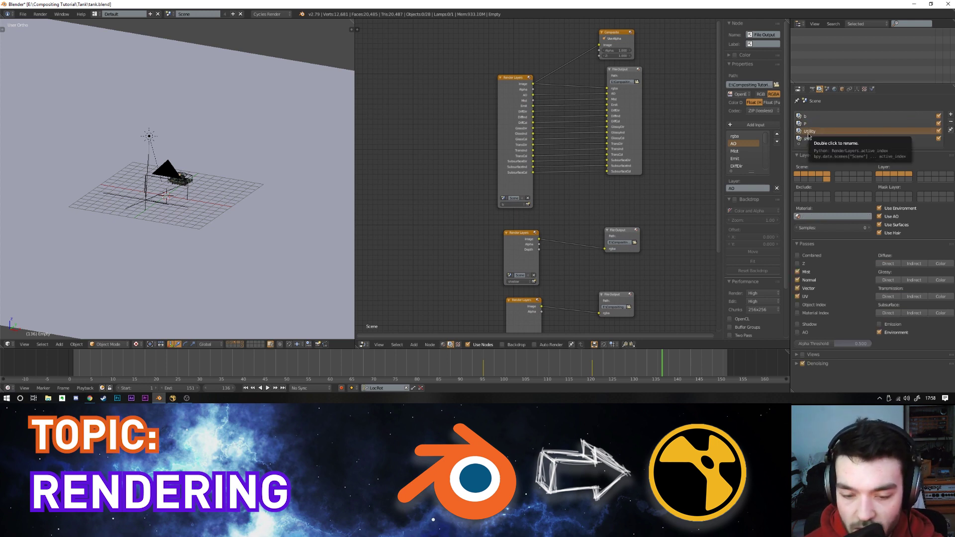
{"action": "left_click", "coordinate": [808, 139]}
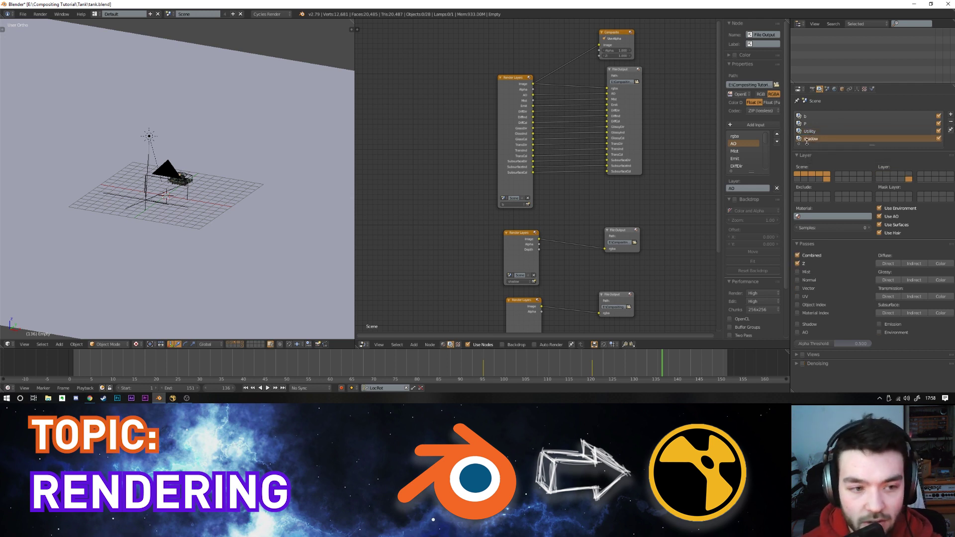
Step: Hide the node properties and examine how the b Render Layers passes and the nodes below connect to their File Output nodes
{"action": "key", "text": "n"}
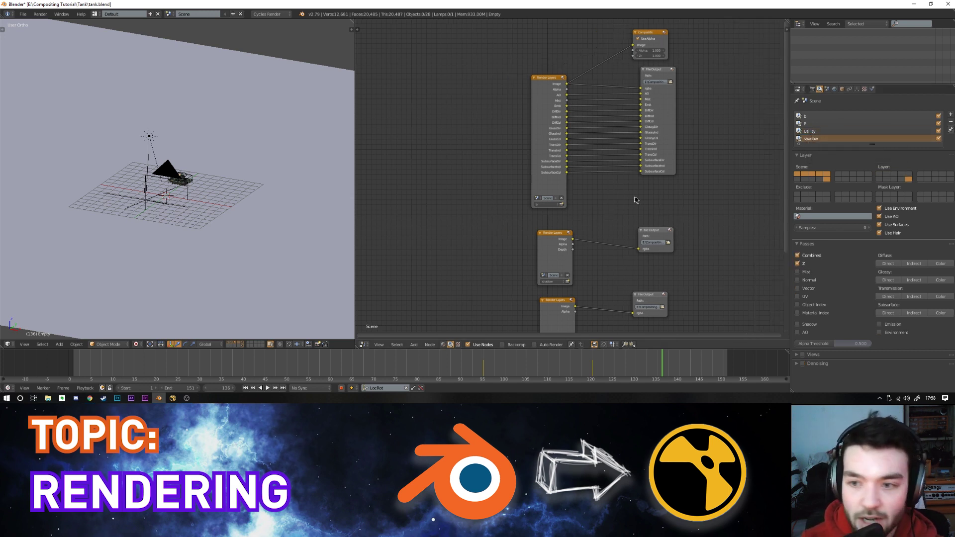
{"action": "left_click", "coordinate": [560, 97]}
{"action": "middle_click_drag", "start_coordinate": [585, 105], "coordinate": [550, 134]}
{"action": "scroll", "coordinate": [604, 127], "scroll_direction": "up", "scroll_amount": 2}
{"action": "scroll", "coordinate": [643, 119], "scroll_direction": "down", "scroll_amount": 1}
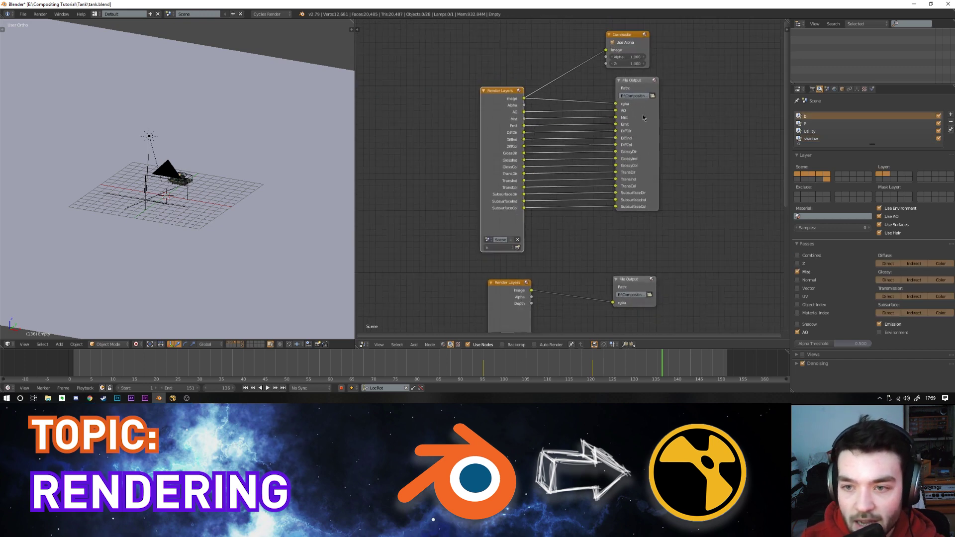
{"action": "scroll", "coordinate": [504, 135], "scroll_direction": "down", "scroll_amount": 10, "text": "shift"}
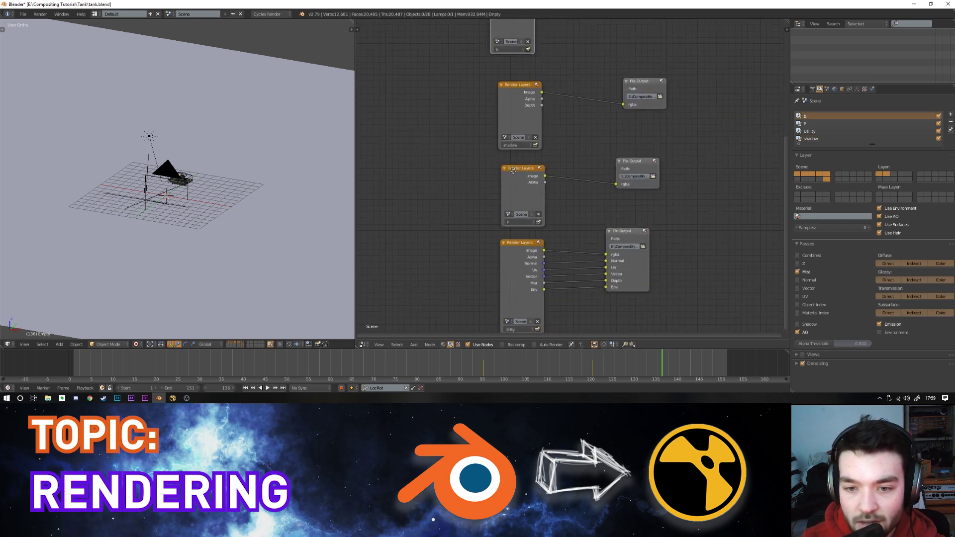
{"action": "scroll", "coordinate": [527, 209], "scroll_direction": "up", "scroll_amount": 8, "text": "shift"}
{"action": "middle_click_drag", "start_coordinate": [590, 147], "coordinate": [539, 242]}
{"action": "scroll", "coordinate": [571, 178], "scroll_direction": "up", "scroll_amount": 6}
{"action": "scroll", "coordinate": [569, 182], "scroll_direction": "down", "scroll_amount": 5}
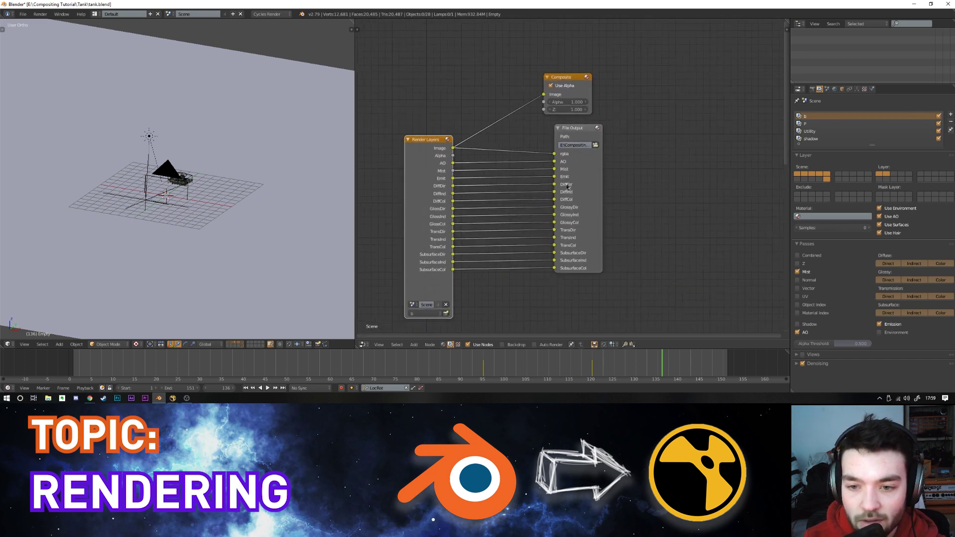
{"action": "scroll", "coordinate": [535, 196], "scroll_direction": "down", "scroll_amount": 3}
{"action": "scroll", "coordinate": [537, 185], "scroll_direction": "up", "scroll_amount": 2}
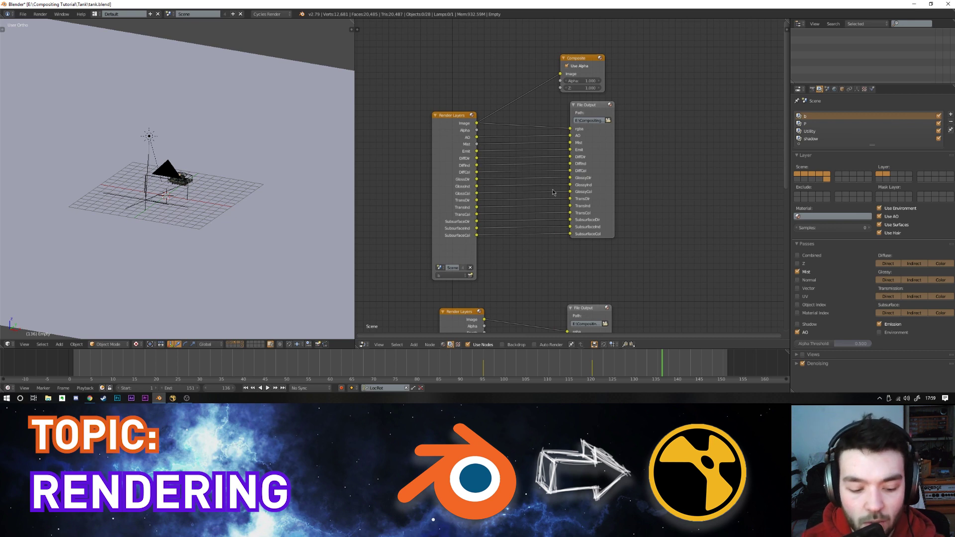
Step: Add a new File Output node beside the uppermost one and show its properties
{"action": "middle_click_drag", "start_coordinate": [681, 164], "coordinate": [661, 149]}
{"action": "key", "text": "shift+a"}
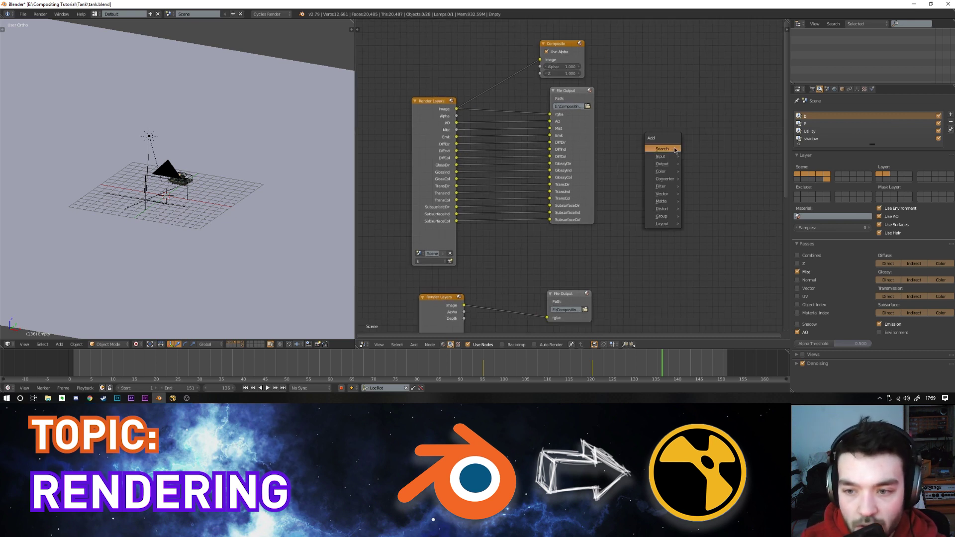
{"action": "left_click", "coordinate": [673, 150]}
{"action": "type", "text": "file"}
{"action": "key", "text": "Return"}
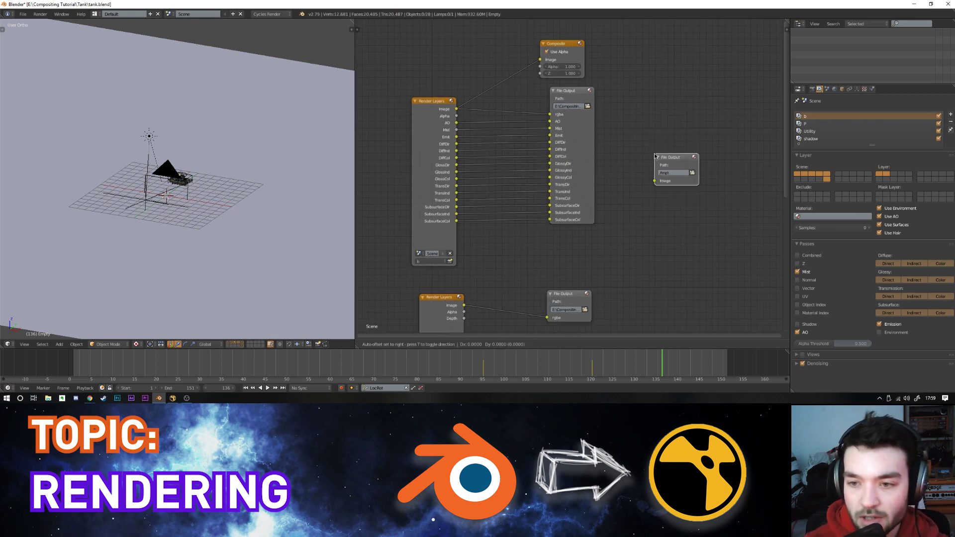
{"action": "left_click", "coordinate": [655, 159]}
{"action": "key", "text": "n"}
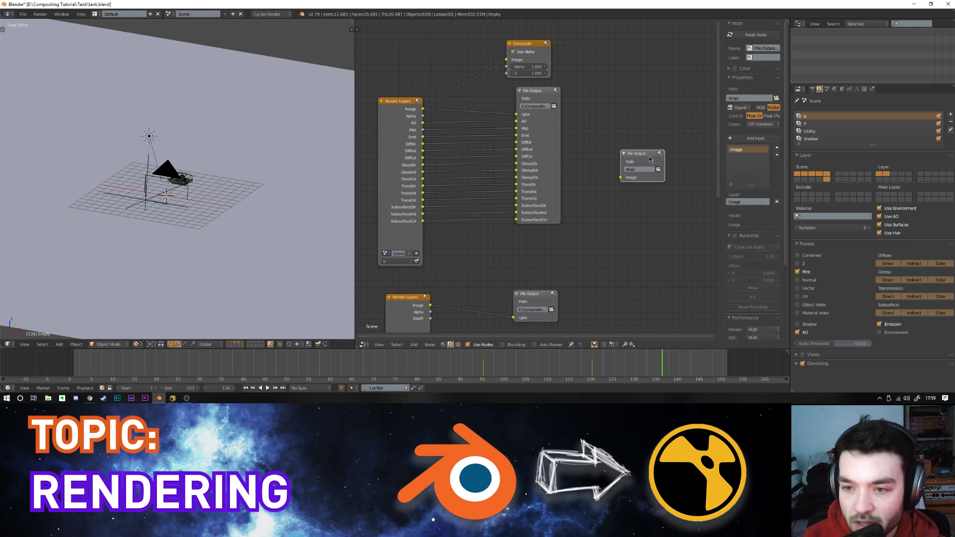
{"action": "left_click_drag", "start_coordinate": [651, 159], "coordinate": [632, 149]}
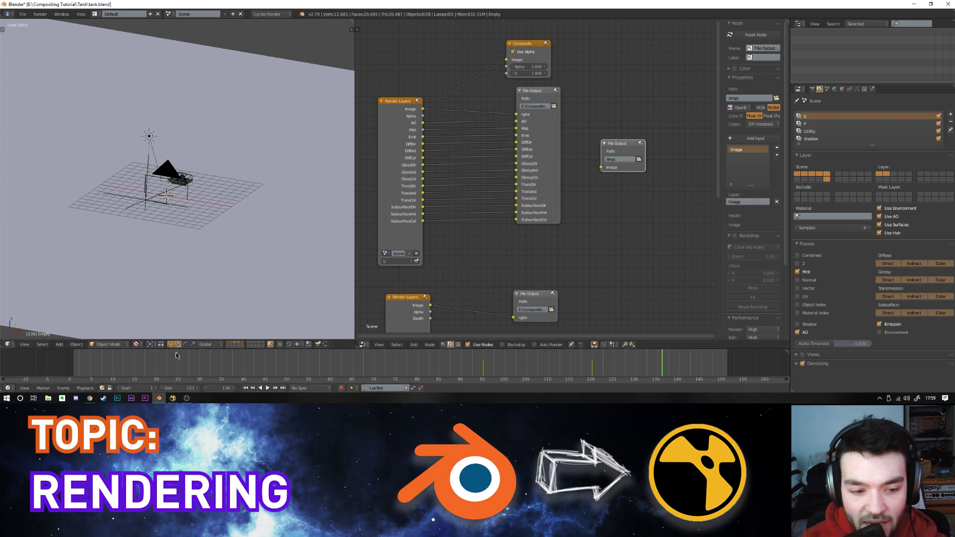
Step: Switch to Nuke and view the multichannel tank render from the Read2 node in the viewer
{"action": "mouse_move", "coordinate": [172, 398]}
{"action": "left_click", "coordinate": [199, 375]}
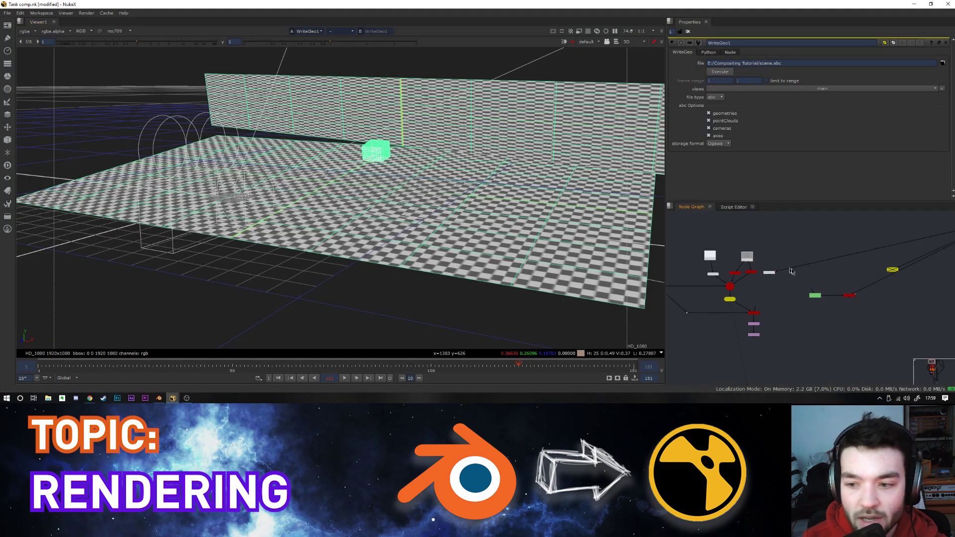
{"action": "scroll", "coordinate": [783, 264], "scroll_direction": "down", "scroll_amount": 8}
{"action": "middle_click_drag", "start_coordinate": [799, 373], "coordinate": [779, 348]}
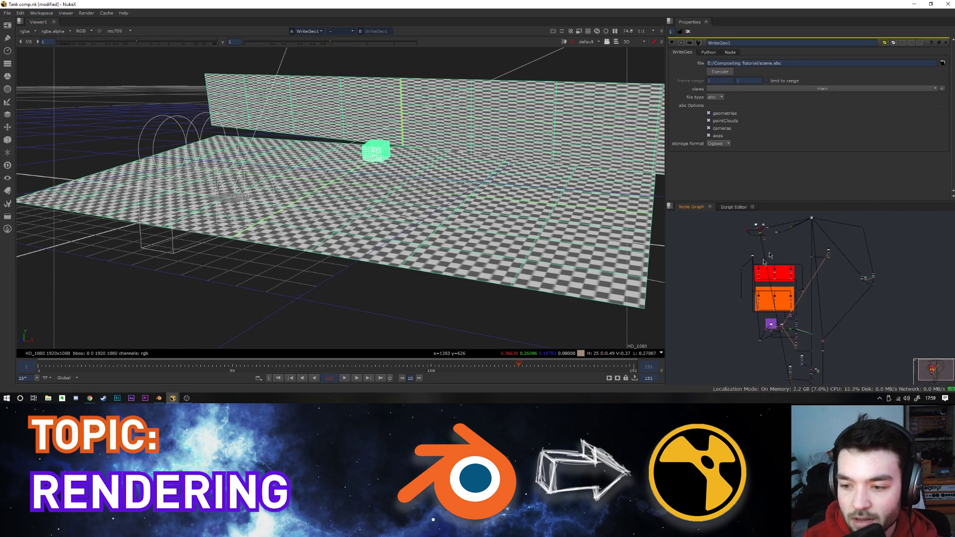
{"action": "scroll", "coordinate": [742, 249], "scroll_direction": "up", "scroll_amount": 7}
{"action": "scroll", "coordinate": [795, 305], "scroll_direction": "up", "scroll_amount": 4}
{"action": "left_click_drag", "start_coordinate": [715, 264], "coordinate": [791, 300]}
{"action": "key", "text": "1"}
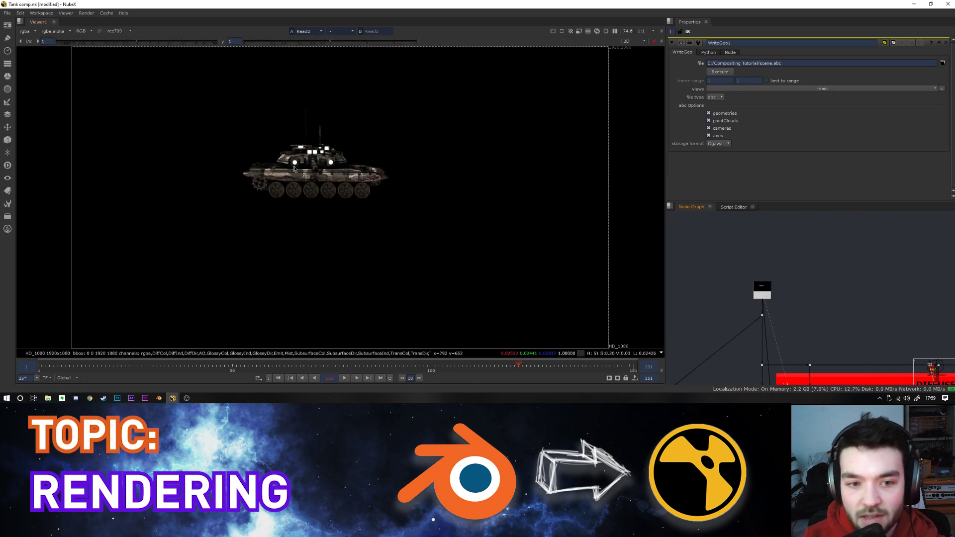
{"action": "scroll", "coordinate": [302, 167], "scroll_direction": "up", "scroll_amount": 4}
{"action": "middle_click", "coordinate": [321, 176]}
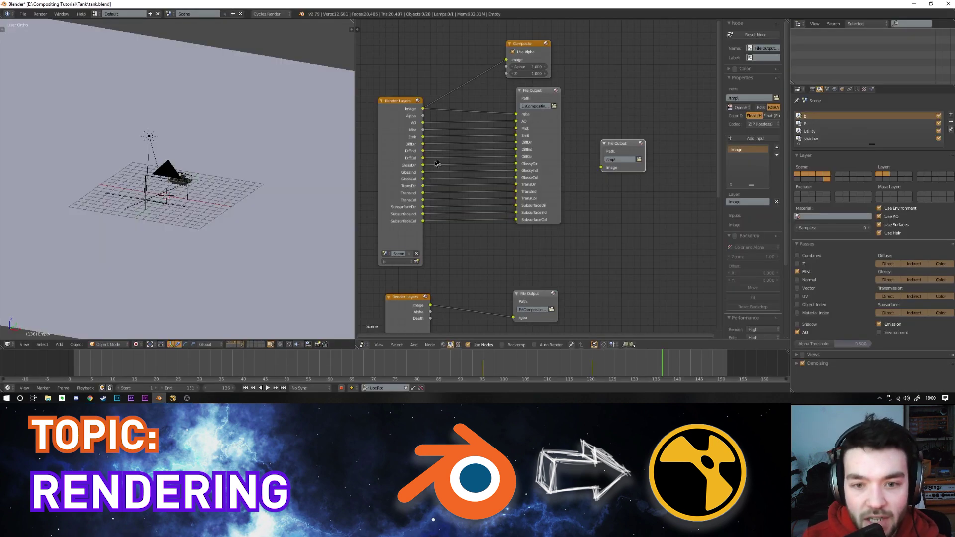
Step: Return to Blender and examine the pass links from the b Render Layers node to the uppermost File Output node
{"action": "key", "text": "a"}
{"action": "middle_click_drag", "start_coordinate": [417, 117], "coordinate": [460, 123]}
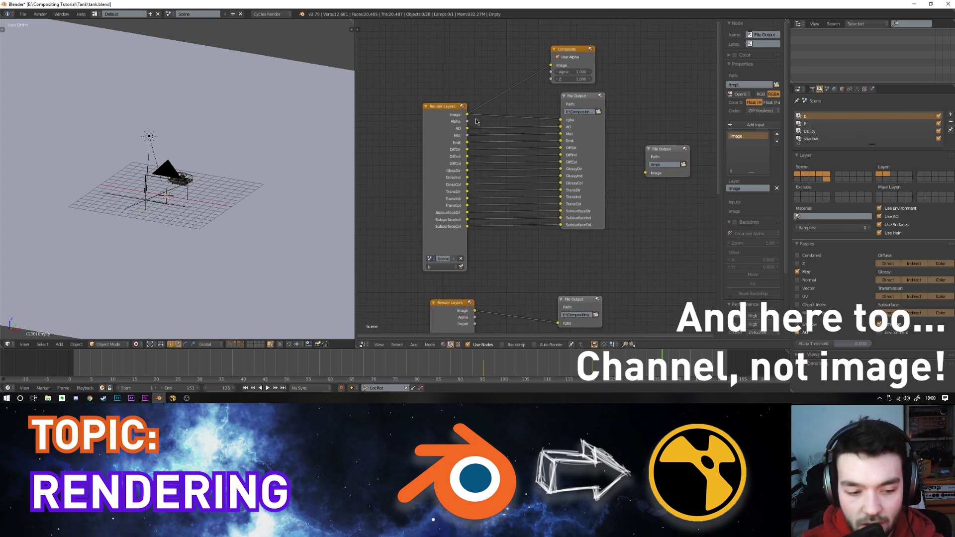
{"action": "scroll", "coordinate": [488, 117], "scroll_direction": "up", "scroll_amount": 2}
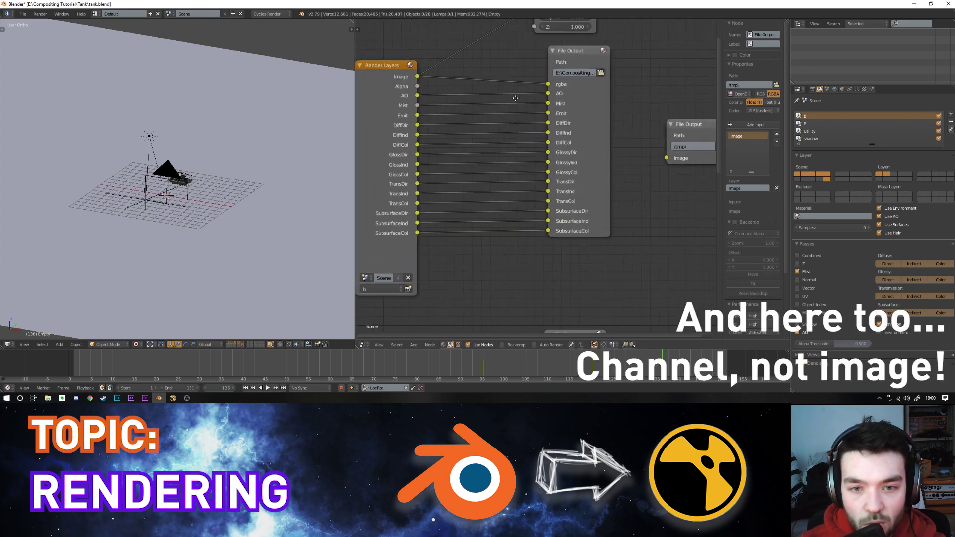
{"action": "middle_click_drag", "start_coordinate": [502, 130], "coordinate": [529, 144]}
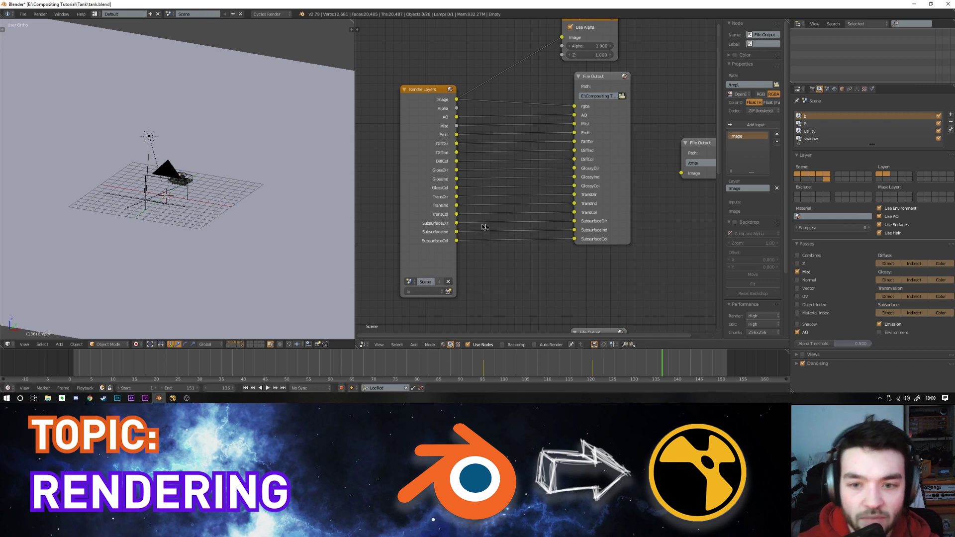
{"action": "middle_click_drag", "start_coordinate": [518, 218], "coordinate": [512, 240]}
{"action": "scroll", "coordinate": [547, 159], "scroll_direction": "down", "scroll_amount": 2}
{"action": "scroll", "coordinate": [513, 144], "scroll_direction": "up", "scroll_amount": 3}
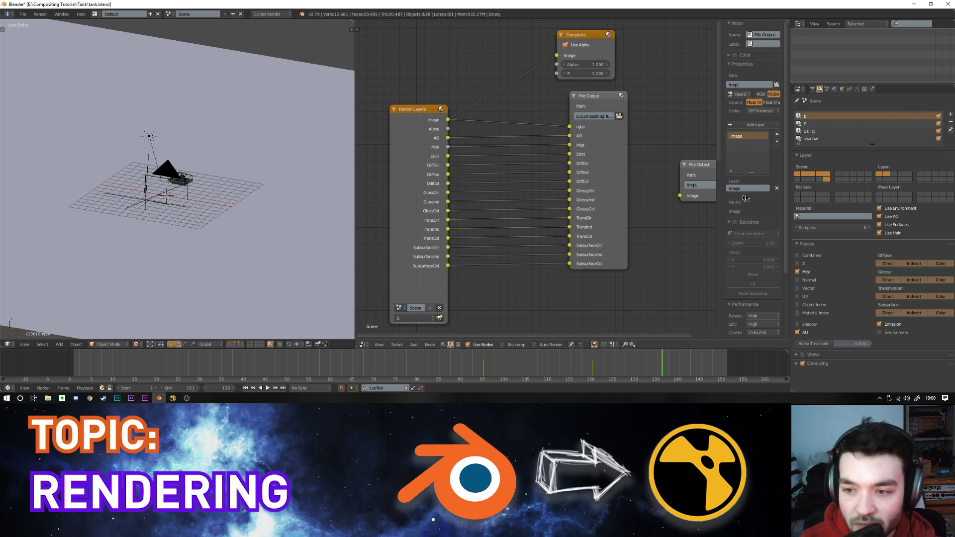
Step: Rename the new File Output node's Image input to rgba
{"action": "middle_click_drag", "start_coordinate": [681, 174], "coordinate": [618, 166]}
{"action": "left_click", "coordinate": [641, 169]}
{"action": "left_click", "coordinate": [748, 200]}
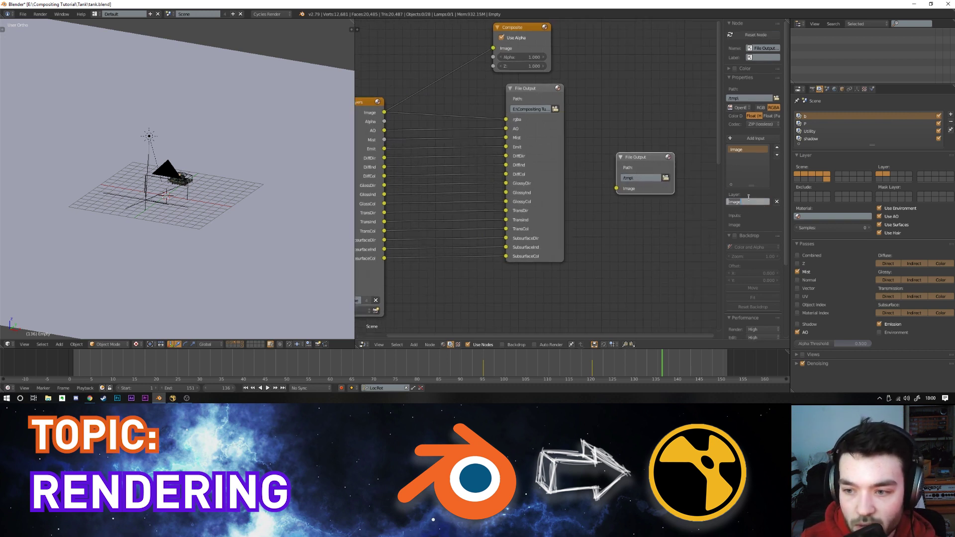
{"action": "type", "text": "rgba"}
{"action": "key", "text": "Return"}
Step: Add a second input named AO to the new File Output node and link the Render Layers AO pass to it
{"action": "left_click", "coordinate": [756, 138]}
{"action": "middle_click_drag", "start_coordinate": [356, 112], "coordinate": [378, 113]}
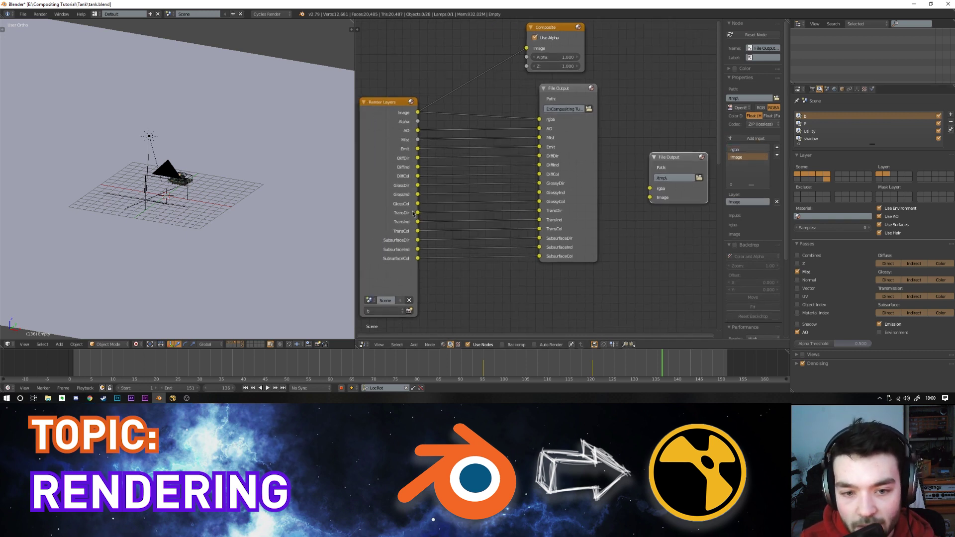
{"action": "left_click", "coordinate": [748, 200]}
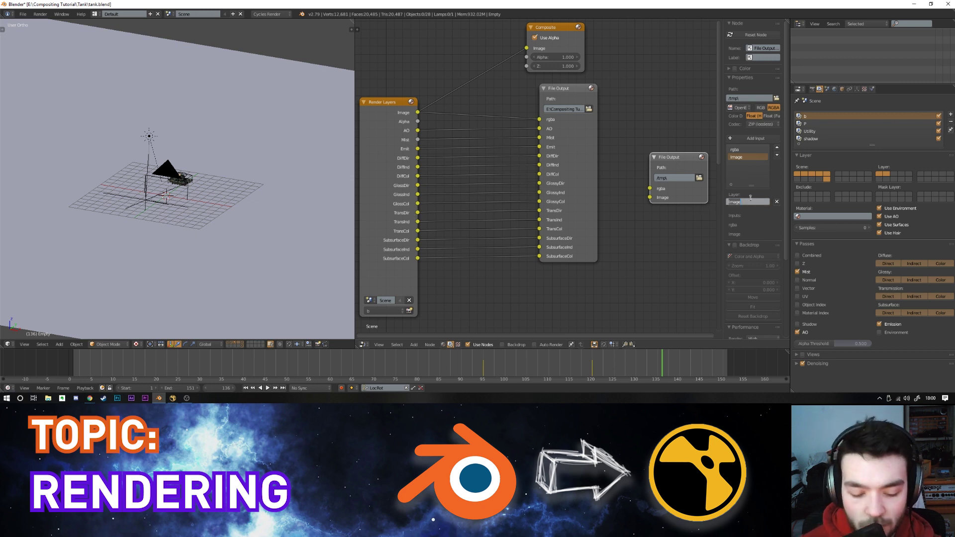
{"action": "type", "text": "AO"}
{"action": "key", "text": "Return"}
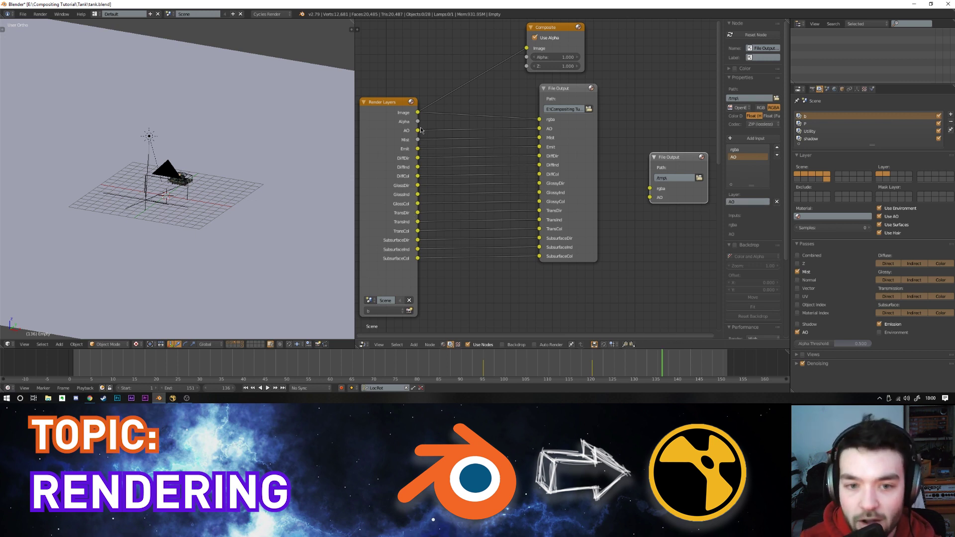
{"action": "left_click_drag", "start_coordinate": [418, 131], "coordinate": [649, 197]}
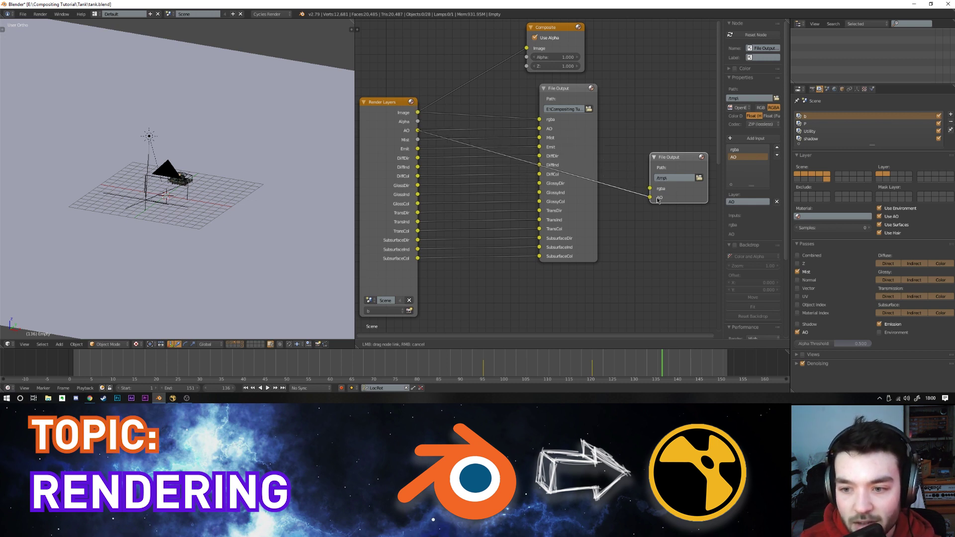
Step: Delete the extra File Output node that holds the rgba and AO inputs
{"action": "left_click_drag", "start_coordinate": [676, 163], "coordinate": [669, 117]}
{"action": "key", "text": "x"}
{"action": "scroll", "coordinate": [611, 134], "scroll_direction": "down", "scroll_amount": 2}
{"action": "middle_click_drag", "start_coordinate": [571, 238], "coordinate": [578, 173]}
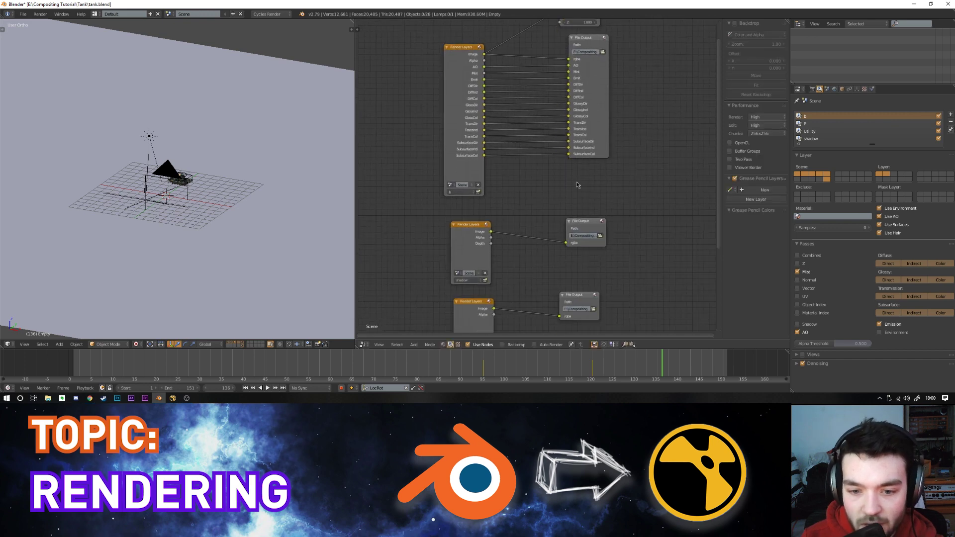
Step: Disable rendering of the b, Utility and shadow render layers, keeping only P enabled
{"action": "scroll", "coordinate": [562, 199], "scroll_direction": "down", "scroll_amount": 3, "text": "shift"}
{"action": "scroll", "coordinate": [547, 199], "scroll_direction": "up", "scroll_amount": 3}
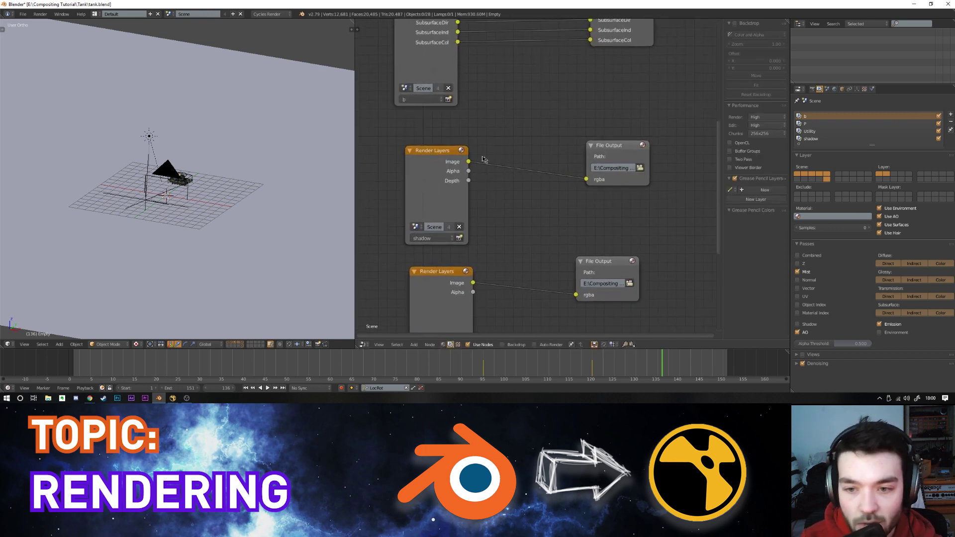
{"action": "scroll", "coordinate": [588, 156], "scroll_direction": "down", "scroll_amount": 4, "text": "shift"}
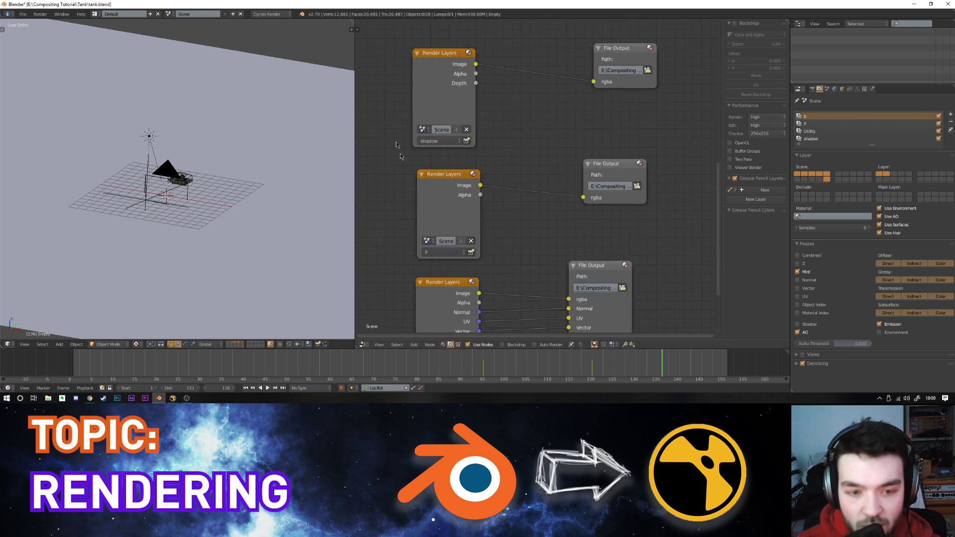
{"action": "left_click", "coordinate": [938, 116]}
{"action": "left_click", "coordinate": [938, 130]}
{"action": "left_click", "coordinate": [938, 139]}
Step: Render the current frame and inspect the tank's position pass up close
{"action": "key", "text": "KP_0"}
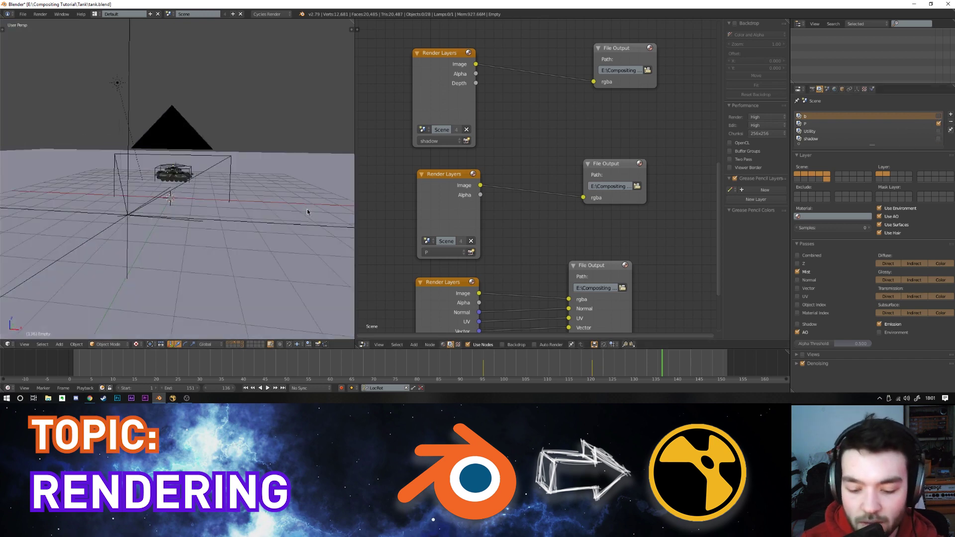
{"action": "key", "text": "F12"}
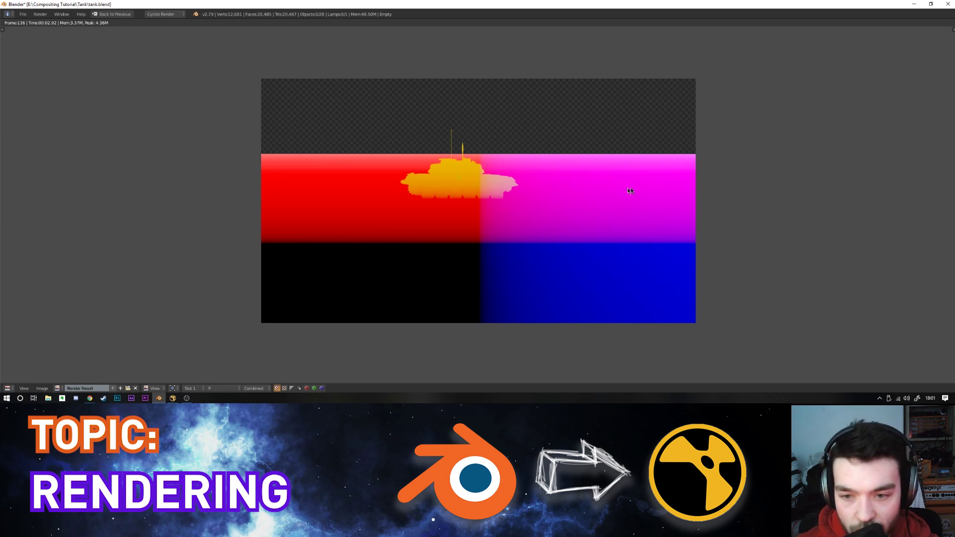
{"action": "scroll", "coordinate": [582, 197], "scroll_direction": "up", "scroll_amount": 1}
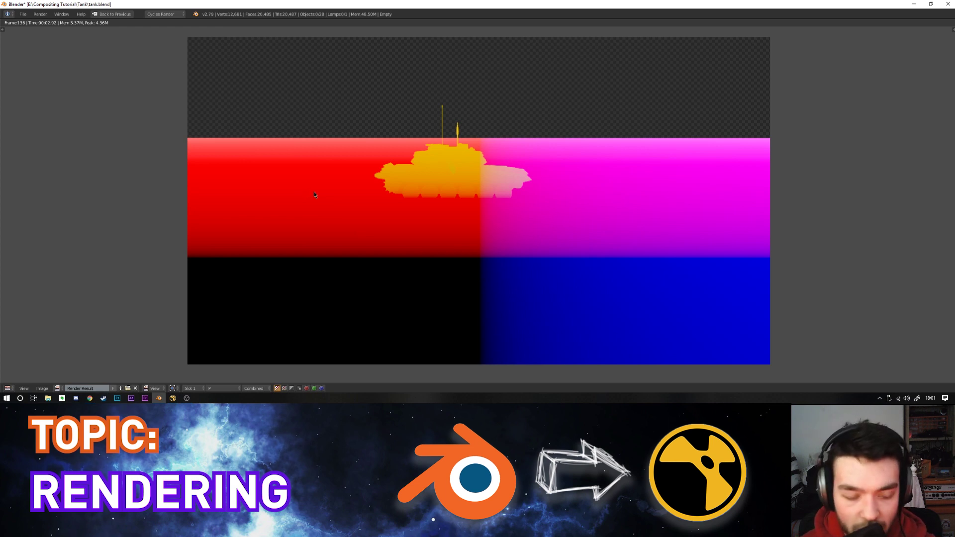
Step: Inspect the tank in the rendered position pass and return to the scene layout
{"action": "scroll", "coordinate": [447, 179], "scroll_direction": "up", "scroll_amount": 1}
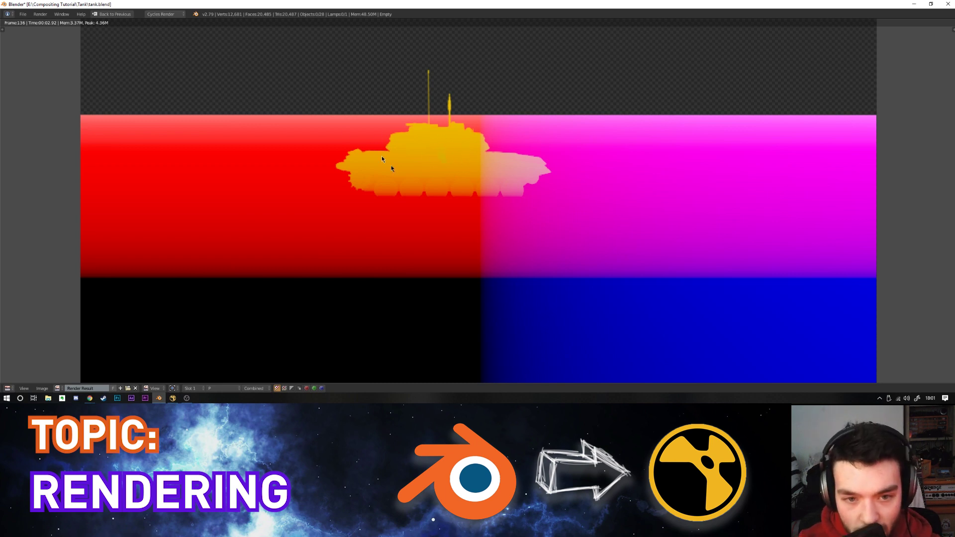
{"action": "scroll", "coordinate": [496, 145], "scroll_direction": "down", "scroll_amount": 1}
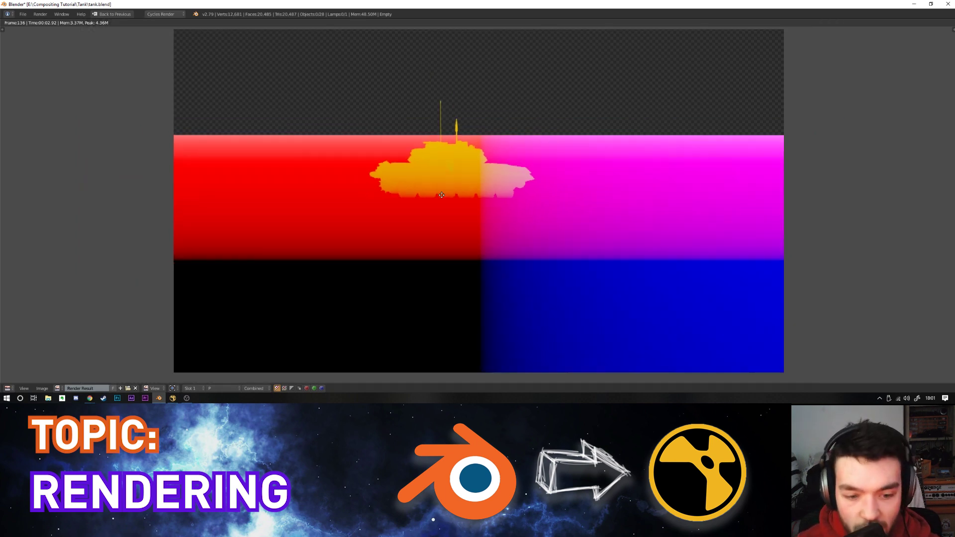
{"action": "key", "text": "Escape"}
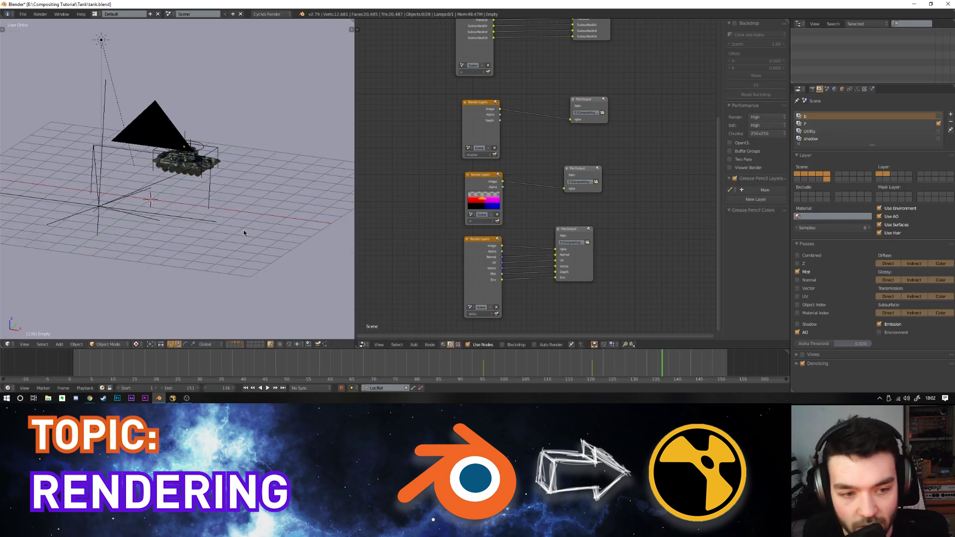
Step: Add a temporary cube to the scene and assign the existing Position material to it in the shader node view
{"action": "middle_click_drag", "start_coordinate": [260, 168], "coordinate": [272, 159]}
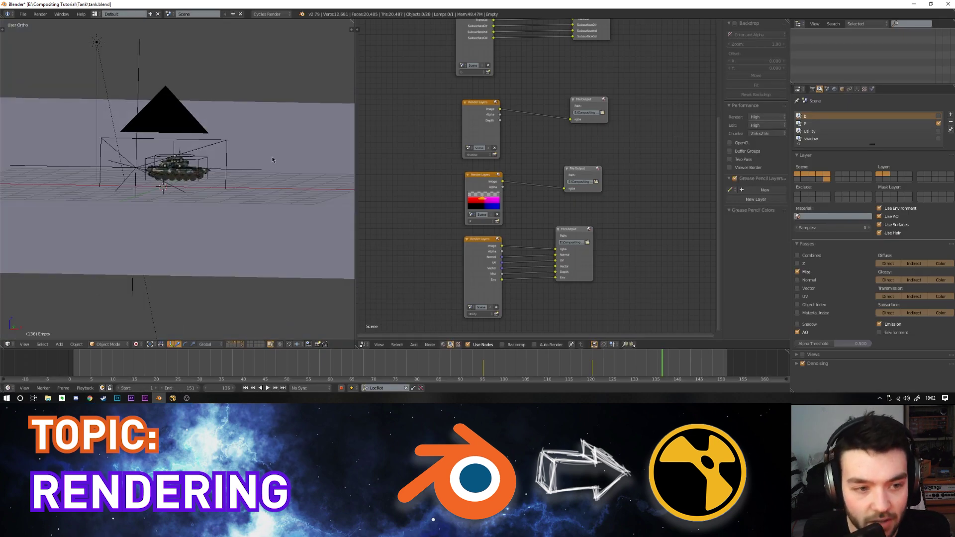
{"action": "key", "text": "shift+a"}
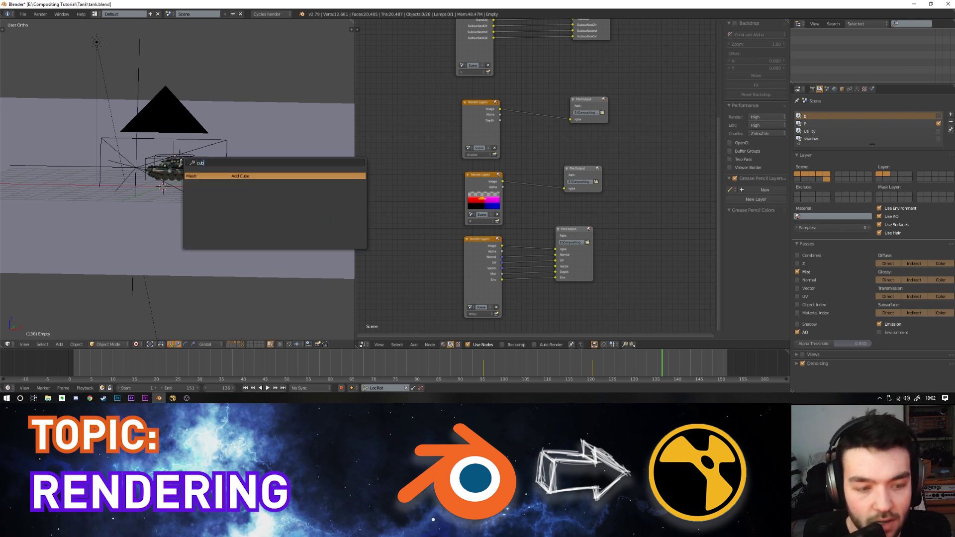
{"action": "left_click", "coordinate": [204, 164]}
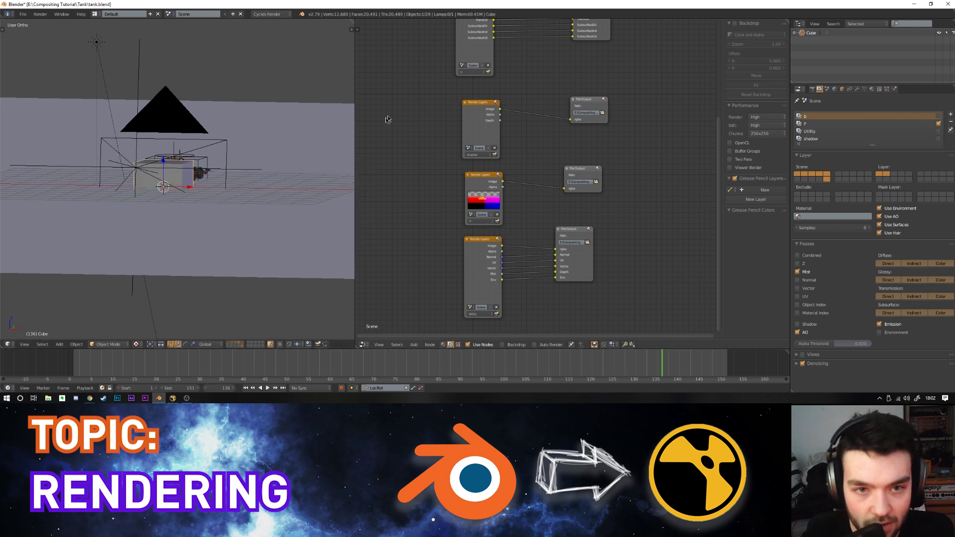
{"action": "left_click", "coordinate": [442, 344]}
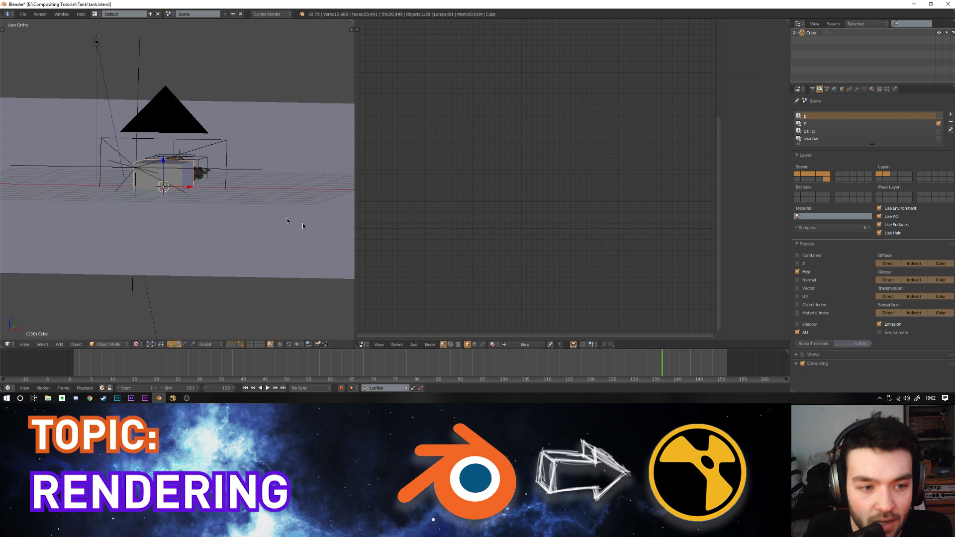
{"action": "left_click", "coordinate": [493, 344]}
{"action": "type", "text": "p"}
{"action": "key", "text": "Return"}
Step: Examine how the Geometry, Separate RGB and Combine RGB nodes are linked in the Position material
{"action": "middle_click_drag", "start_coordinate": [534, 145], "coordinate": [581, 254]}
{"action": "middle_click_drag", "start_coordinate": [458, 162], "coordinate": [569, 143]}
{"action": "scroll", "coordinate": [507, 139], "scroll_direction": "up", "scroll_amount": 6}
{"action": "middle_click_drag", "start_coordinate": [455, 146], "coordinate": [414, 131]}
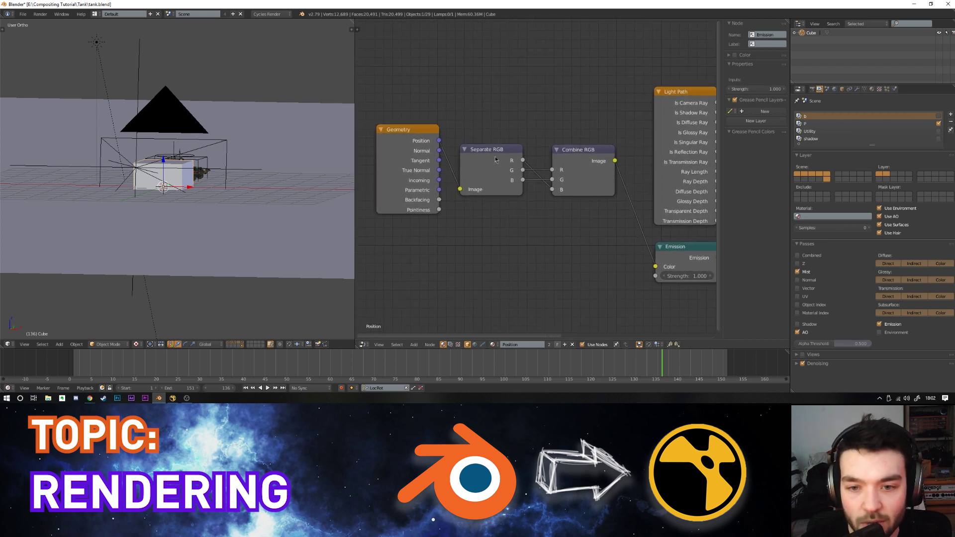
{"action": "middle_click_drag", "start_coordinate": [510, 161], "coordinate": [509, 161]}
{"action": "scroll", "coordinate": [519, 228], "scroll_direction": "down", "scroll_amount": 2}
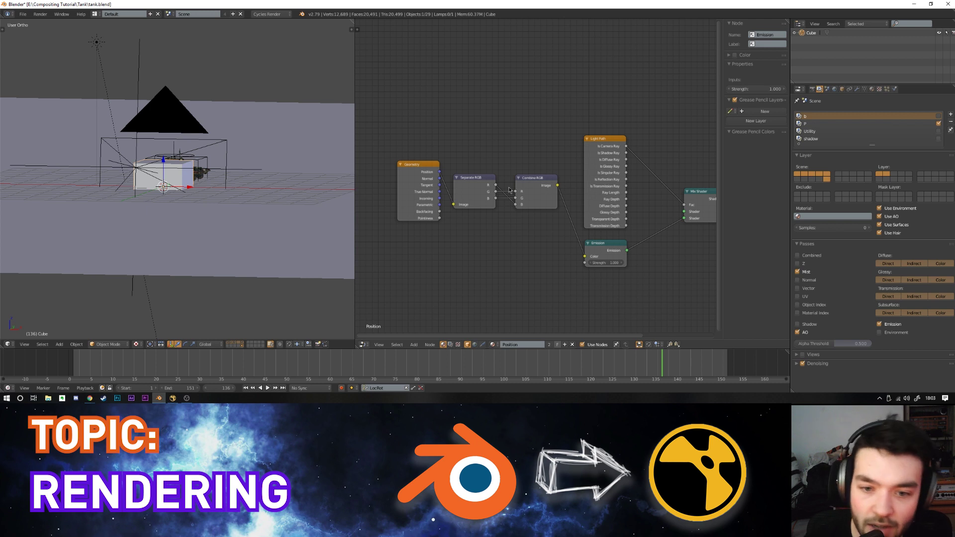
{"action": "scroll", "coordinate": [512, 191], "scroll_direction": "up", "scroll_amount": 2}
{"action": "middle_click_drag", "start_coordinate": [453, 165], "coordinate": [514, 176]}
{"action": "scroll", "coordinate": [514, 176], "scroll_direction": "up", "scroll_amount": 1}
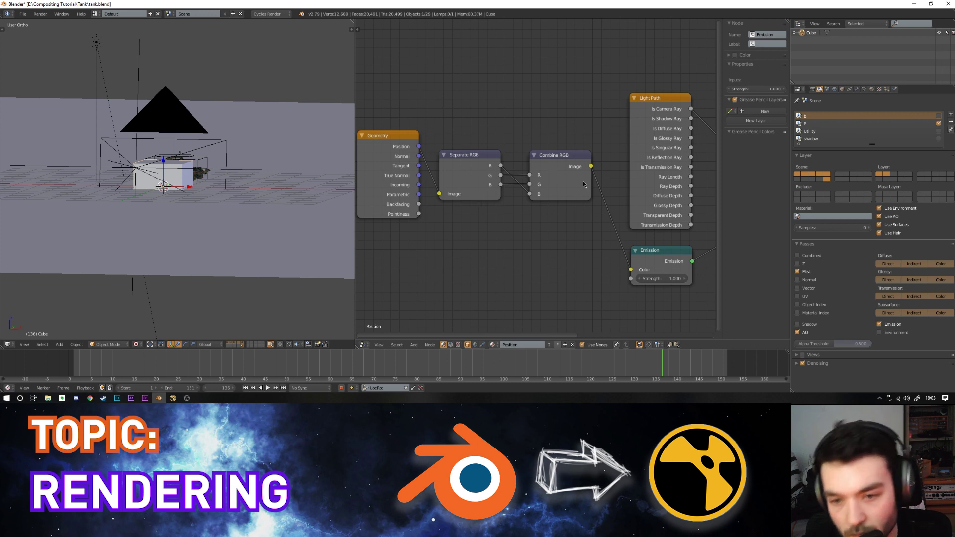
Step: Examine the Light Path, Emission, Mix Shader and Material Output links, viewing the whole Position network full screen
{"action": "middle_click_drag", "start_coordinate": [578, 183], "coordinate": [478, 187]}
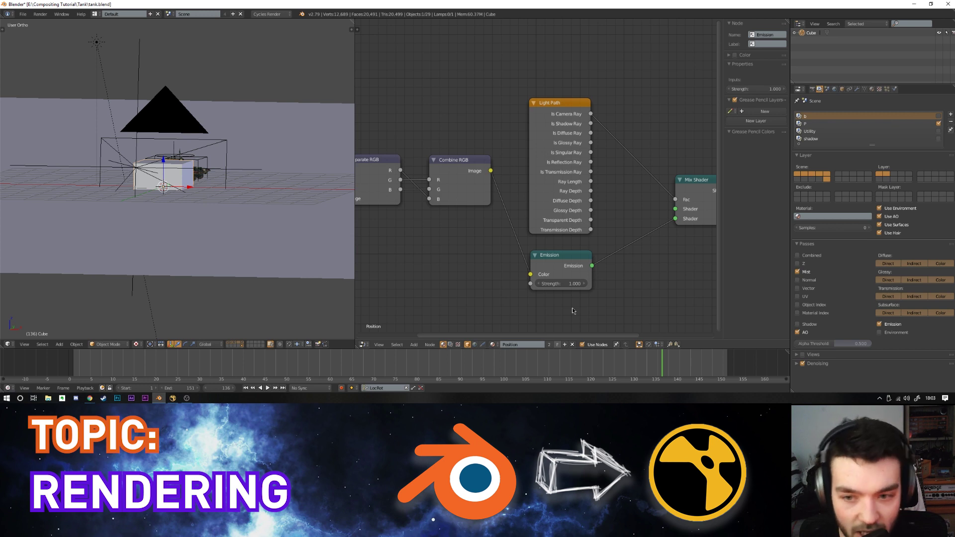
{"action": "middle_click_drag", "start_coordinate": [622, 164], "coordinate": [526, 157]}
{"action": "left_click", "coordinate": [616, 188]}
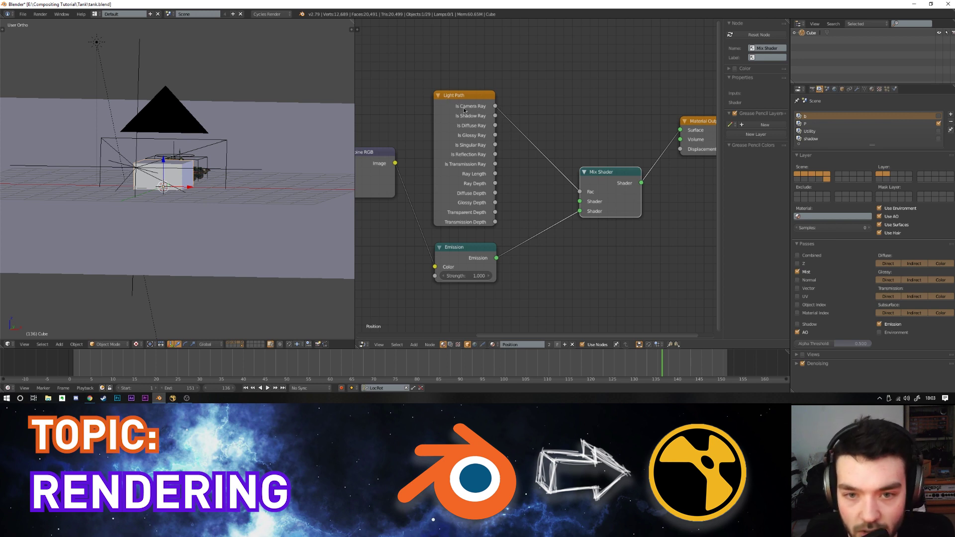
{"action": "middle_click_drag", "start_coordinate": [641, 184], "coordinate": [574, 196]}
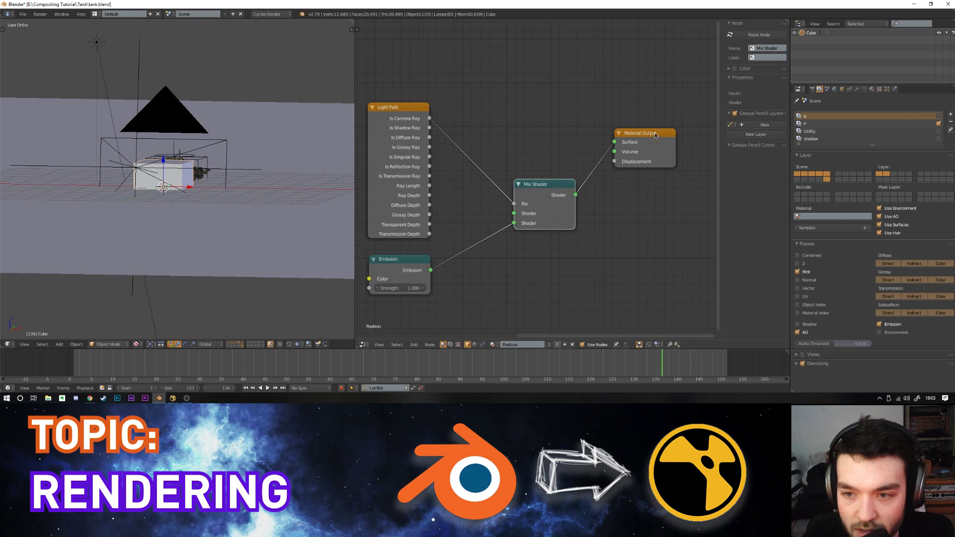
{"action": "key", "text": "n"}
{"action": "key", "text": "Home"}
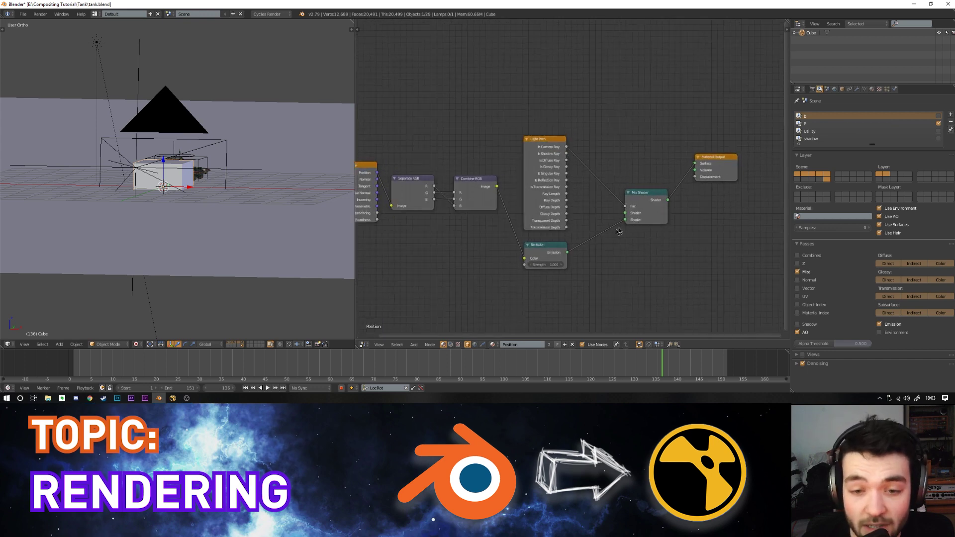
{"action": "key", "text": "ctrl+space"}
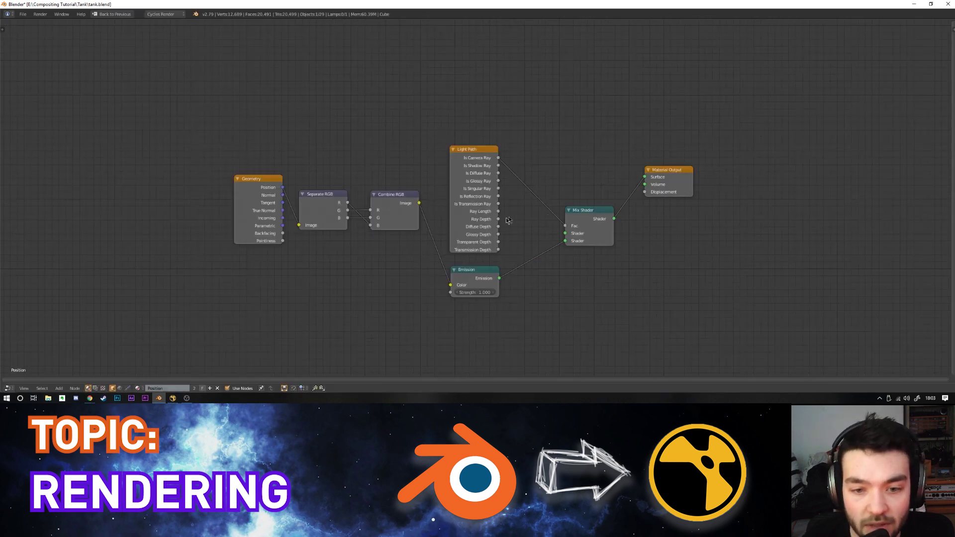
{"action": "key", "text": "Home"}
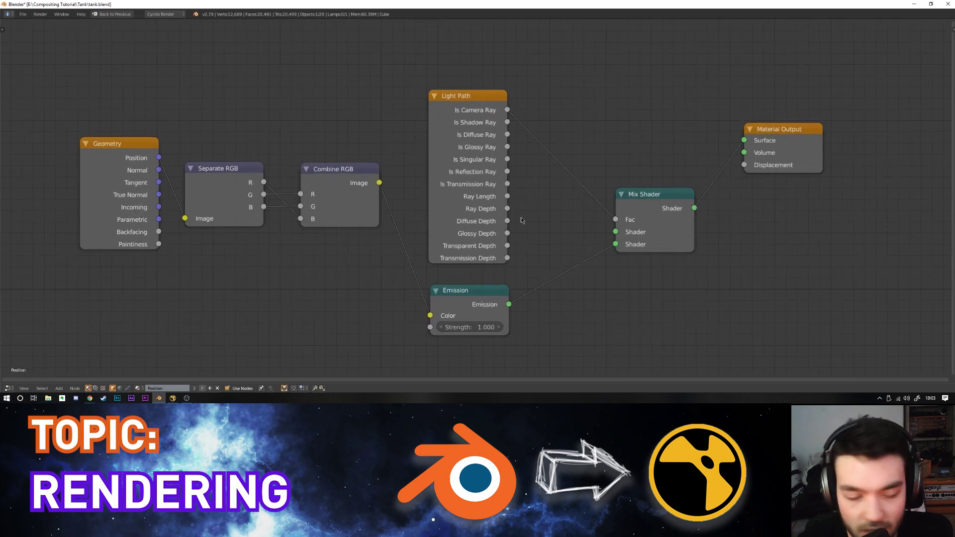
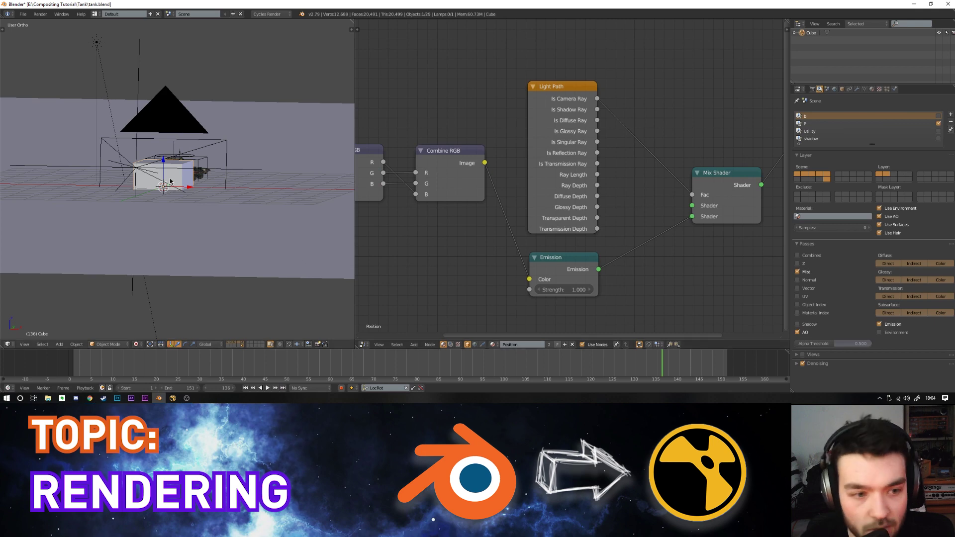
Step: Delete the temporary cube and merge the node editor area into the 3D view
{"action": "key", "text": "x"}
{"action": "left_click", "coordinate": [169, 180]}
{"action": "middle_click_drag", "start_coordinate": [304, 222], "coordinate": [293, 224]}
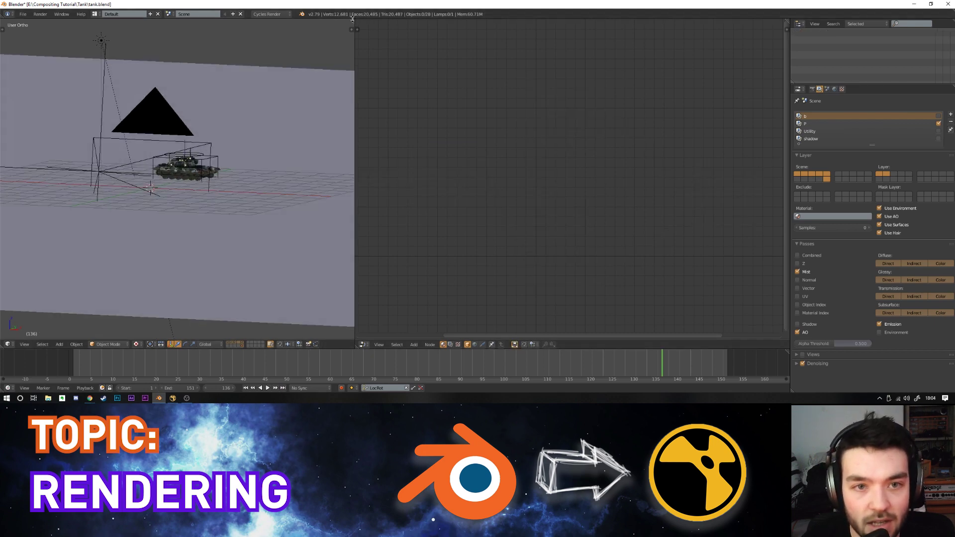
{"action": "left_click_drag", "start_coordinate": [352, 20], "coordinate": [410, 56]}
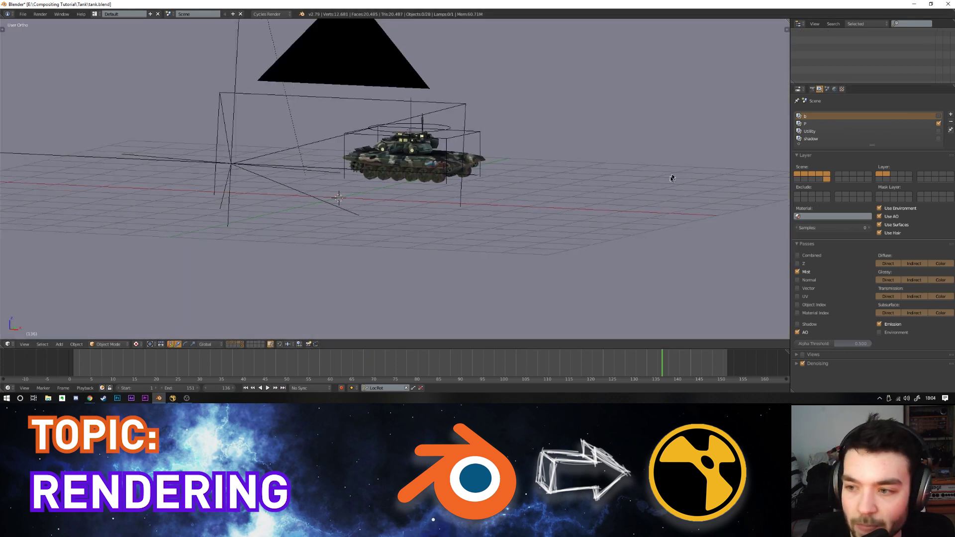
Step: Select the P render layer to check its Position material override and render the current frame
{"action": "left_click", "coordinate": [815, 123]}
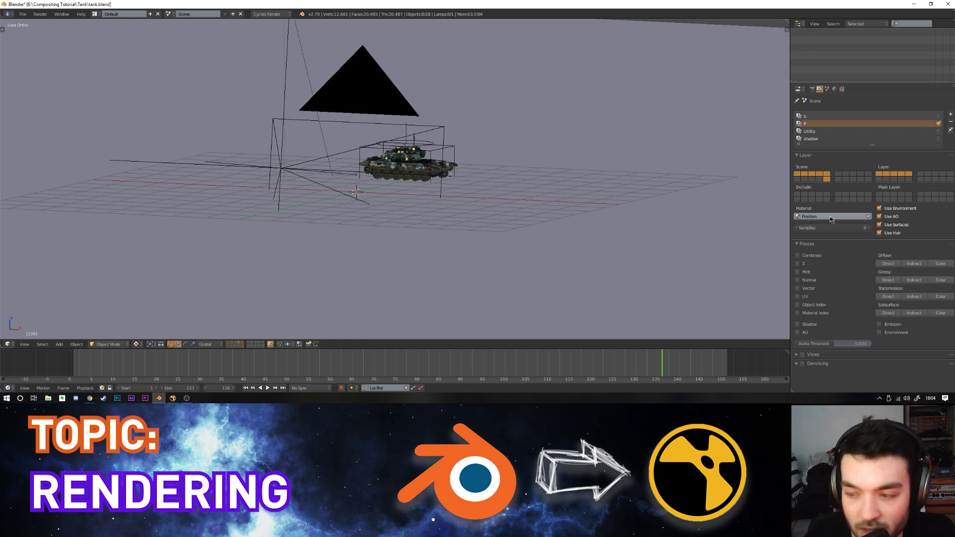
{"action": "key", "text": "F12"}
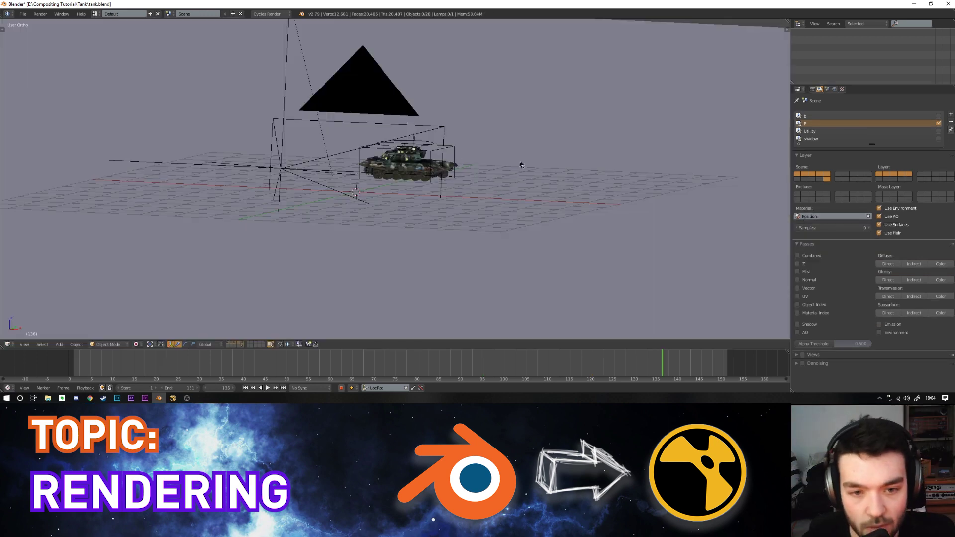
Step: Examine the contents of scene layers 1, 2, 3, 5 and 15 one at a time
{"action": "middle_click_drag", "start_coordinate": [520, 165], "coordinate": [425, 193]}
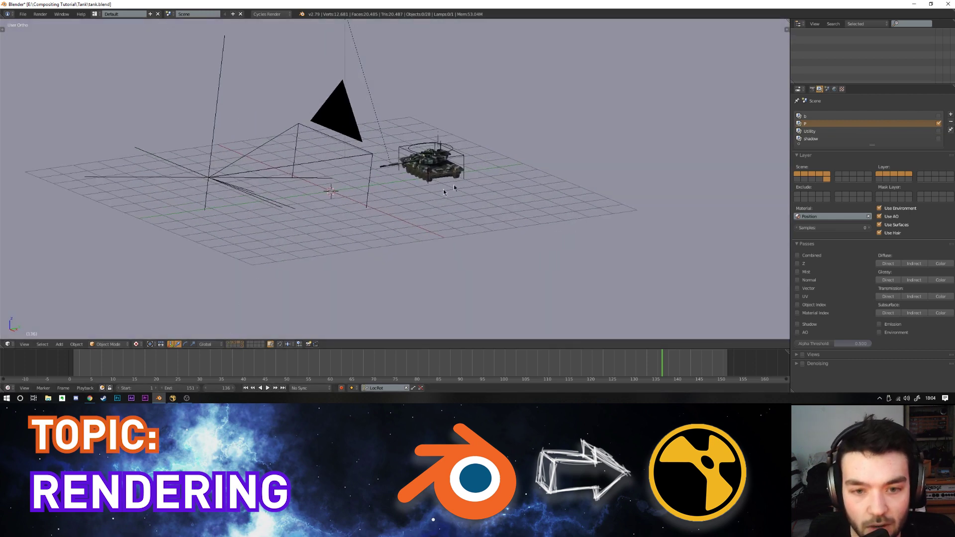
{"action": "key", "text": "1"}
{"action": "key", "text": "2"}
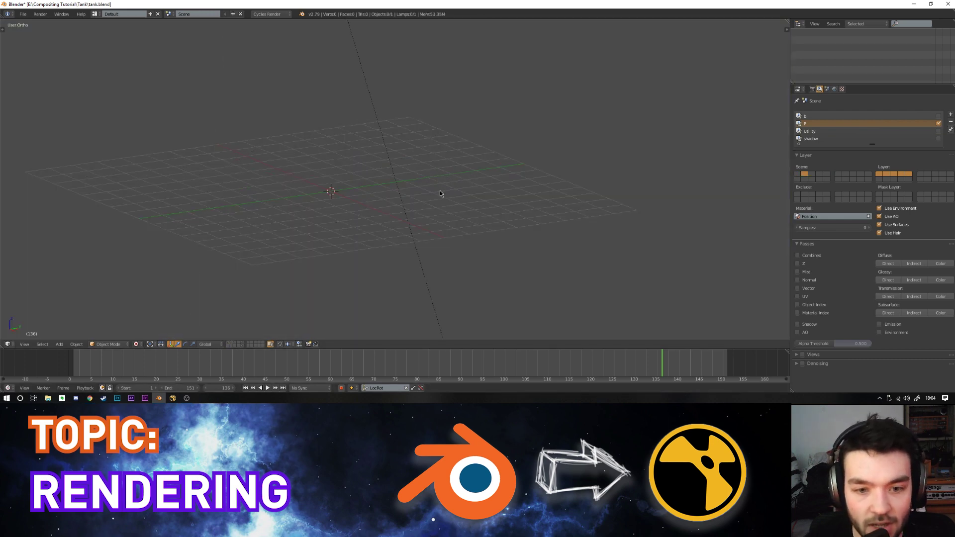
{"action": "scroll", "coordinate": [440, 194], "scroll_direction": "down", "scroll_amount": 3}
{"action": "key", "text": "3"}
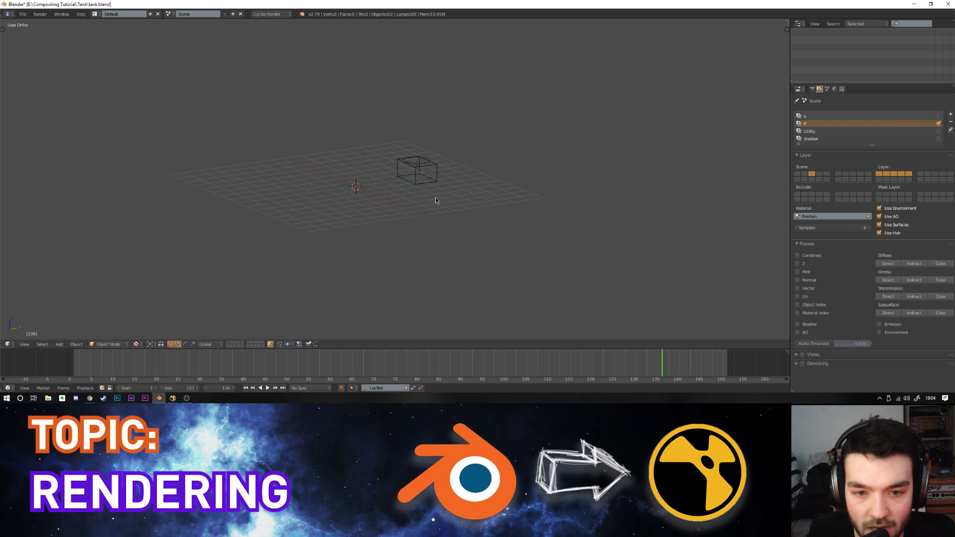
{"action": "key", "text": "5"}
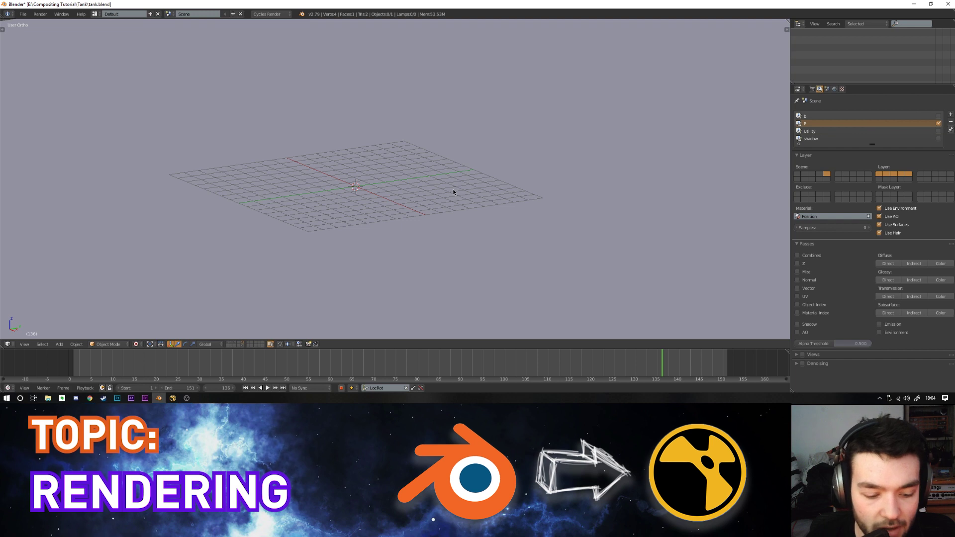
{"action": "left_click", "coordinate": [243, 346]}
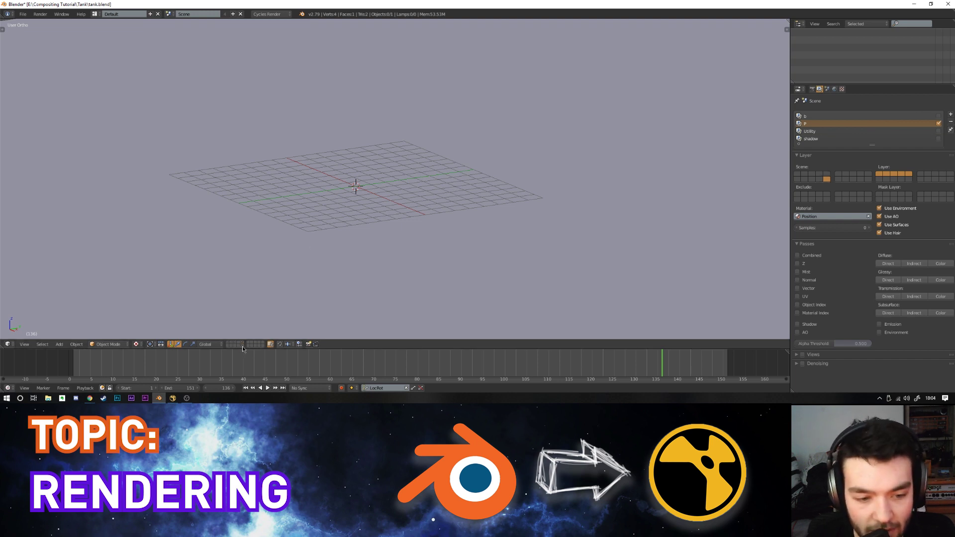
{"action": "scroll", "coordinate": [388, 239], "scroll_direction": "down", "scroll_amount": 3}
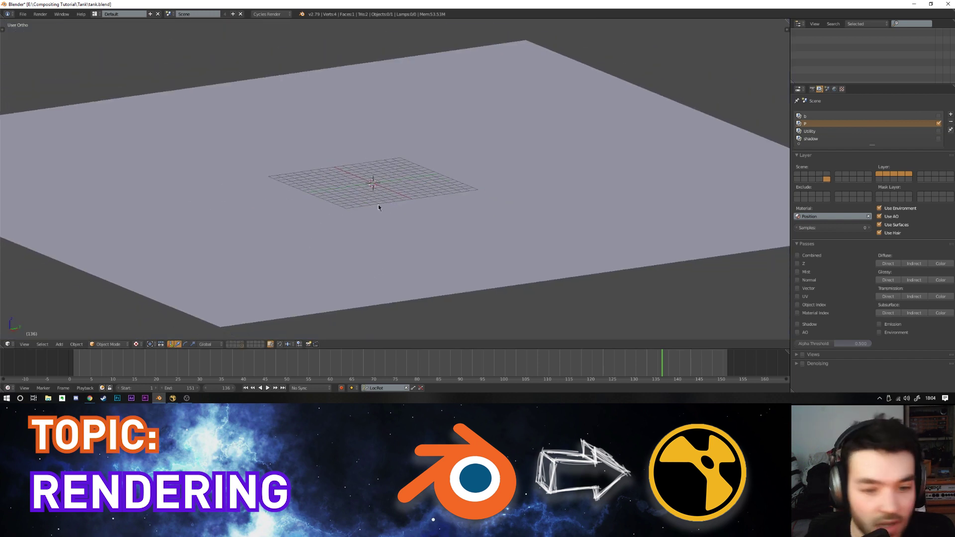
Step: Make scene layers 1 through 5 and layer 15 visible together
{"action": "left_click", "coordinate": [797, 174]}
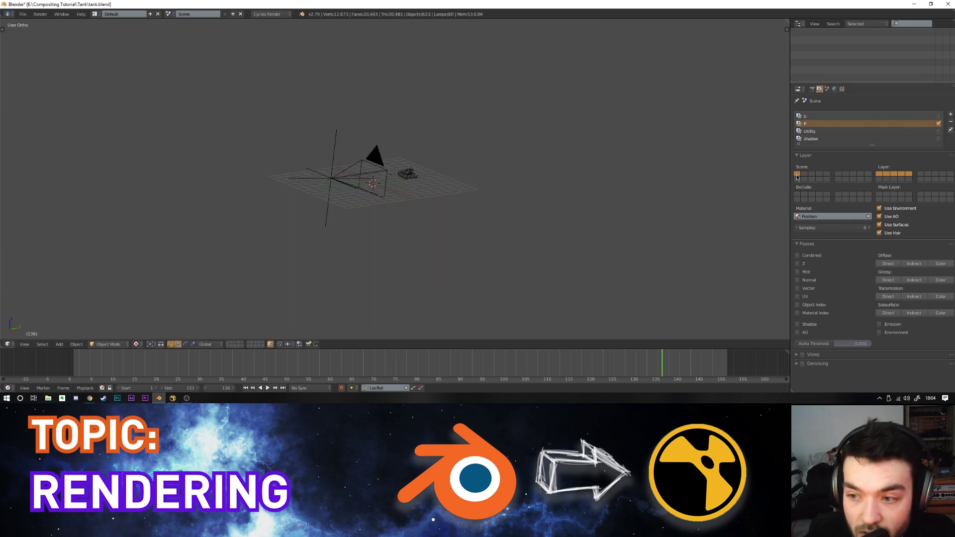
{"action": "left_click", "coordinate": [804, 174], "text": "shift"}
{"action": "left_click", "coordinate": [811, 174], "text": "shift"}
{"action": "left_click", "coordinate": [811, 176], "text": "shift"}
{"action": "left_click", "coordinate": [818, 175], "text": "shift"}
{"action": "left_click", "coordinate": [825, 174], "text": "shift"}
{"action": "left_click", "coordinate": [826, 179], "text": "shift"}
Step: Select the b render layer and enable rendering for the b, P, Utility and shadow layers
{"action": "left_click", "coordinate": [845, 116]}
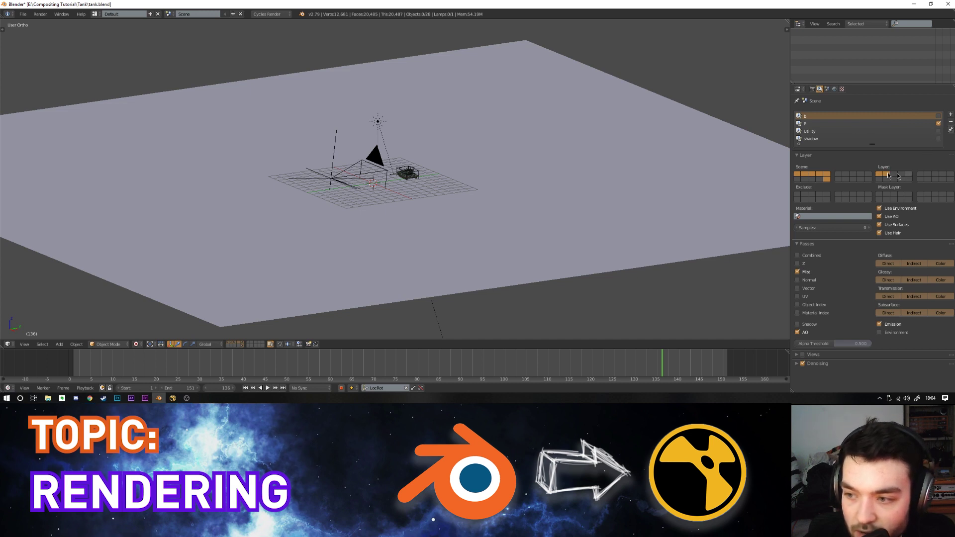
{"action": "left_click_drag", "start_coordinate": [938, 116], "coordinate": [938, 139]}
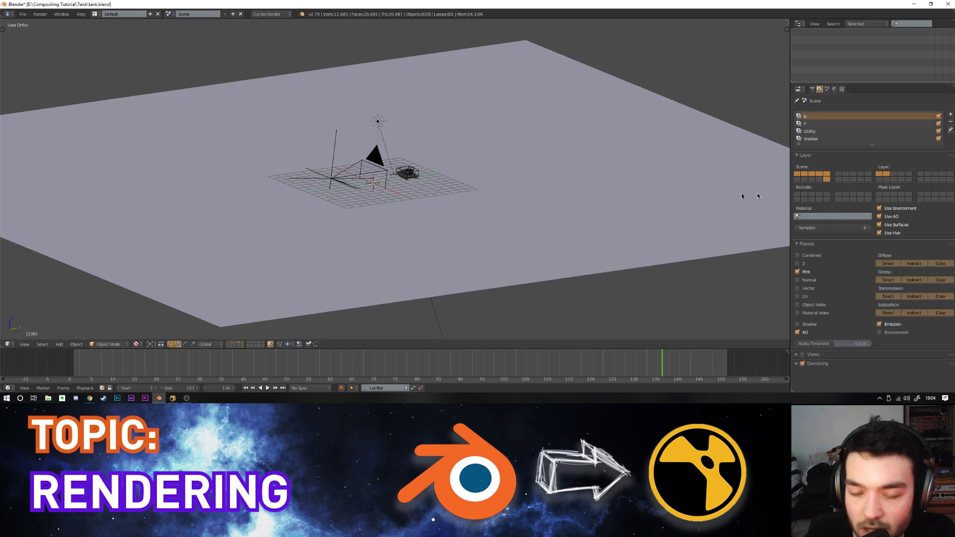
{"action": "scroll", "coordinate": [402, 109], "scroll_direction": "up", "scroll_amount": 1}
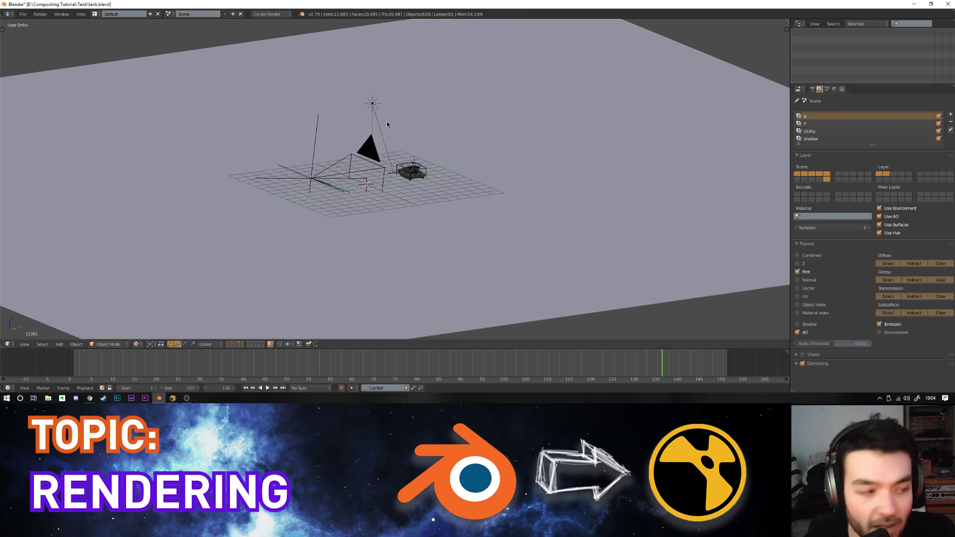
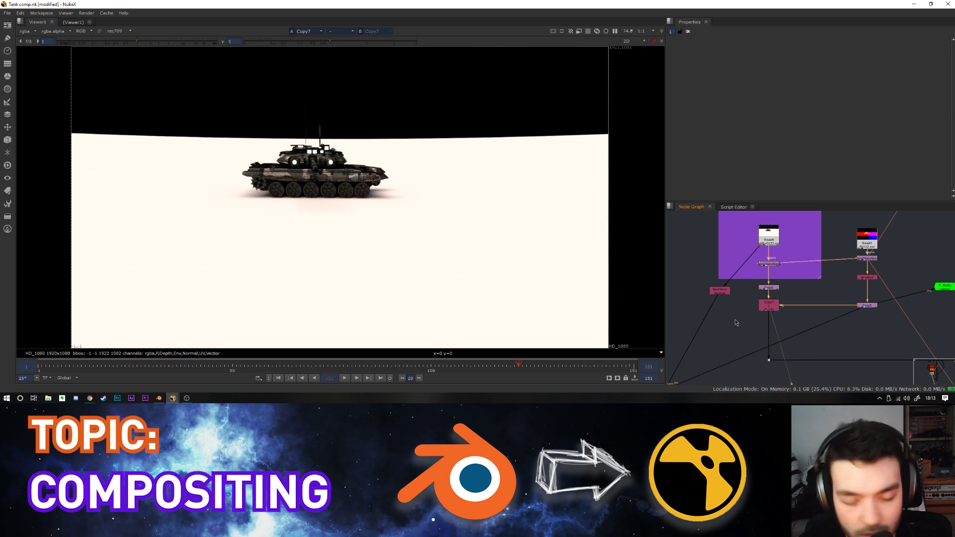
Step: Switch to Nuke, open the Shuffle2 node's properties, and compare its output with the Read4 position pass in the viewer
{"action": "scroll", "coordinate": [845, 296], "scroll_direction": "up", "scroll_amount": 2}
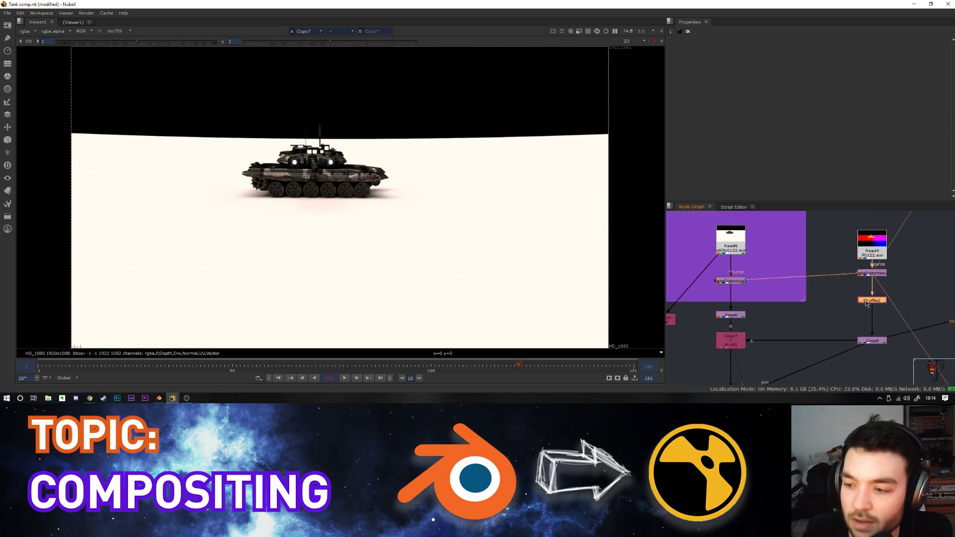
{"action": "left_click", "coordinate": [869, 299]}
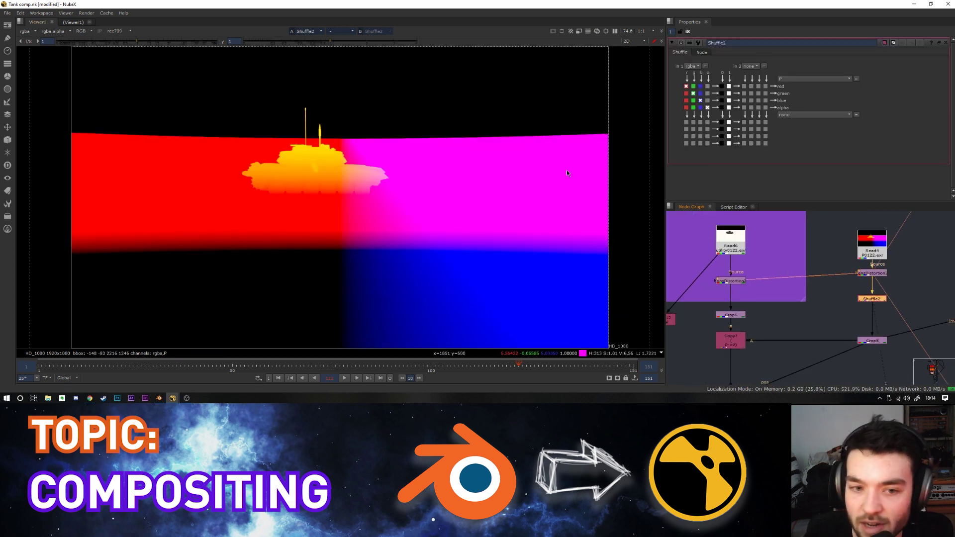
{"action": "left_click", "coordinate": [882, 247]}
{"action": "key", "text": "1"}
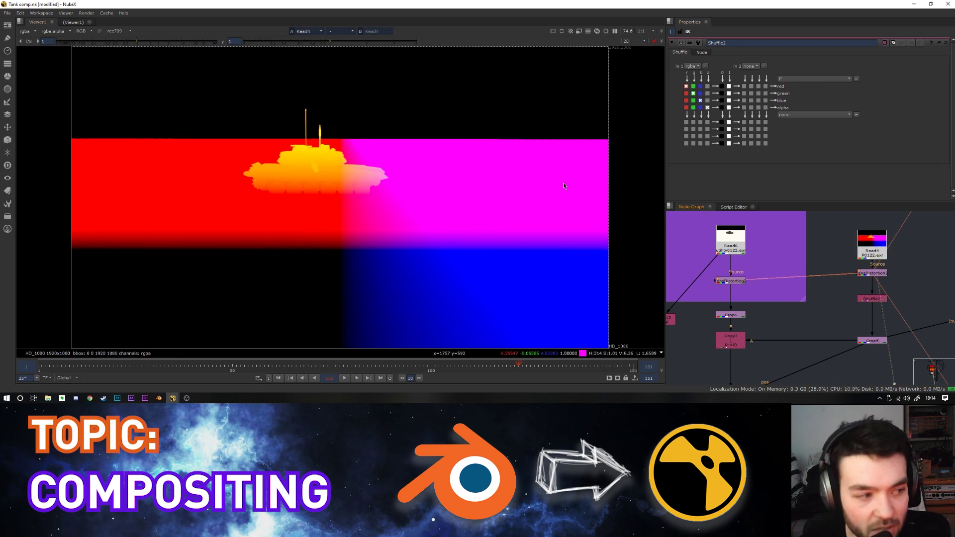
Step: Compare the Read6 utility render with the Shuffle2 position output in the viewer, and inspect the Read4 and Shuffle2 settings
{"action": "left_click", "coordinate": [730, 246]}
{"action": "key", "text": "1"}
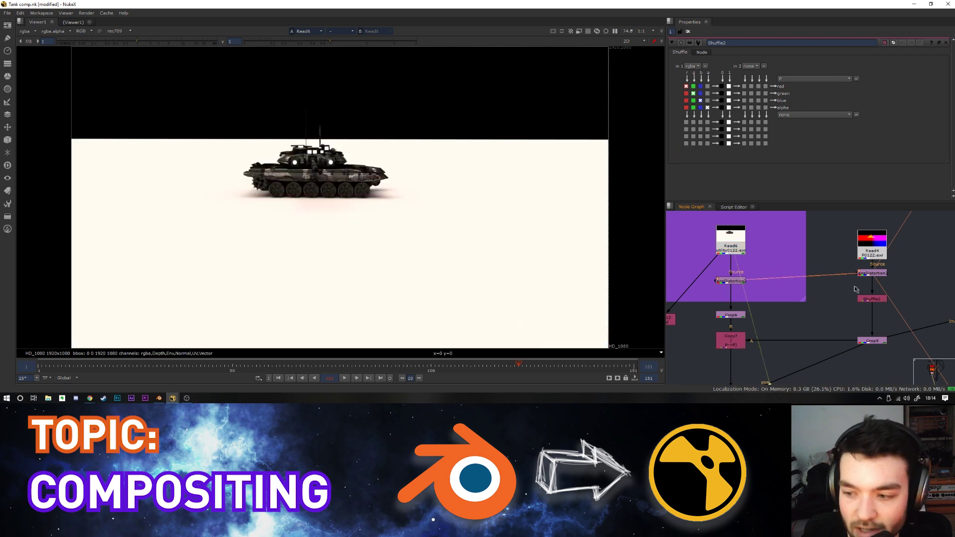
{"action": "left_click", "coordinate": [871, 298]}
{"action": "key", "text": "1"}
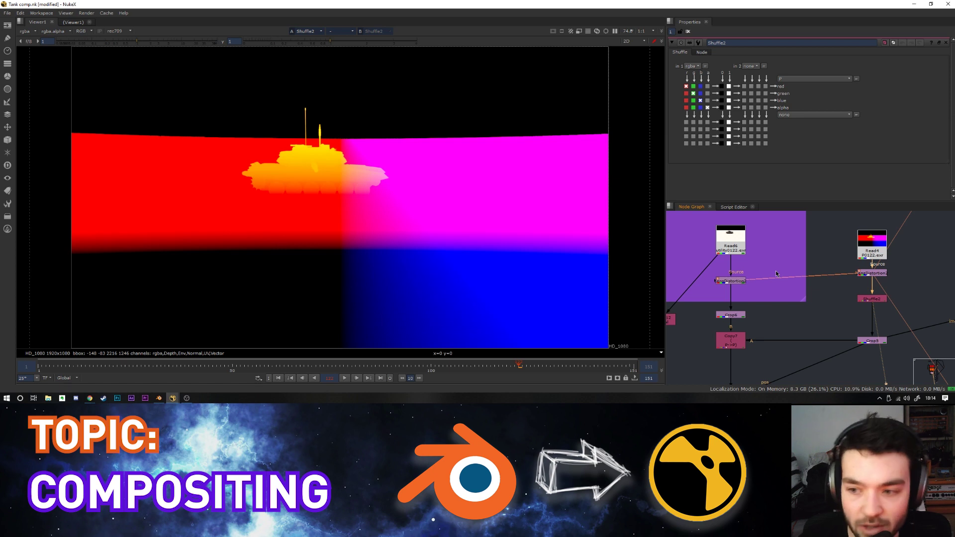
{"action": "double_click", "coordinate": [868, 250]}
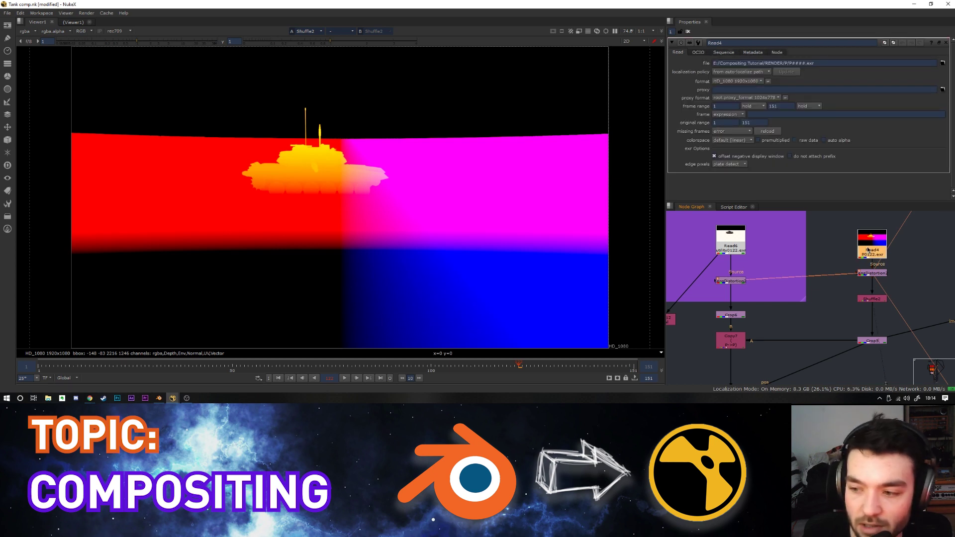
{"action": "double_click", "coordinate": [880, 301]}
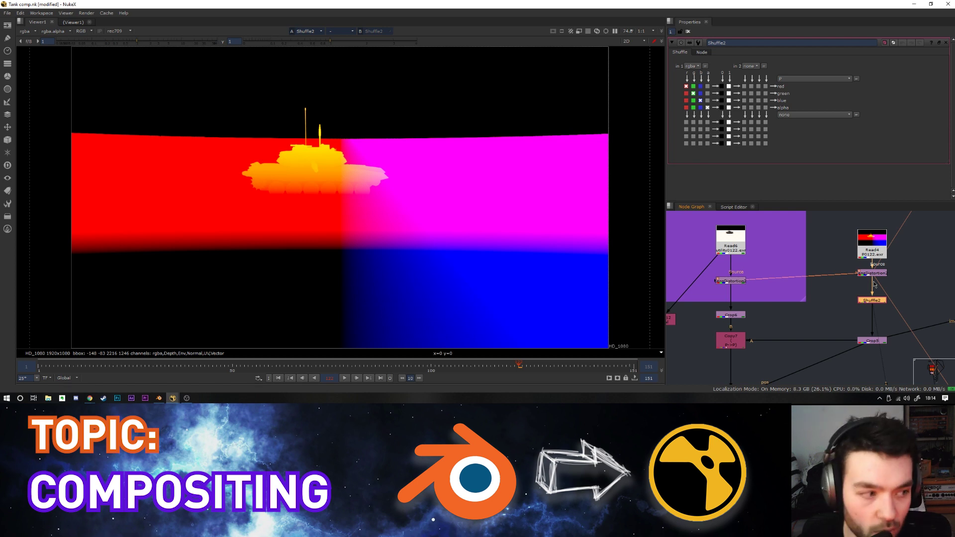
Step: View the Copy7 output, open its properties, and check which layers it carries, including P and Vector
{"action": "middle_click_drag", "start_coordinate": [733, 342], "coordinate": [768, 315]}
{"action": "left_click", "coordinate": [768, 315]}
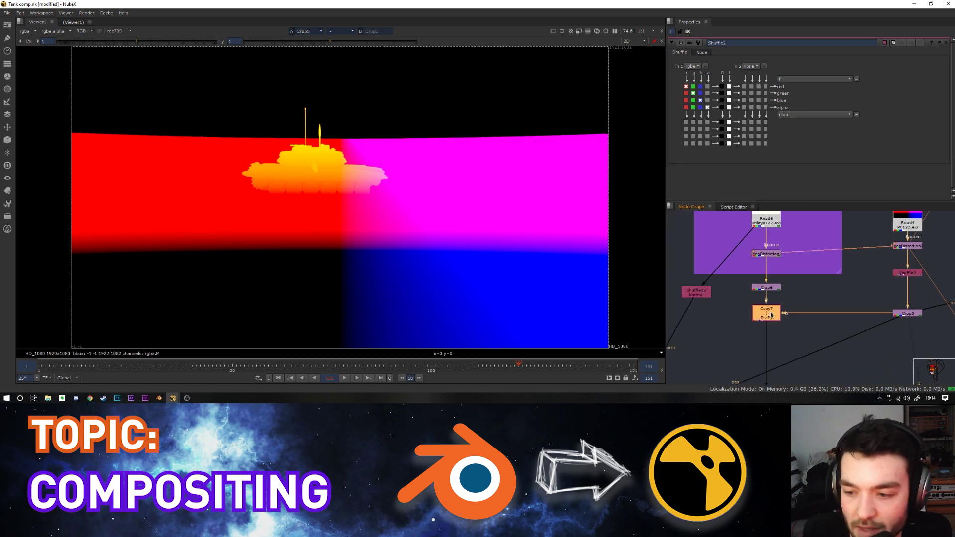
{"action": "key", "text": "1"}
{"action": "double_click", "coordinate": [768, 318]}
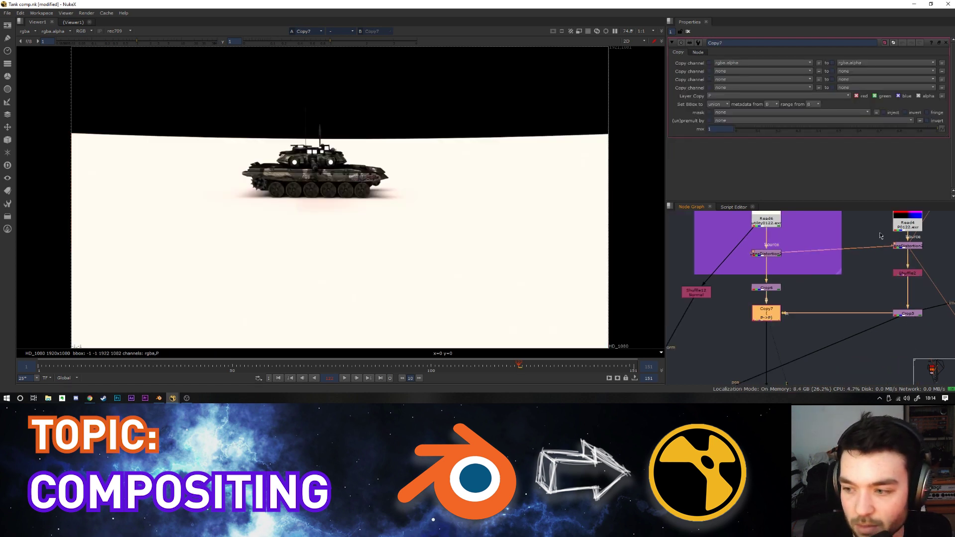
{"action": "middle_click_drag", "start_coordinate": [881, 236], "coordinate": [892, 275]}
{"action": "scroll", "coordinate": [871, 286], "scroll_direction": "down", "scroll_amount": 1}
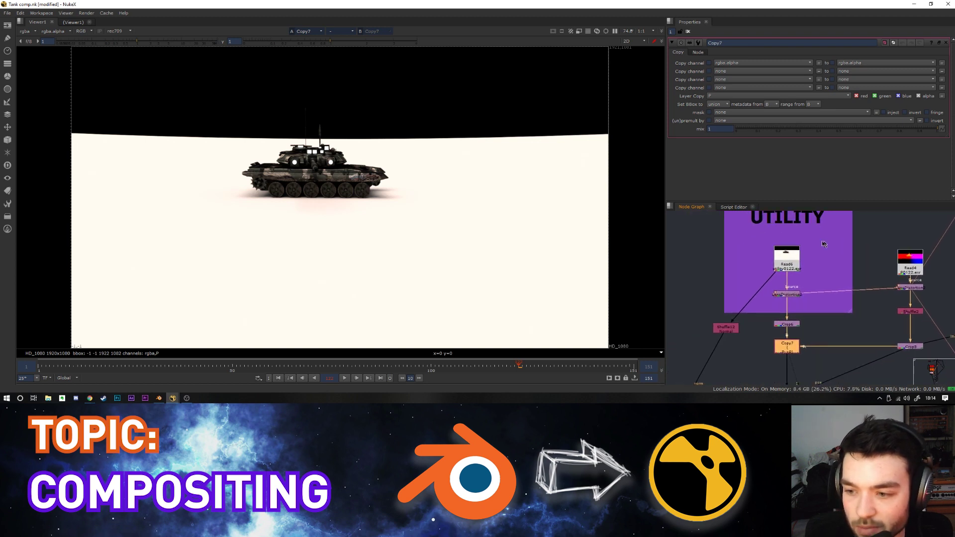
{"action": "key", "text": "alt+q"}
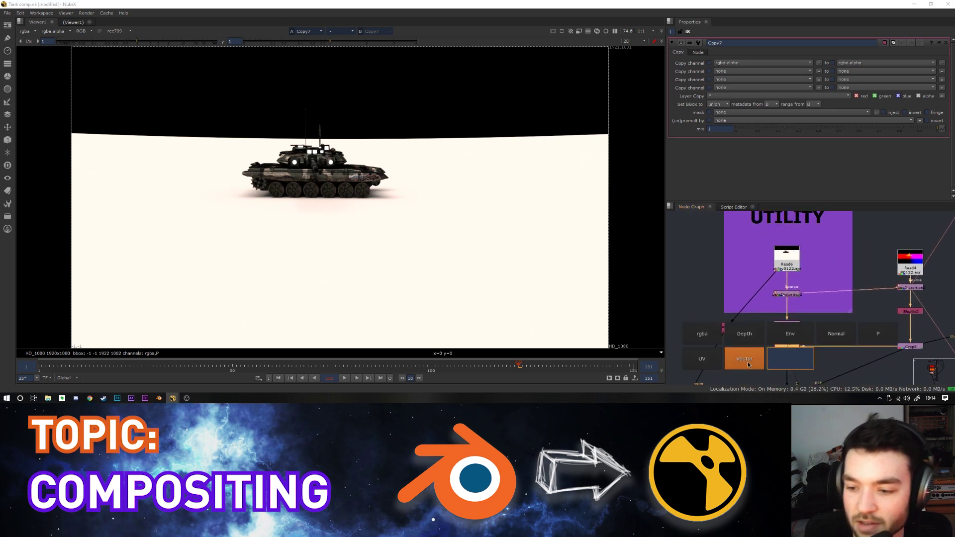
{"action": "left_click_drag", "start_coordinate": [776, 340], "coordinate": [875, 334]}
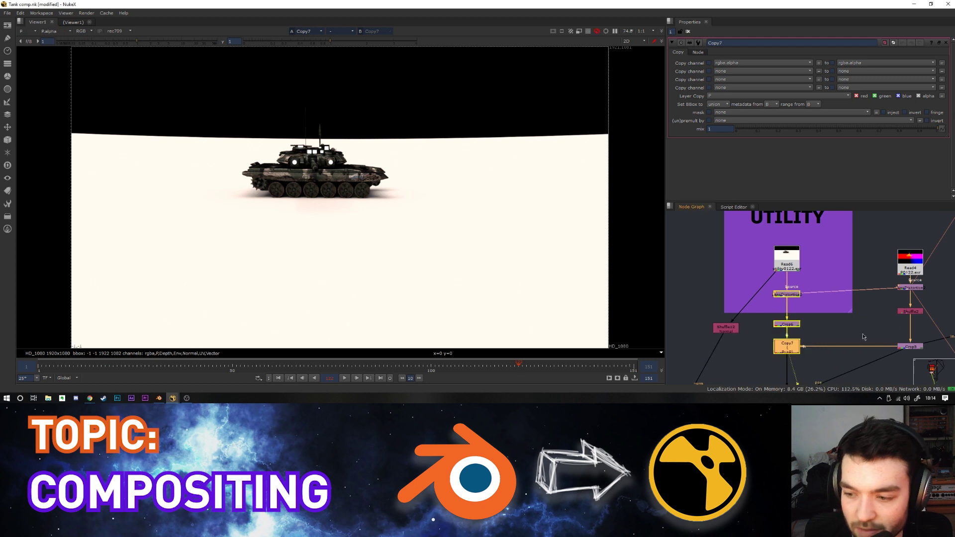
{"action": "key", "text": "alt+q"}
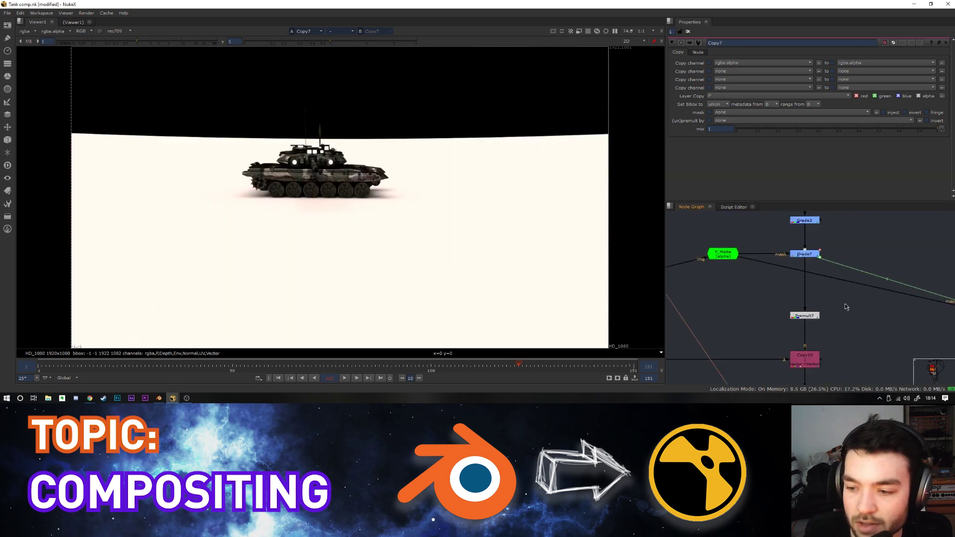
Step: Locate Copy10 below Premult7 in the main tank branch and show its output in the viewer
{"action": "key", "text": "1"}
{"action": "middle_click_drag", "start_coordinate": [817, 336], "coordinate": [803, 283]}
{"action": "key", "text": "2"}
{"action": "scroll", "coordinate": [834, 301], "scroll_direction": "down", "scroll_amount": 6}
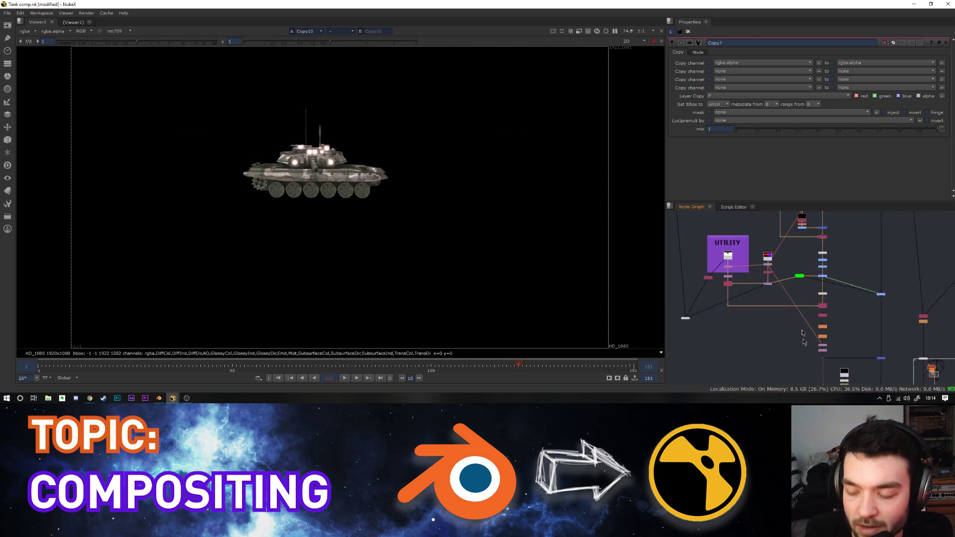
{"action": "middle_click_drag", "start_coordinate": [825, 249], "coordinate": [784, 285]}
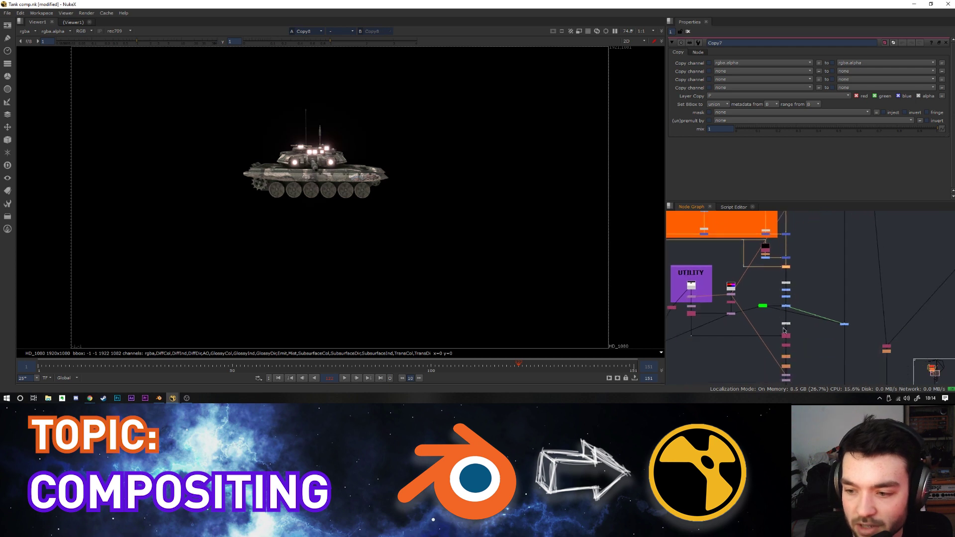
{"action": "scroll", "coordinate": [783, 329], "scroll_direction": "up", "scroll_amount": 4}
{"action": "left_click", "coordinate": [788, 346]}
{"action": "key", "text": "1"}
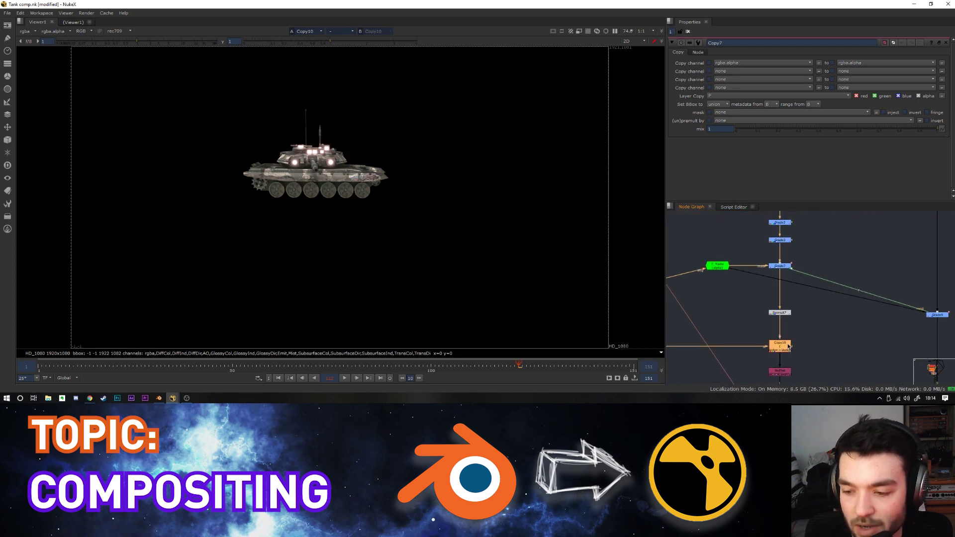
Step: Open Copy10's properties and trace its A input back towards the utility branch to examine the Vector layer copy
{"action": "middle_click_drag", "start_coordinate": [797, 348], "coordinate": [810, 328]}
{"action": "scroll", "coordinate": [813, 317], "scroll_direction": "up", "scroll_amount": 5}
{"action": "double_click", "coordinate": [785, 325]}
{"action": "scroll", "coordinate": [810, 317], "scroll_direction": "down", "scroll_amount": 6}
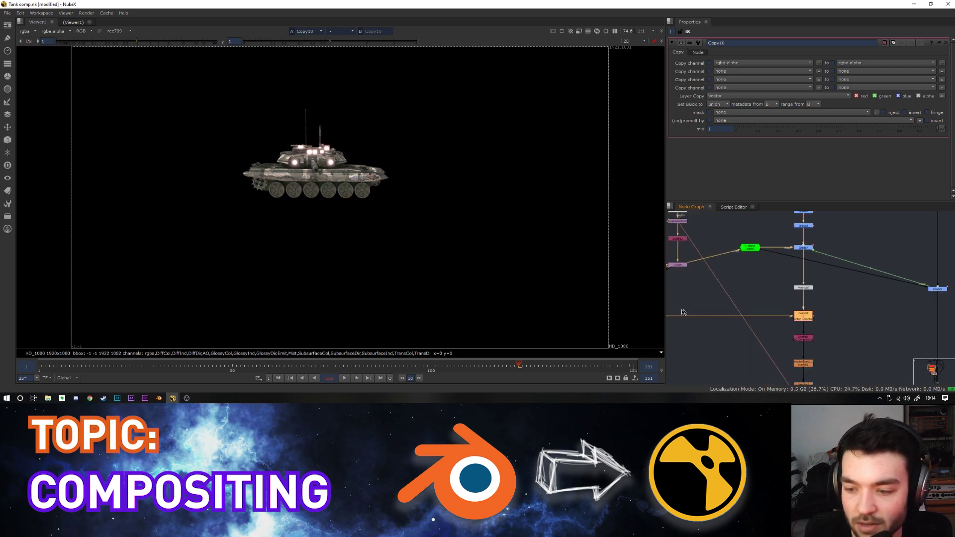
{"action": "middle_click_drag", "start_coordinate": [684, 284], "coordinate": [792, 297]}
{"action": "middle_click_drag", "start_coordinate": [919, 328], "coordinate": [856, 333]}
{"action": "scroll", "coordinate": [856, 336], "scroll_direction": "up", "scroll_amount": 5}
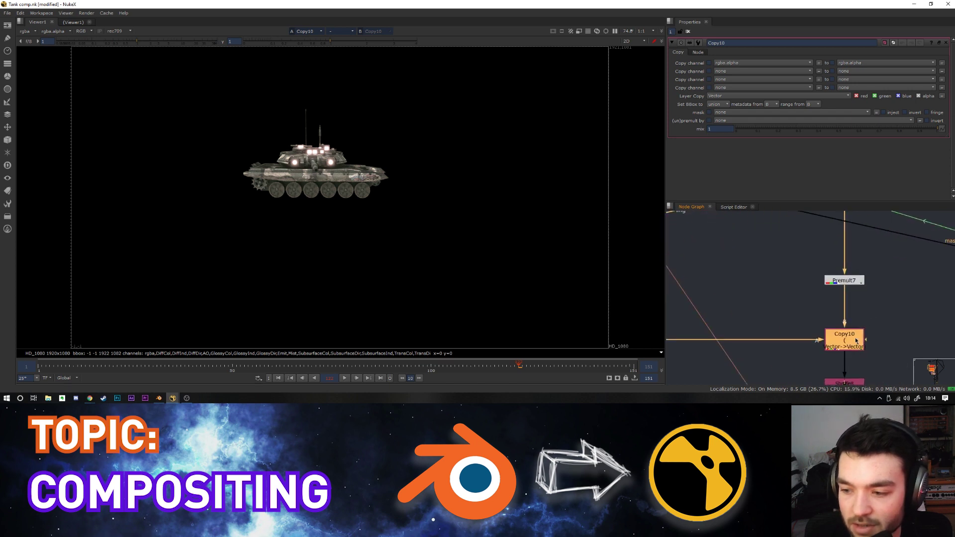
Step: Display the Vector layer of Copy10 in the viewer and examine it on a frame near 50
{"action": "left_click_drag", "start_coordinate": [855, 341], "coordinate": [853, 340]}
{"action": "key", "text": "shift+h"}
{"action": "left_click", "coordinate": [387, 257]}
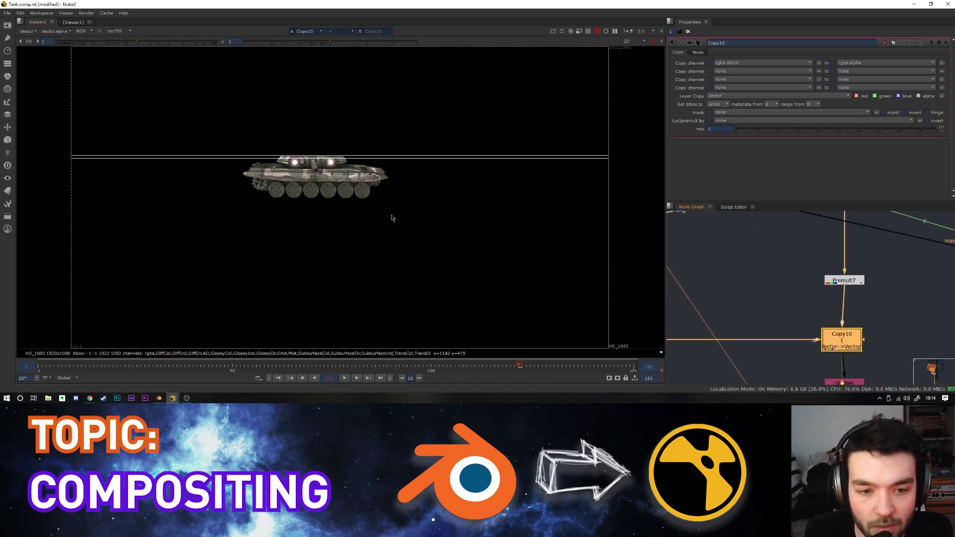
{"action": "key", "text": "Page_Down"}
{"action": "left_click", "coordinate": [209, 366]}
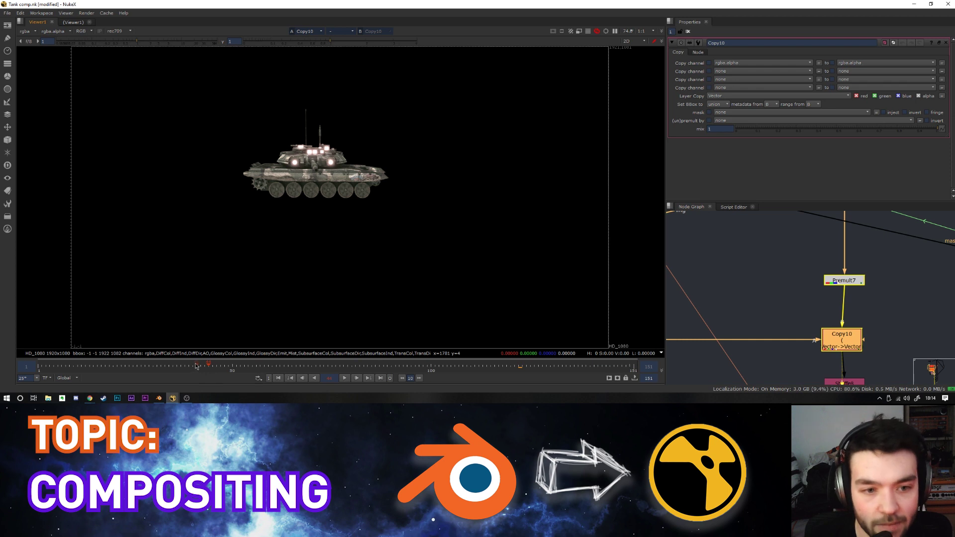
{"action": "key", "text": "alt+q"}
{"action": "left_click", "coordinate": [287, 261]}
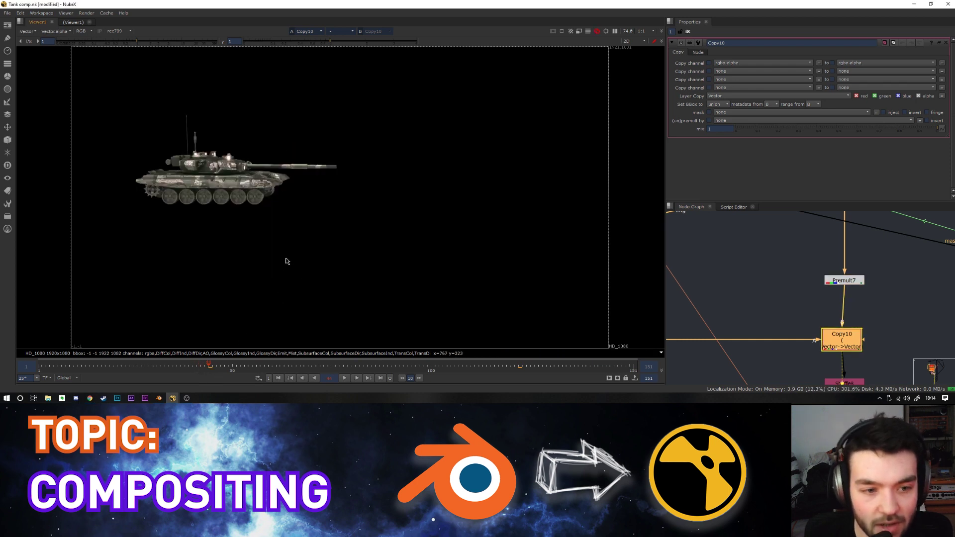
{"action": "left_click", "coordinate": [228, 369]}
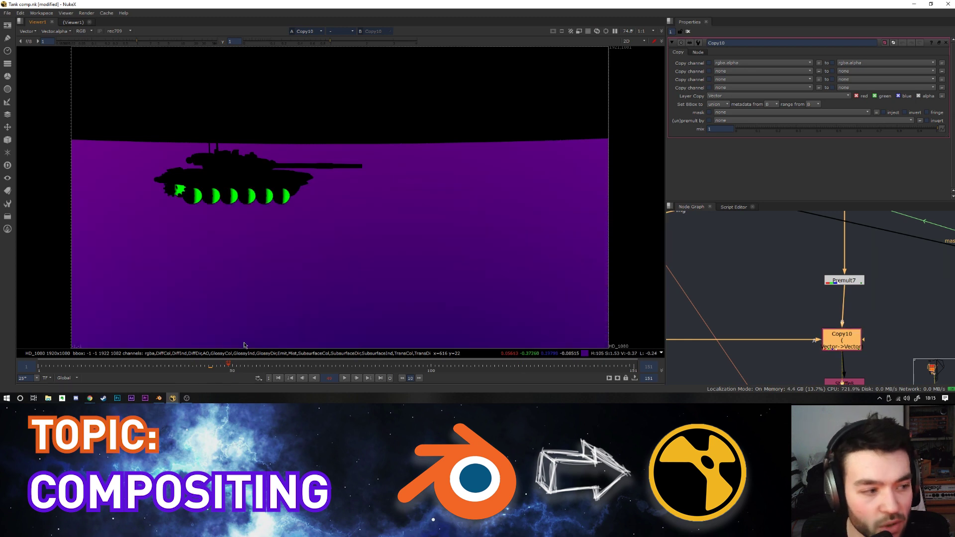
Step: View the VectorBlur2_1 result and compare the tank's motion blur with the vector Shuffle8 node disabled and enabled
{"action": "left_click_drag", "start_coordinate": [852, 338], "coordinate": [854, 338]}
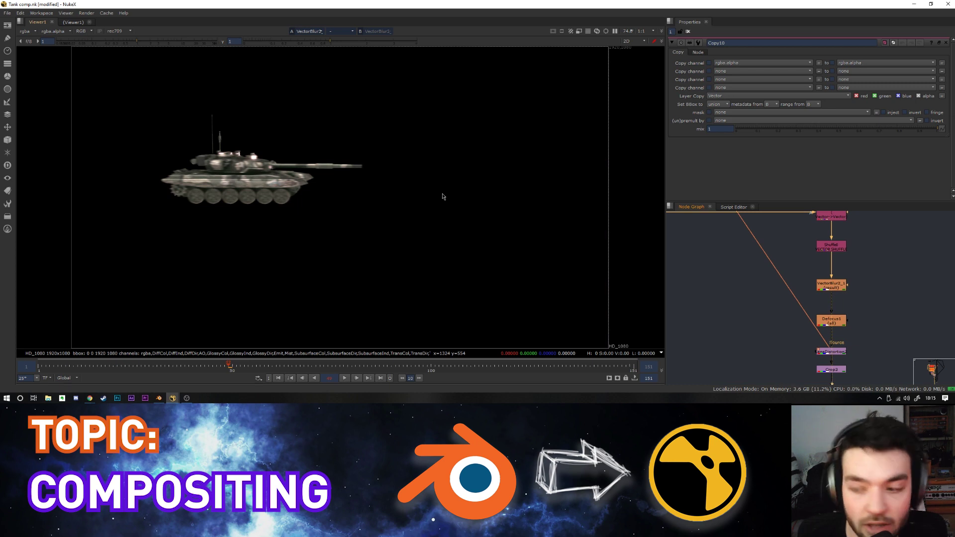
{"action": "middle_click_drag", "start_coordinate": [870, 281], "coordinate": [860, 270]}
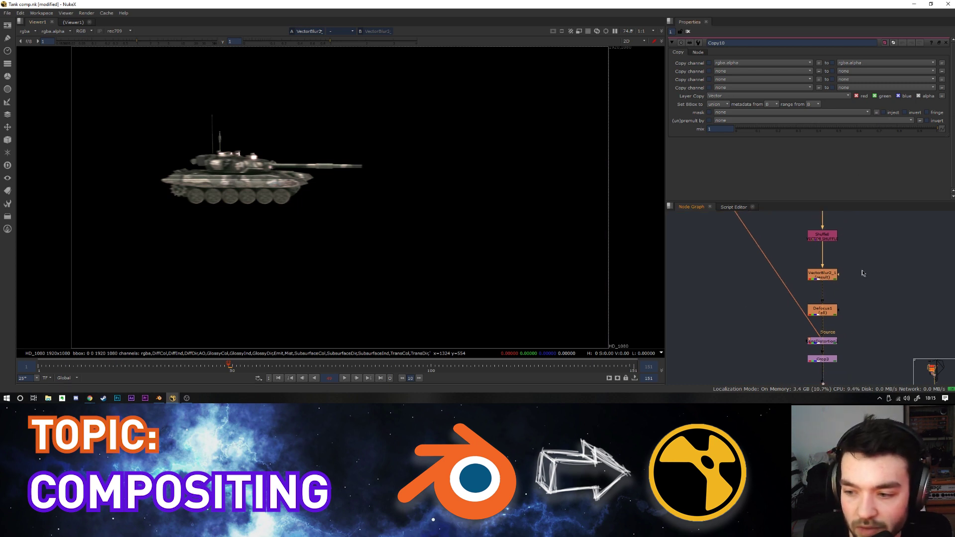
{"action": "left_click_drag", "start_coordinate": [859, 264], "coordinate": [774, 287]}
{"action": "middle_click_drag", "start_coordinate": [818, 275], "coordinate": [797, 326]}
{"action": "left_click_drag", "start_coordinate": [839, 272], "coordinate": [768, 302]}
{"action": "key", "text": "d"}
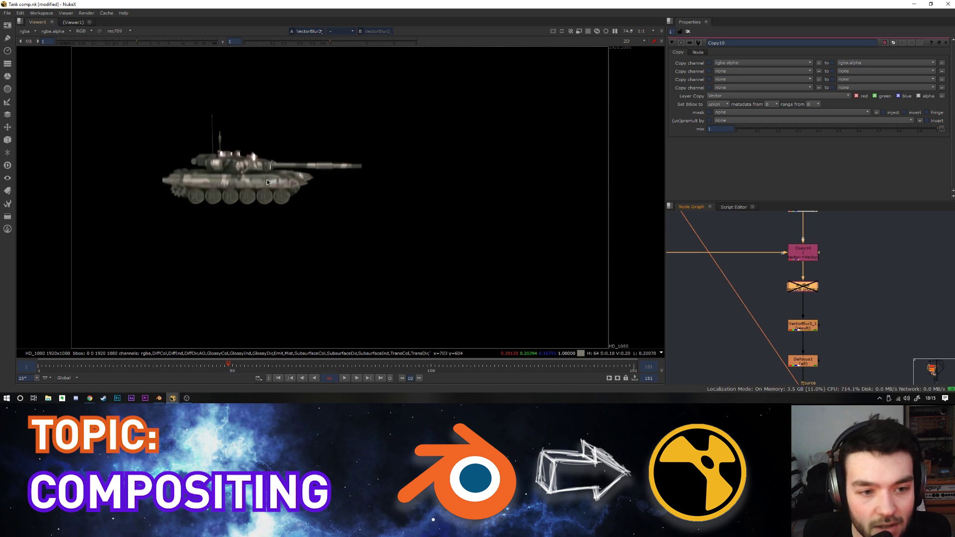
{"action": "scroll", "coordinate": [291, 186], "scroll_direction": "up", "scroll_amount": 5}
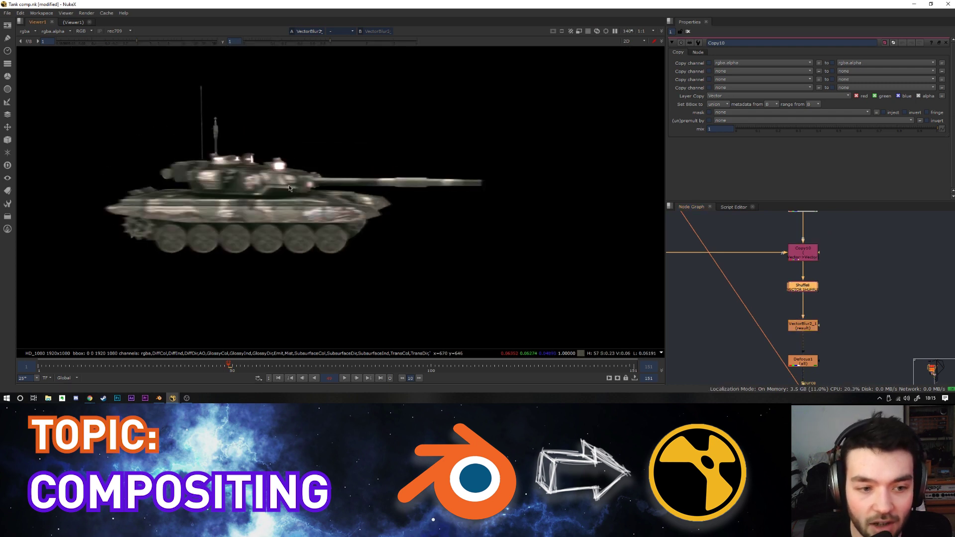
{"action": "key", "text": "d"}
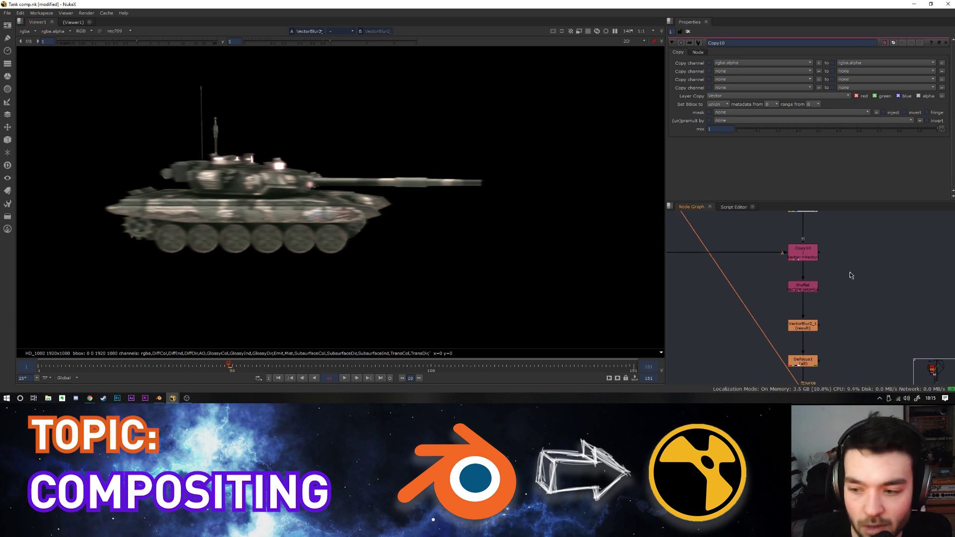
Step: Try straight red-to-red and green-to-green routing in Shuffle8's Vector layer, and restore alpha-to-red and red-to-green
{"action": "double_click", "coordinate": [801, 289]}
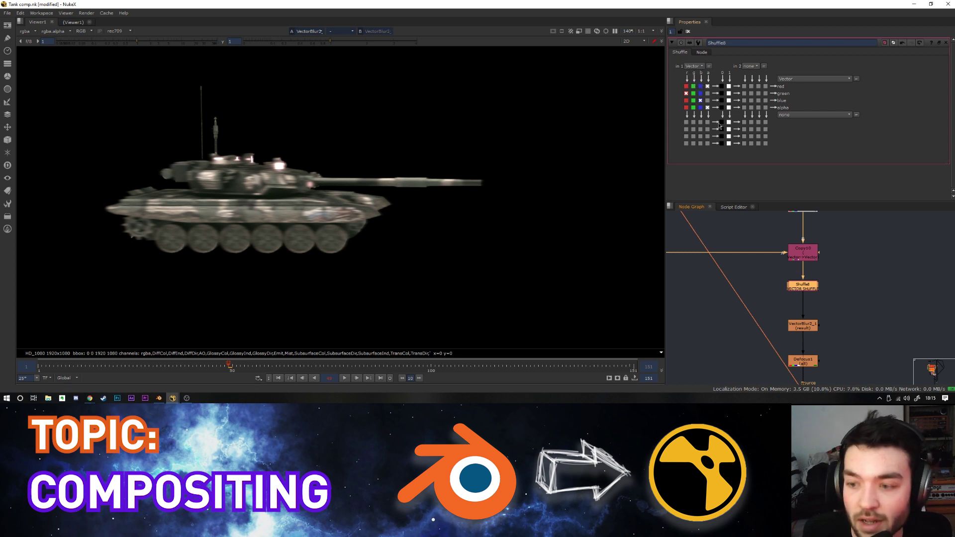
{"action": "left_click", "coordinate": [763, 239]}
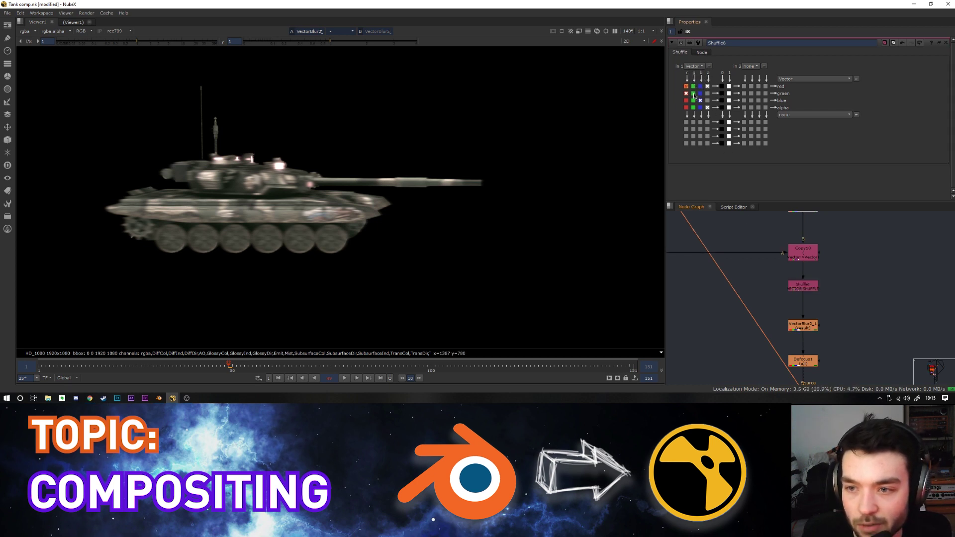
{"action": "left_click", "coordinate": [693, 94]}
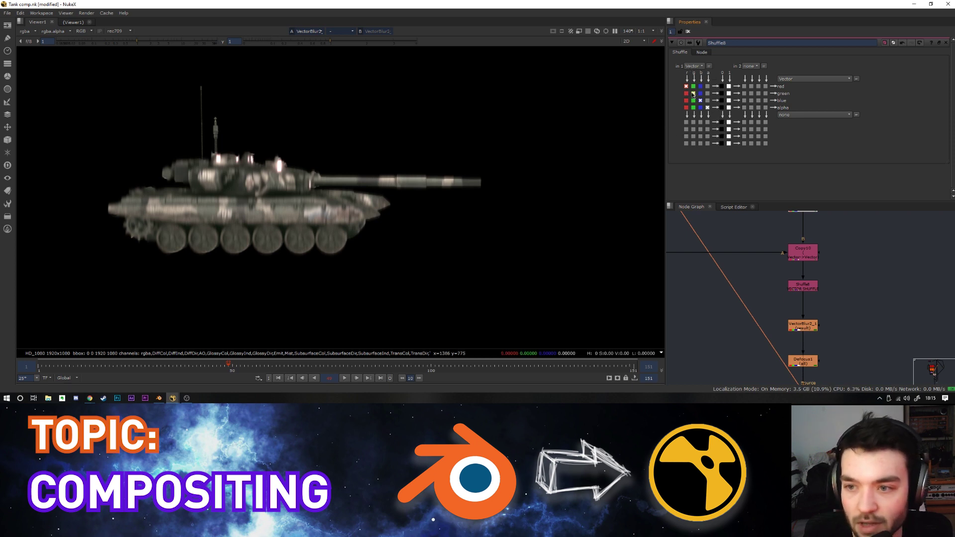
{"action": "left_click", "coordinate": [707, 86]}
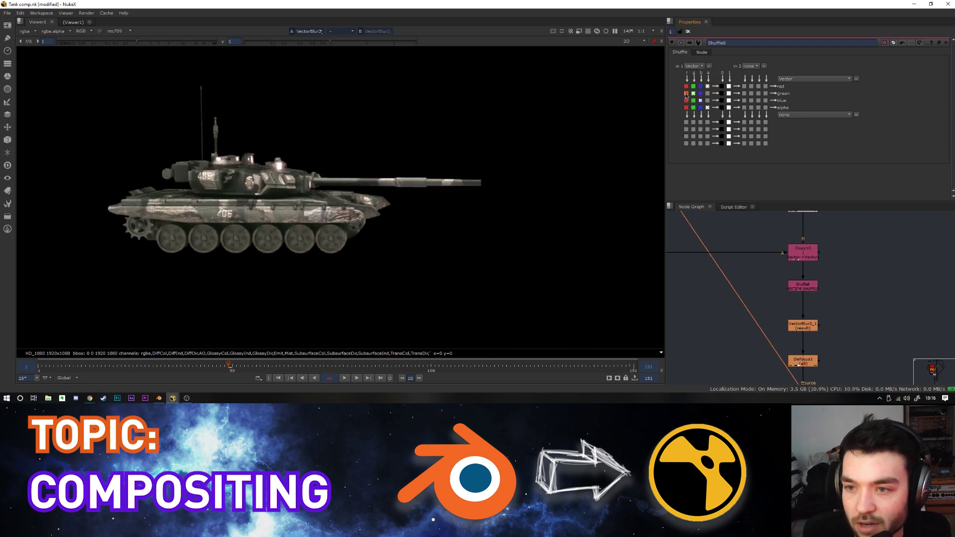
{"action": "left_click", "coordinate": [686, 93]}
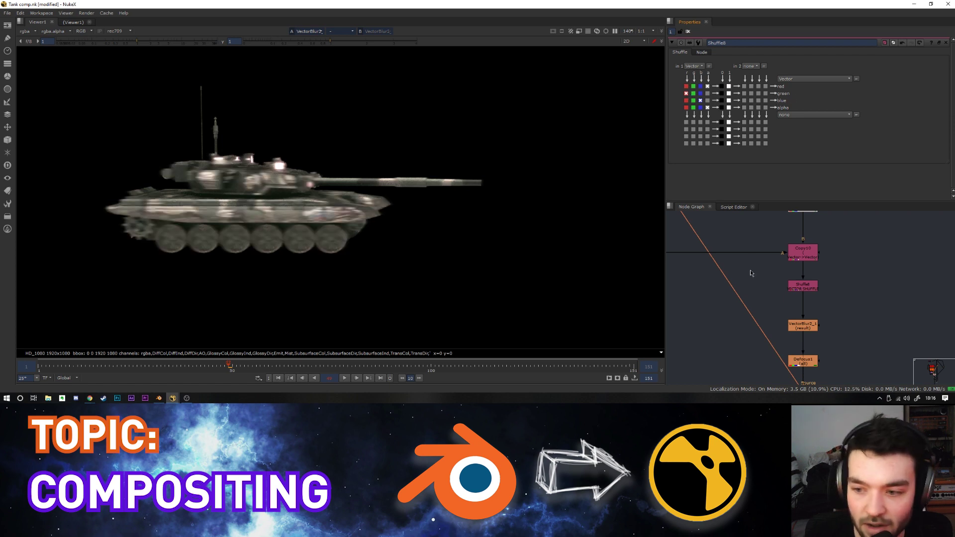
{"action": "left_click", "coordinate": [810, 286]}
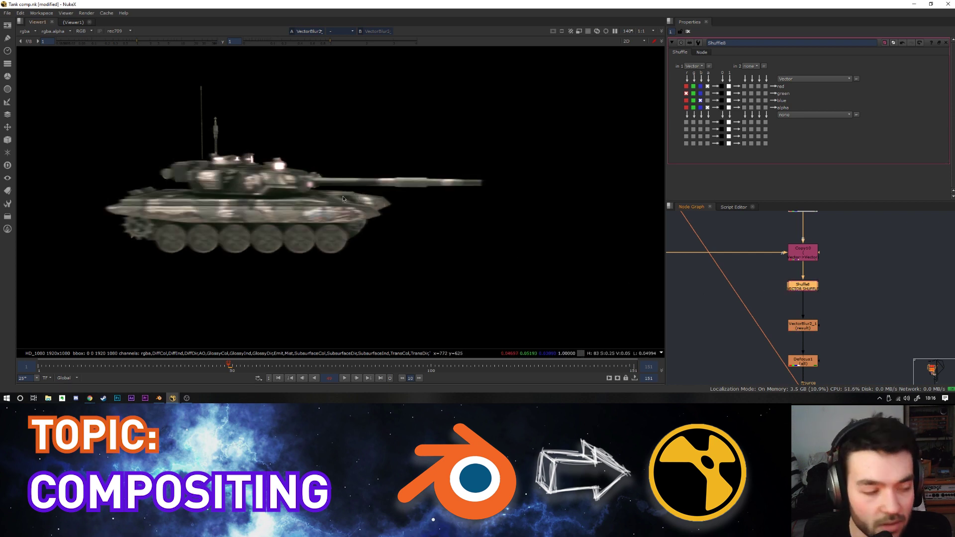
{"action": "left_click", "coordinate": [754, 282]}
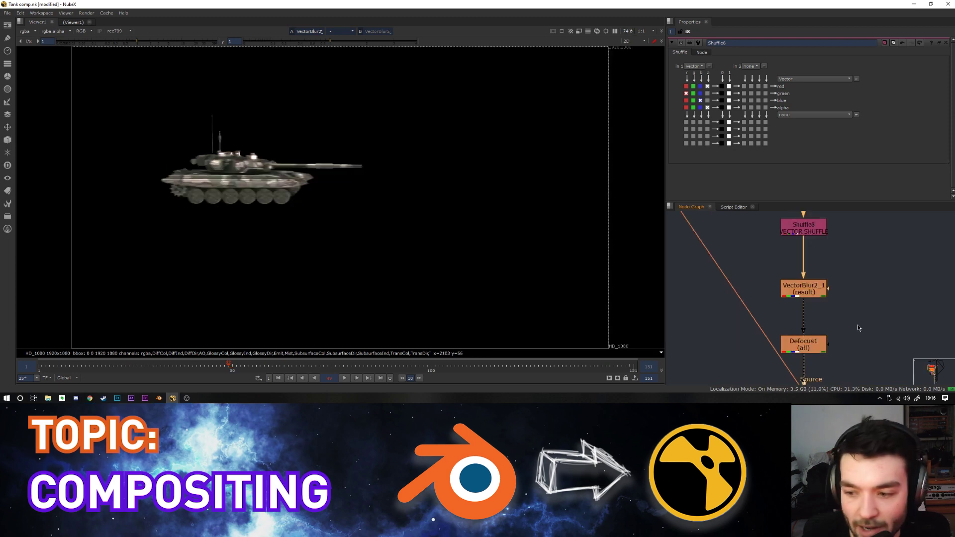
Step: View the Defocus1 output and the Merge14 composite of the tank over the street plate
{"action": "left_click", "coordinate": [807, 343]}
{"action": "key", "text": "1"}
{"action": "scroll", "coordinate": [917, 322], "scroll_direction": "down", "scroll_amount": 6}
{"action": "middle_click_drag", "start_coordinate": [942, 355], "coordinate": [755, 267]}
{"action": "scroll", "coordinate": [709, 250], "scroll_direction": "up", "scroll_amount": 3}
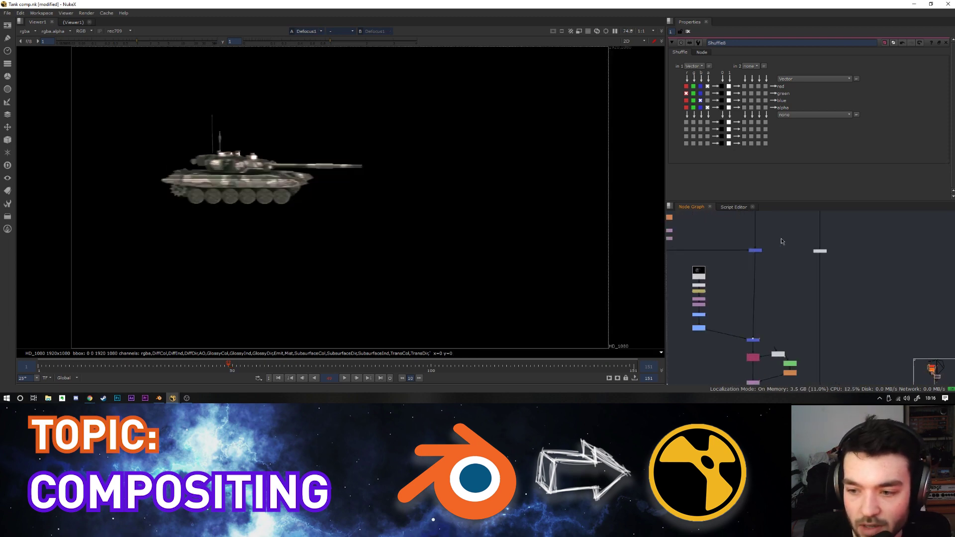
{"action": "left_click", "coordinate": [755, 250]}
{"action": "key", "text": "1"}
Step: Disable VectorBlur2_1 and Defocus1, and inspect the tank up close in the composite on a frame past 100
{"action": "middle_click_drag", "start_coordinate": [689, 286], "coordinate": [779, 366]}
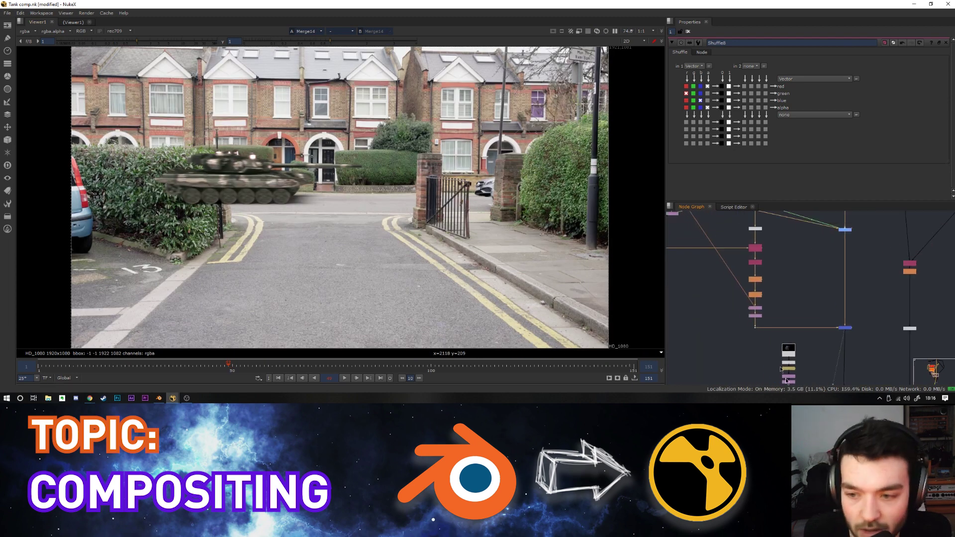
{"action": "scroll", "coordinate": [762, 291], "scroll_direction": "up", "scroll_amount": 3}
{"action": "left_click_drag", "start_coordinate": [797, 258], "coordinate": [736, 297]}
{"action": "key", "text": "d"}
{"action": "left_click", "coordinate": [479, 366]}
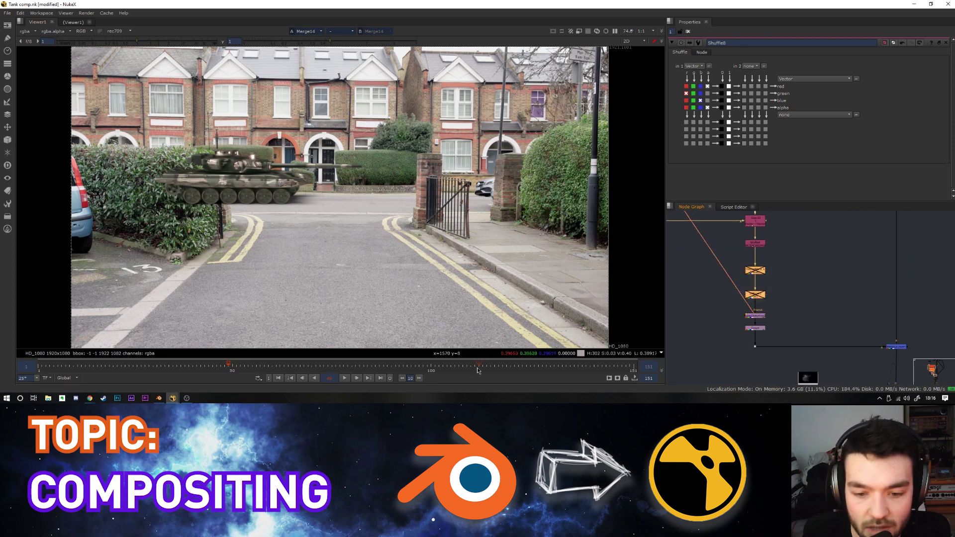
{"action": "scroll", "coordinate": [351, 153], "scroll_direction": "up", "scroll_amount": 5}
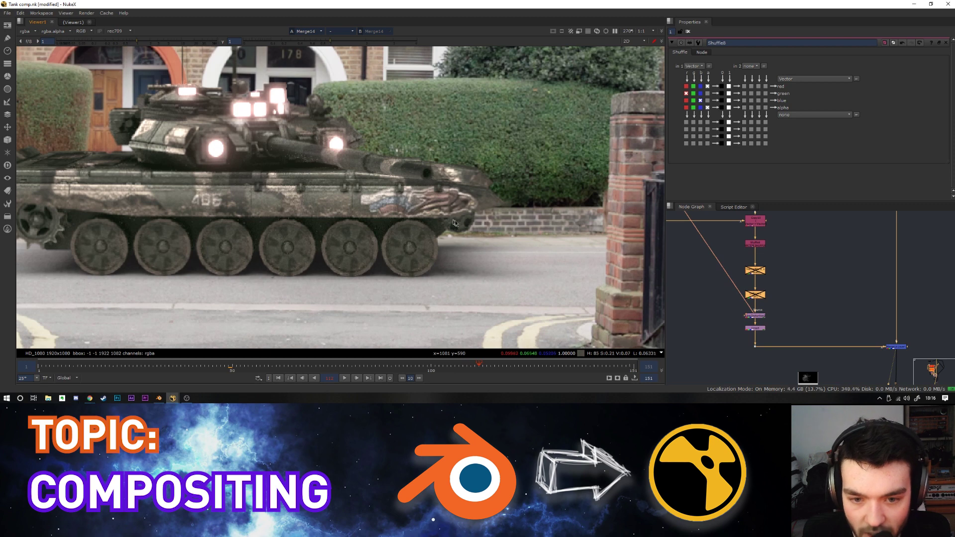
Step: Re-enable Defocus1 and inspect the rear of the tank against the street plate
{"action": "middle_click_drag", "start_coordinate": [68, 185], "coordinate": [209, 208]}
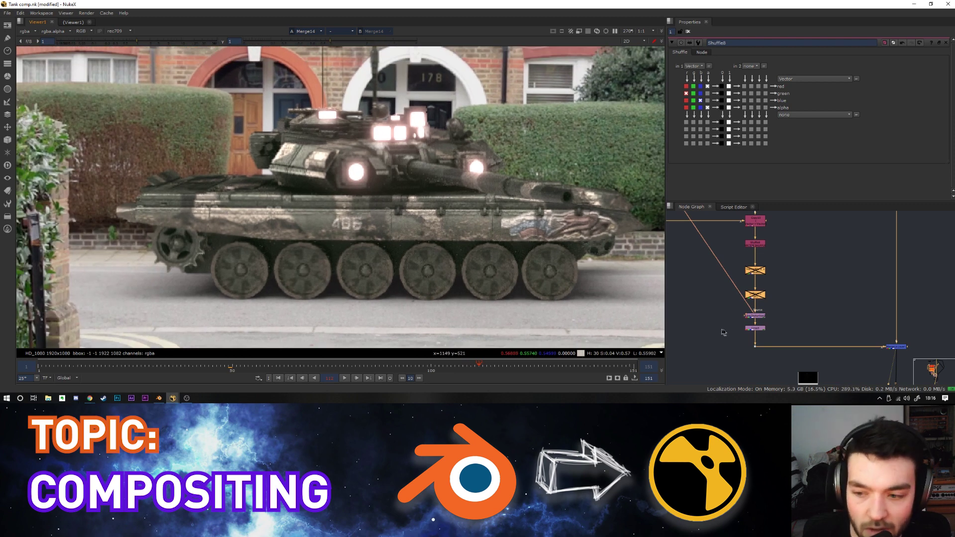
{"action": "left_click", "coordinate": [761, 298]}
{"action": "key", "text": "d"}
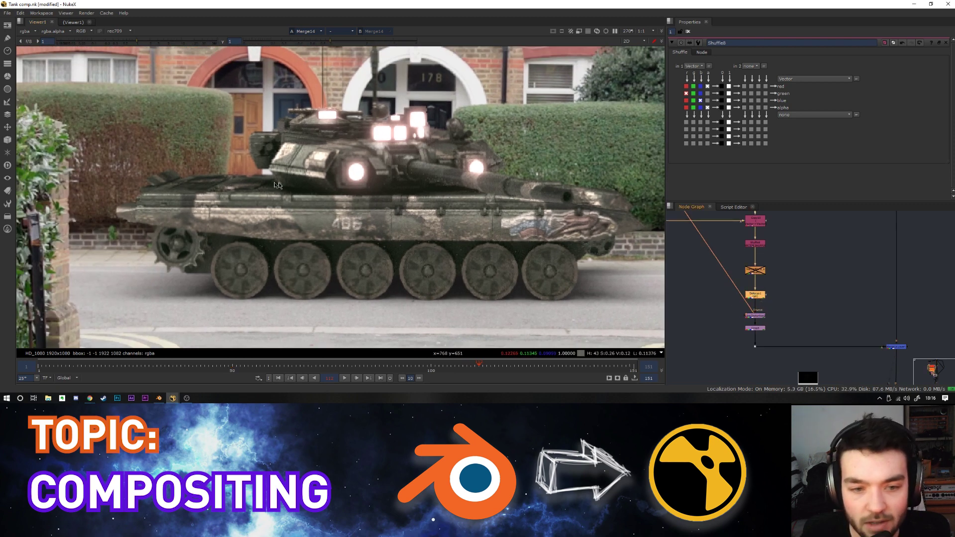
{"action": "scroll", "coordinate": [236, 182], "scroll_direction": "up", "scroll_amount": 5}
{"action": "middle_click_drag", "start_coordinate": [236, 182], "coordinate": [467, 159]}
{"action": "scroll", "coordinate": [448, 155], "scroll_direction": "down", "scroll_amount": 4}
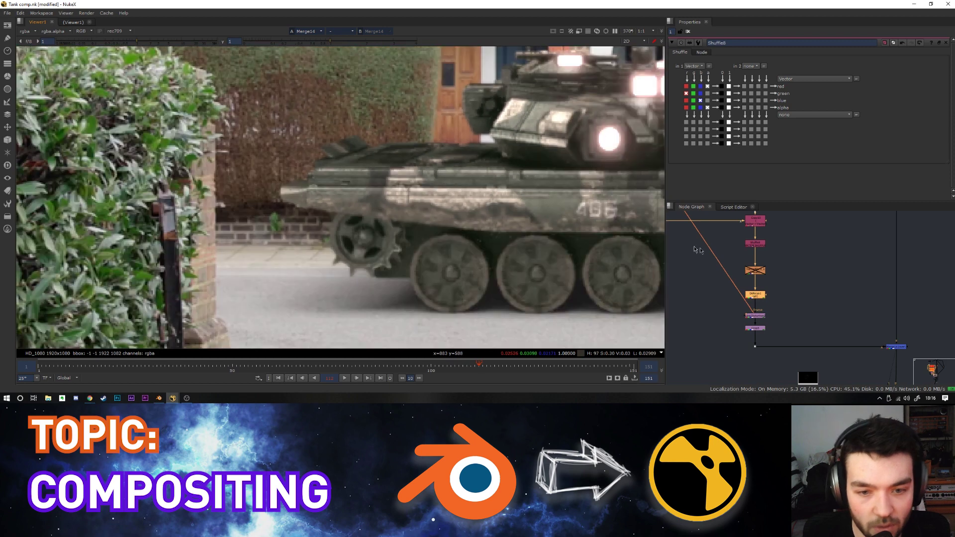
Step: Open Defocus1's properties and compare the composite with the defocus disabled and enabled
{"action": "double_click", "coordinate": [759, 295]}
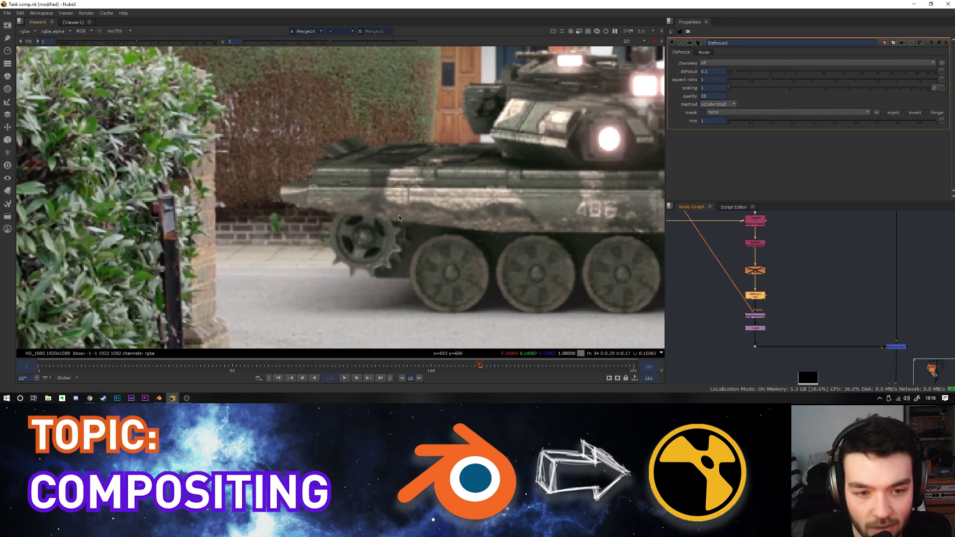
{"action": "key", "text": "d"}
{"action": "key", "text": "d"}
{"action": "key", "text": "d"}
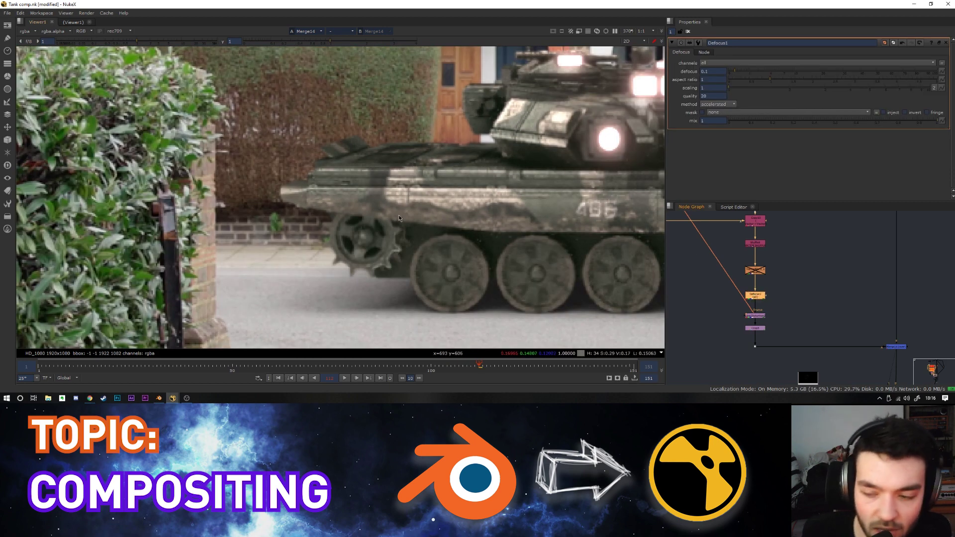
{"action": "left_click_drag", "start_coordinate": [759, 295], "coordinate": [759, 291]}
{"action": "left_click", "coordinate": [780, 284]}
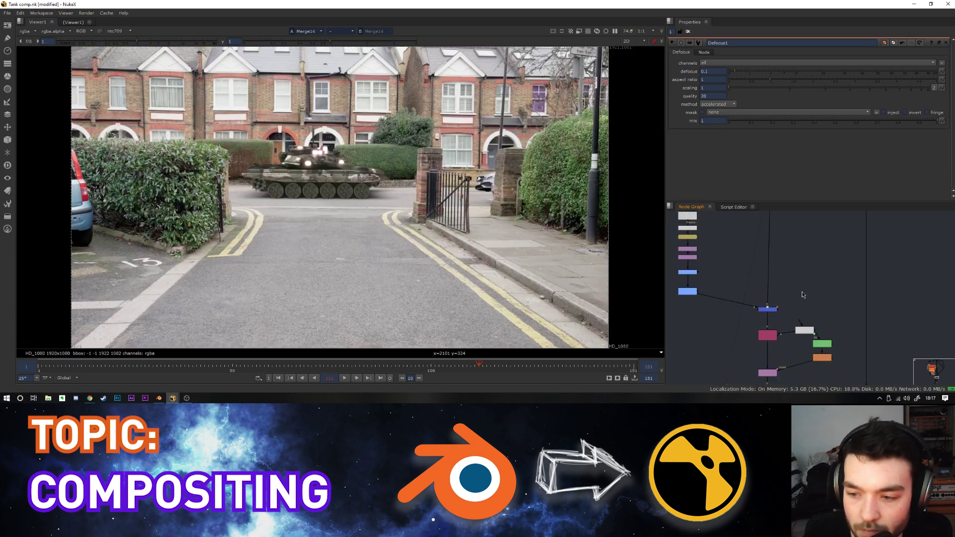
Step: Go to frame 142 and view the Merge10 composite of the tank firing
{"action": "middle_click_drag", "start_coordinate": [802, 292], "coordinate": [776, 303], "text": "alt"}
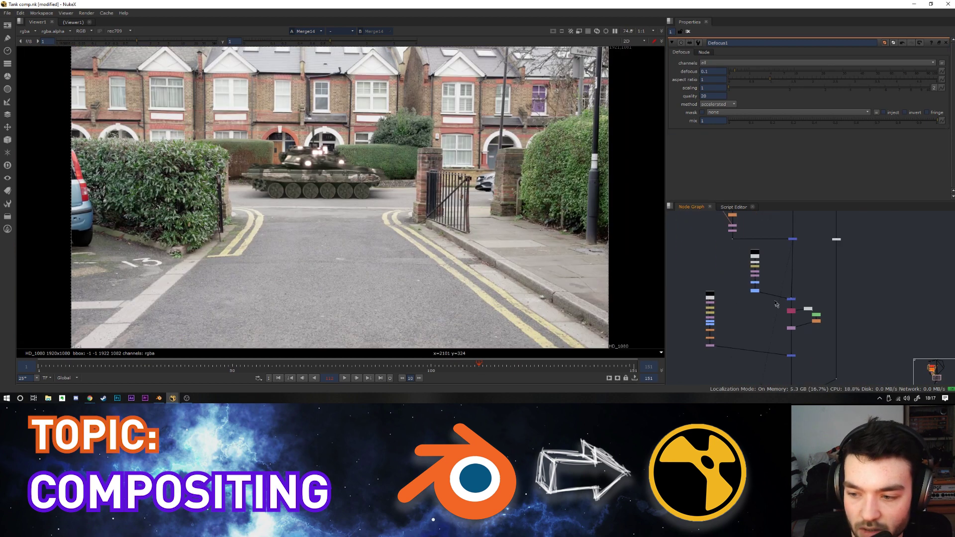
{"action": "left_click", "coordinate": [597, 366]}
{"action": "middle_click_drag", "start_coordinate": [802, 357], "coordinate": [819, 335], "text": "alt"}
{"action": "left_click_drag", "start_coordinate": [818, 335], "coordinate": [766, 369]}
{"action": "key", "text": "1"}
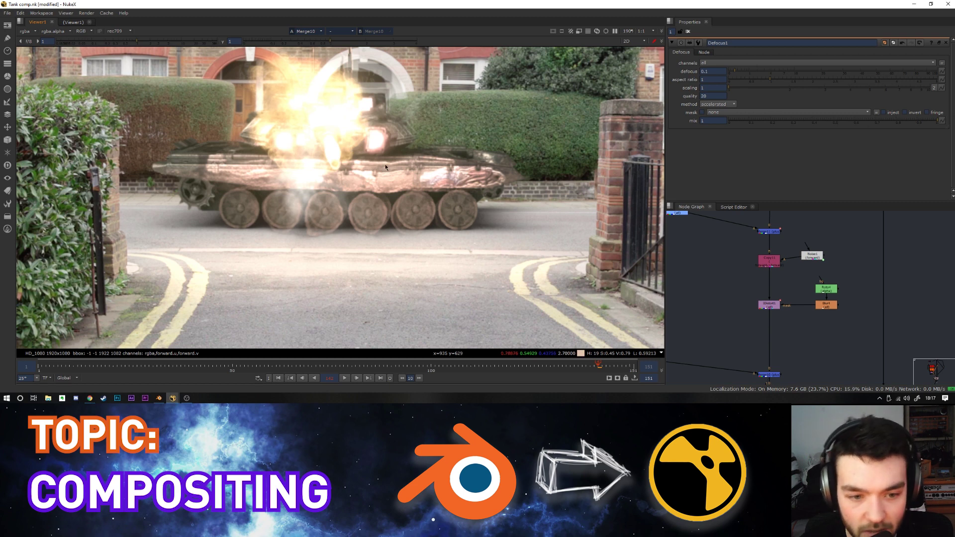
Step: View the P_Matte node's output to show the position pass of the tank
{"action": "scroll", "coordinate": [851, 310], "scroll_direction": "down", "scroll_amount": 6}
{"action": "scroll", "coordinate": [821, 334], "scroll_direction": "up", "scroll_amount": 4}
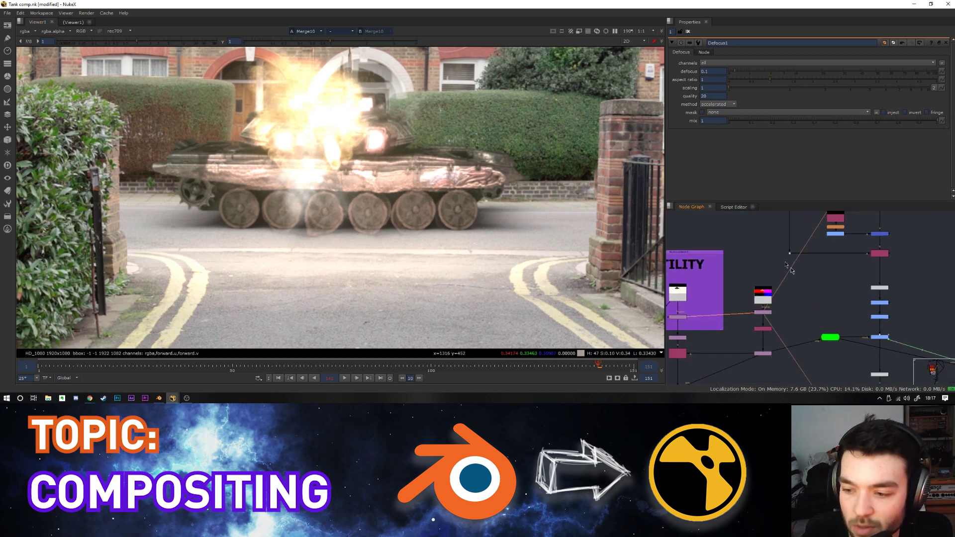
{"action": "middle_click_drag", "start_coordinate": [785, 264], "coordinate": [765, 245]}
{"action": "left_click", "coordinate": [810, 318]}
{"action": "key", "text": "1"}
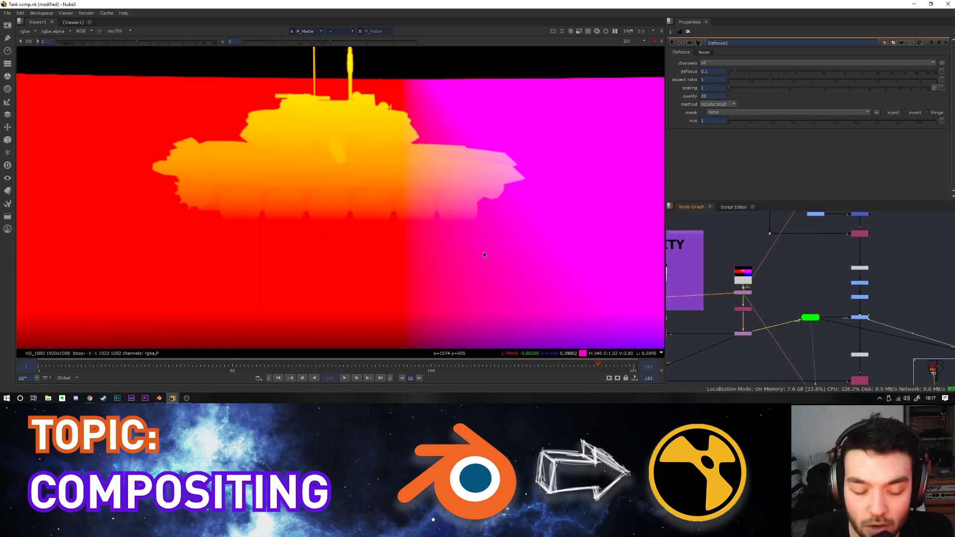
{"action": "scroll", "coordinate": [458, 160], "scroll_direction": "down", "scroll_amount": 5}
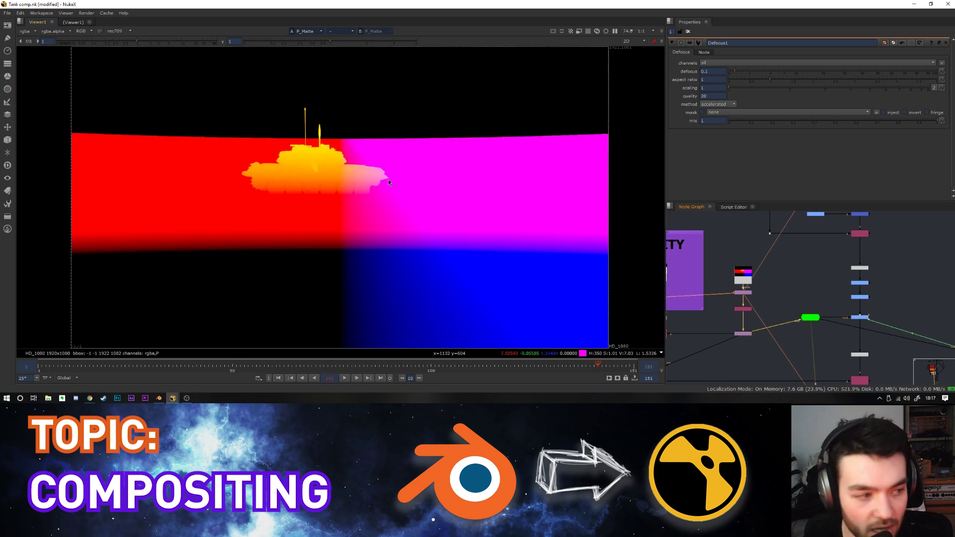
Step: Open P_Matte's properties and activate colour sampling for the matte's center
{"action": "double_click", "coordinate": [809, 318]}
{"action": "scroll", "coordinate": [787, 276], "scroll_direction": "down", "scroll_amount": 1}
{"action": "middle_click_drag", "start_coordinate": [781, 310], "coordinate": [764, 271]}
{"action": "scroll", "coordinate": [781, 278], "scroll_direction": "up", "scroll_amount": 5}
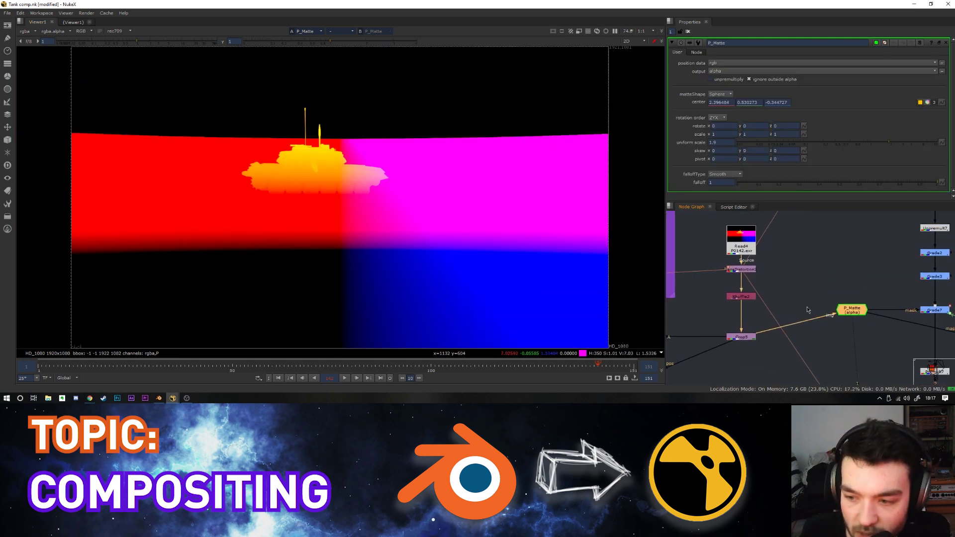
{"action": "left_click_drag", "start_coordinate": [859, 312], "coordinate": [857, 311]}
{"action": "left_click", "coordinate": [919, 102]}
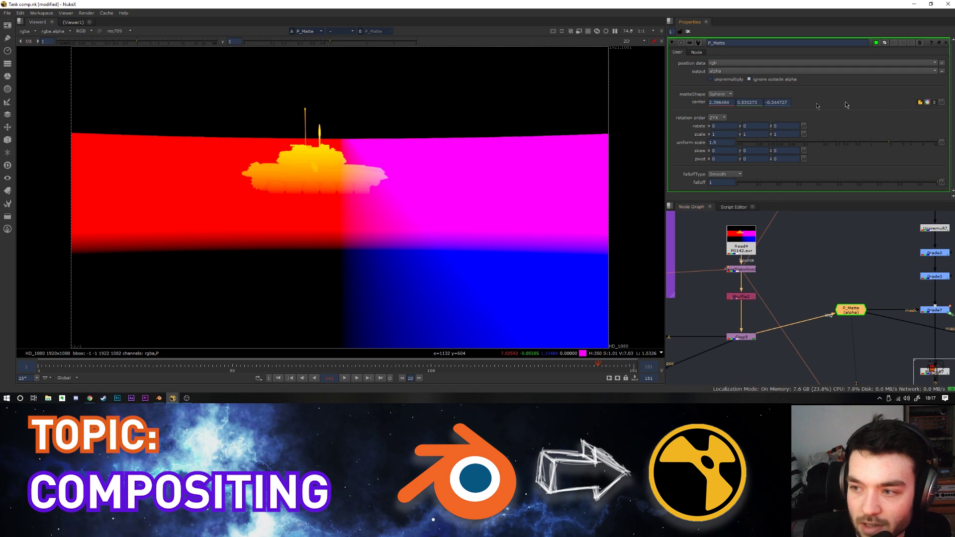
Step: Examine the P_Matte alpha channel around the tank's gun barrel and the ground
{"action": "scroll", "coordinate": [294, 157], "scroll_direction": "up", "scroll_amount": 5}
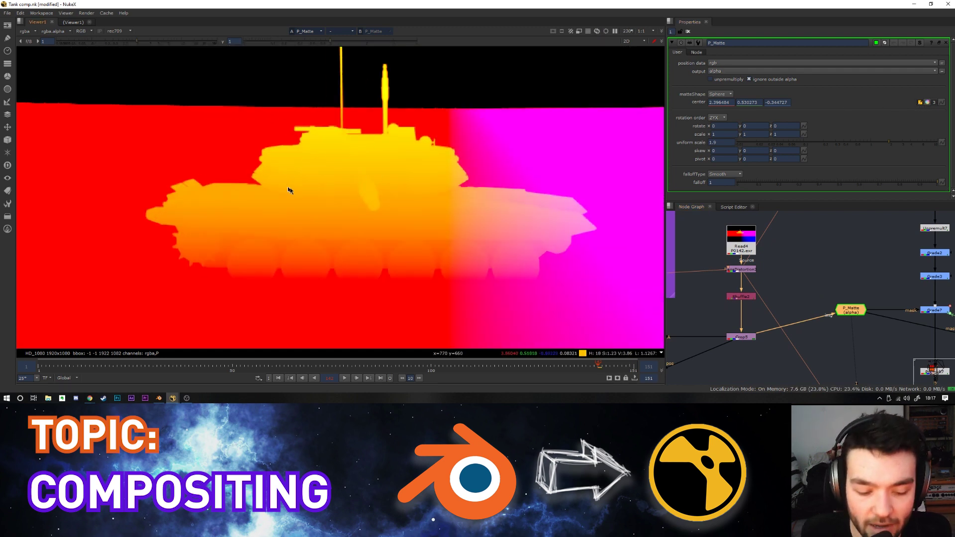
{"action": "key", "text": "a"}
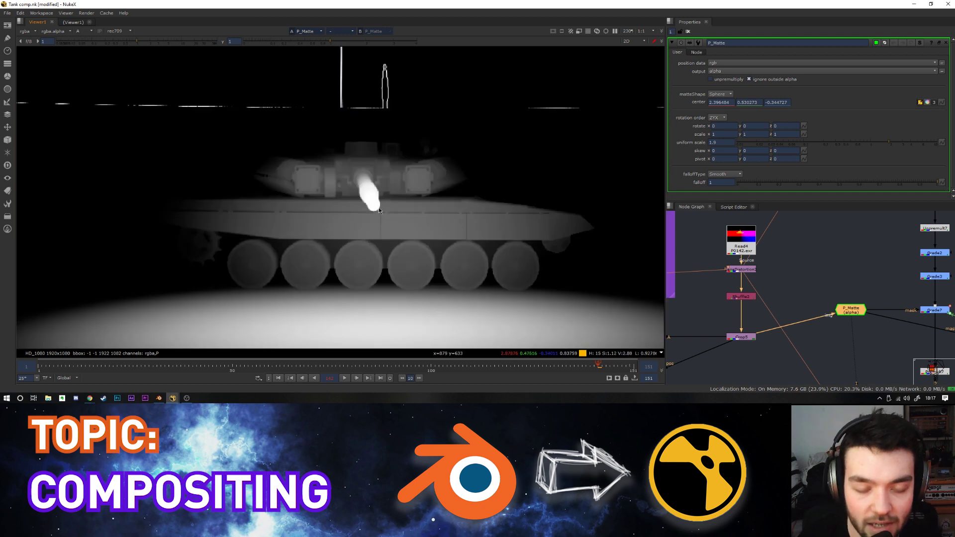
{"action": "scroll", "coordinate": [368, 208], "scroll_direction": "down", "scroll_amount": 5}
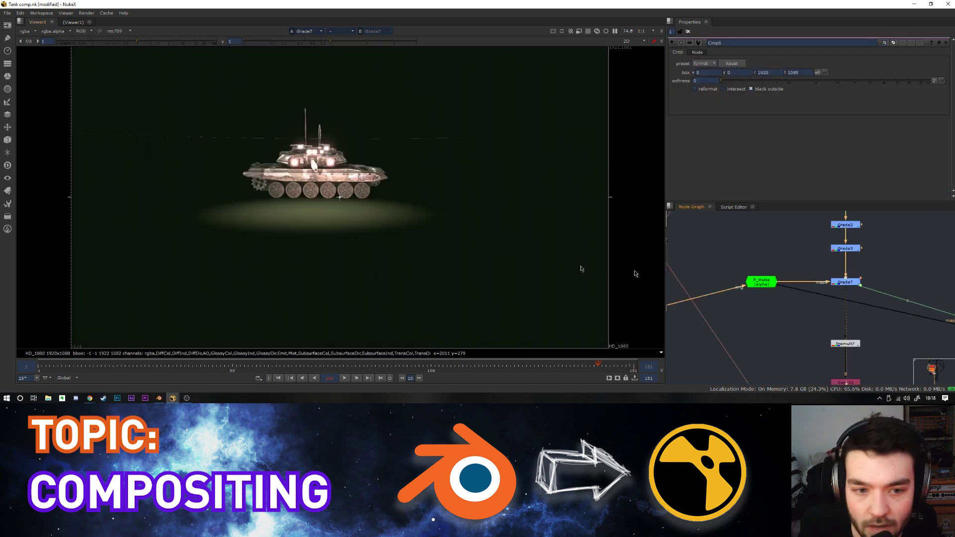
Step: Compare the tank's muzzle-flash lighting with the P_Matte-masked Grade7 disabled and enabled
{"action": "scroll", "coordinate": [368, 150], "scroll_direction": "up", "scroll_amount": 3}
{"action": "left_click", "coordinate": [847, 282]}
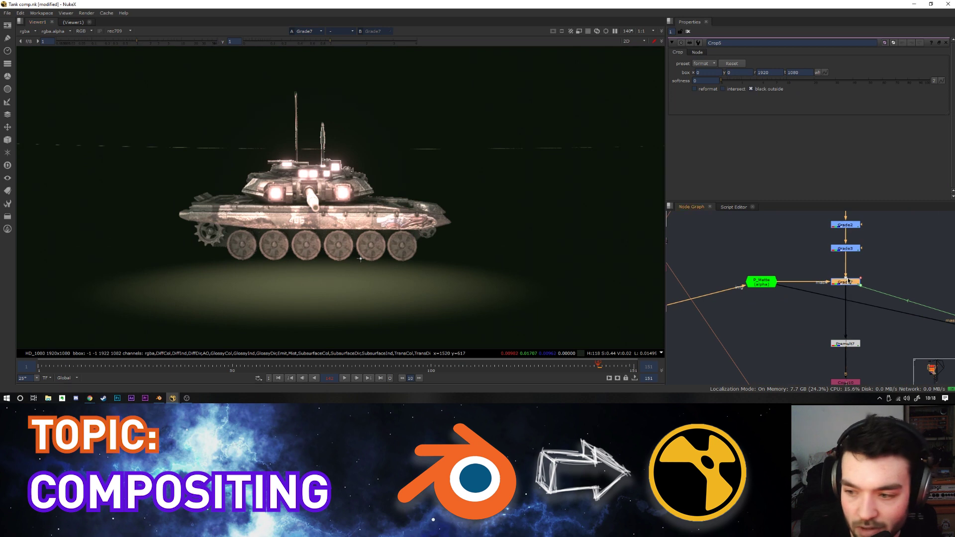
{"action": "key", "text": "d"}
{"action": "key", "text": "d"}
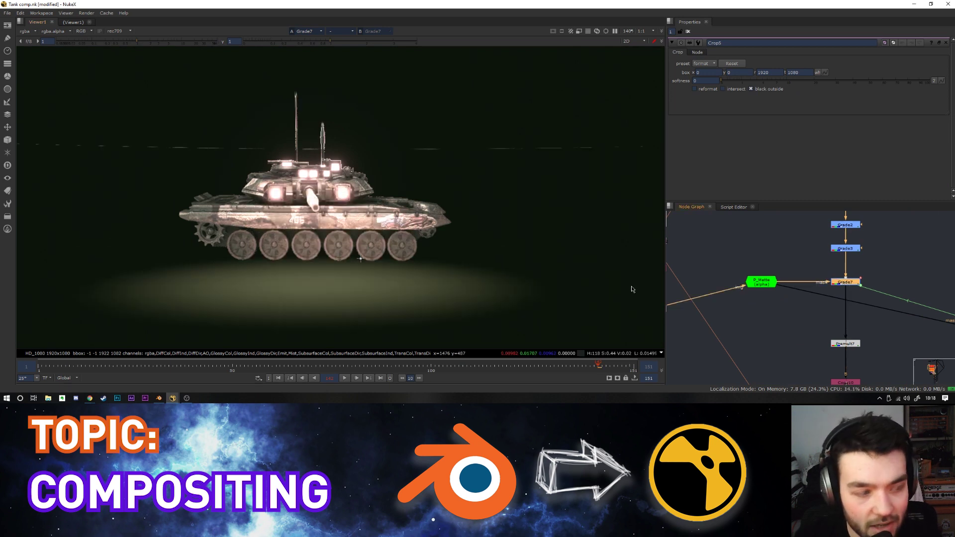
{"action": "key", "text": "d"}
{"action": "key", "text": "d"}
{"action": "key", "text": "d"}
{"action": "key", "text": "d"}
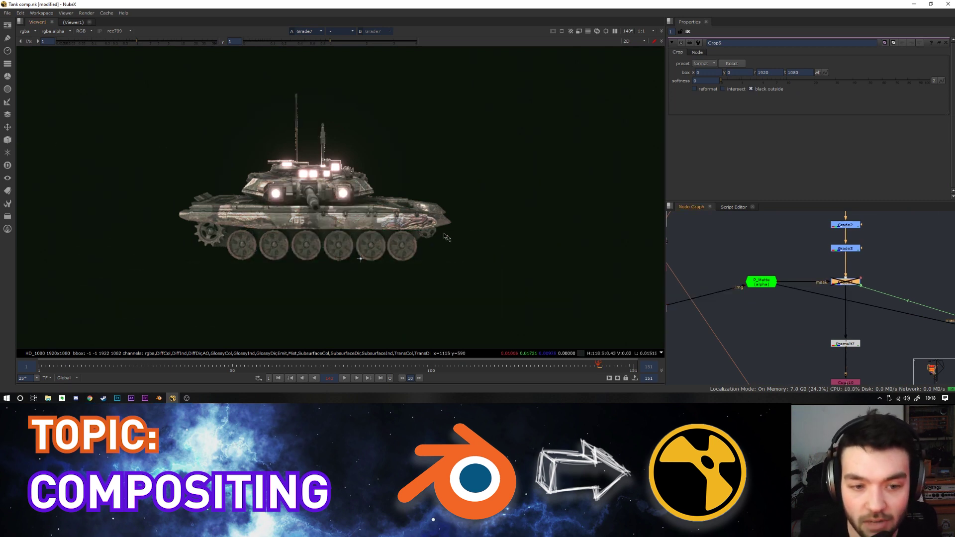
{"action": "scroll", "coordinate": [679, 286], "scroll_direction": "down", "scroll_amount": 4}
{"action": "scroll", "coordinate": [775, 298], "scroll_direction": "up", "scroll_amount": 4}
{"action": "scroll", "coordinate": [776, 298], "scroll_direction": "down", "scroll_amount": 4}
{"action": "scroll", "coordinate": [706, 286], "scroll_direction": "up", "scroll_amount": 4}
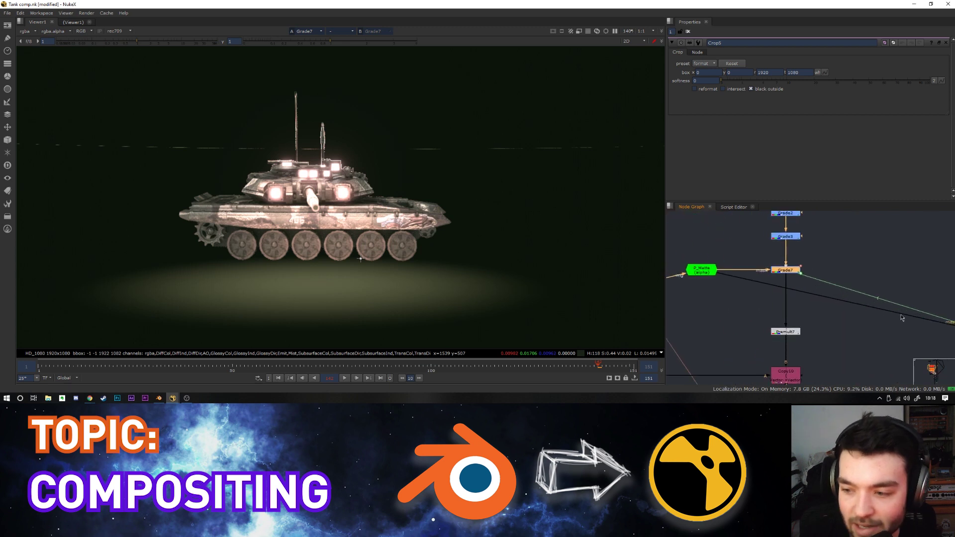
Step: View the P_Matte output feeding Grade7's mask and display its alpha channel
{"action": "scroll", "coordinate": [721, 268], "scroll_direction": "down", "scroll_amount": 4}
{"action": "scroll", "coordinate": [807, 286], "scroll_direction": "up", "scroll_amount": 4}
{"action": "scroll", "coordinate": [806, 283], "scroll_direction": "down", "scroll_amount": 4}
{"action": "scroll", "coordinate": [729, 281], "scroll_direction": "up", "scroll_amount": 4}
{"action": "scroll", "coordinate": [728, 278], "scroll_direction": "down", "scroll_amount": 4}
{"action": "scroll", "coordinate": [694, 266], "scroll_direction": "up", "scroll_amount": 4}
{"action": "left_click", "coordinate": [757, 257]}
{"action": "key", "text": "1"}
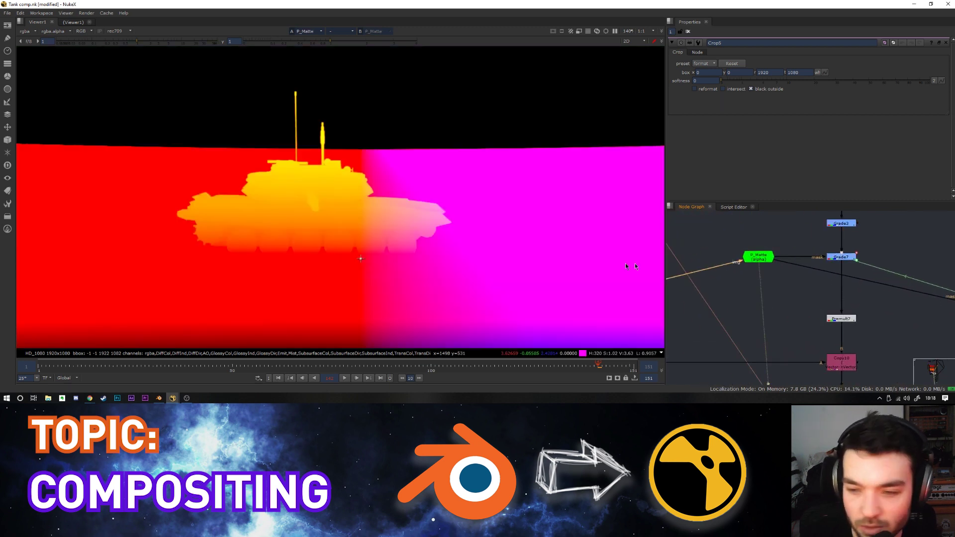
{"action": "key", "text": "a"}
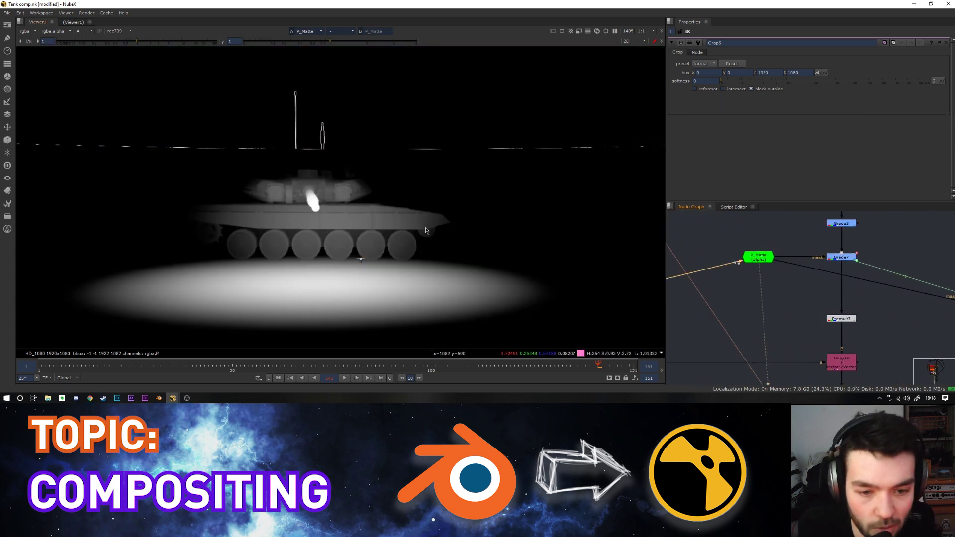
Step: View the Grade8 node on the street plate in full colour to check the flash lighting on the road
{"action": "scroll", "coordinate": [879, 300], "scroll_direction": "down", "scroll_amount": 2}
{"action": "middle_click_drag", "start_coordinate": [879, 300], "coordinate": [746, 265]}
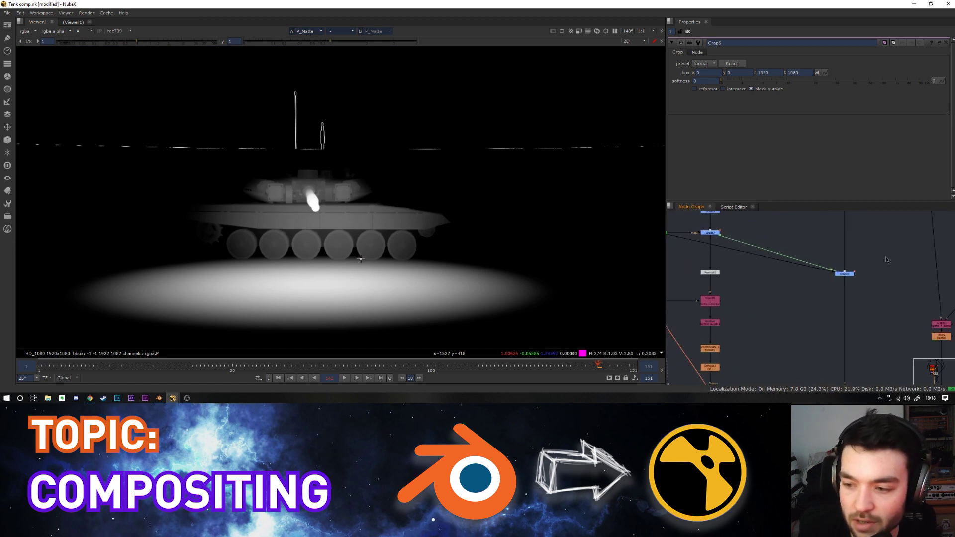
{"action": "left_click", "coordinate": [839, 277]}
{"action": "key", "text": "1"}
{"action": "key", "text": "a"}
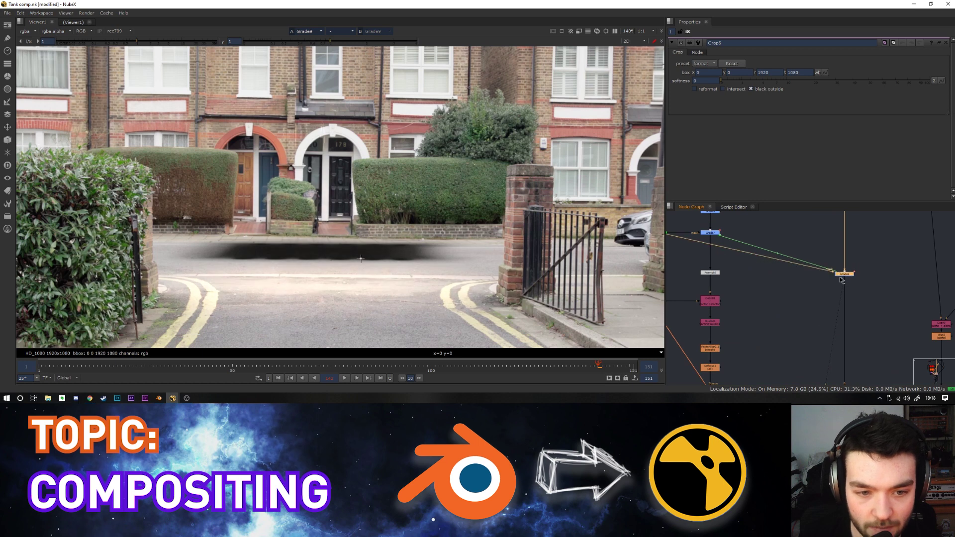
Step: Add a PositionToPoints node in the empty area beside the UTILITY group
{"action": "middle_click_drag", "start_coordinate": [844, 300], "coordinate": [802, 311]}
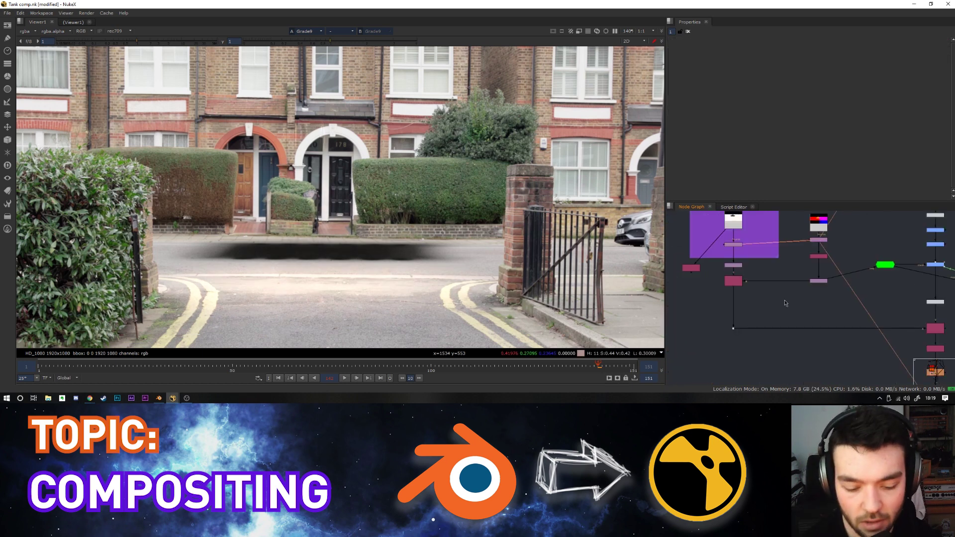
{"action": "key", "text": "Tab"}
{"action": "type", "text": "pos"}
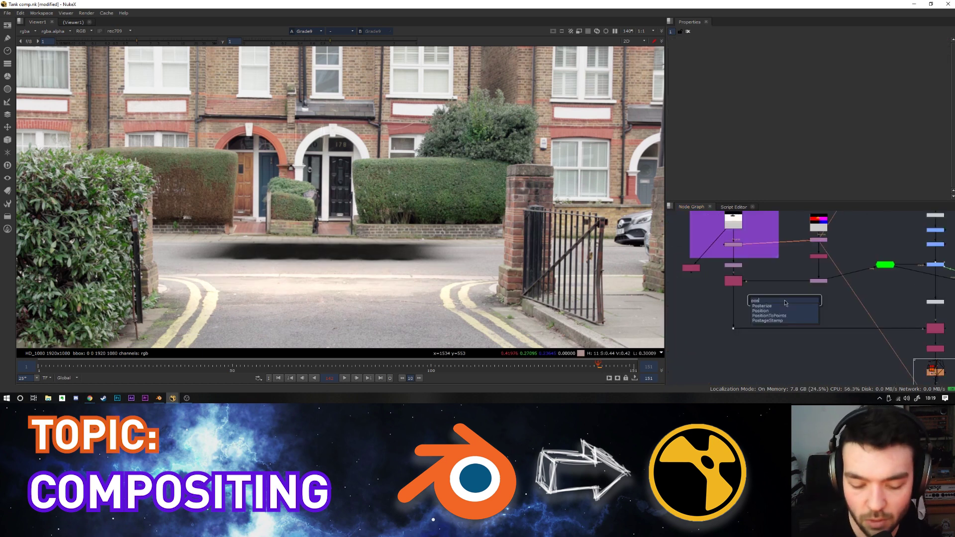
{"action": "type", "text": "it"}
{"action": "key", "text": "Down"}
{"action": "key", "text": "Down"}
{"action": "key", "text": "Return"}
{"action": "scroll", "coordinate": [809, 305], "scroll_direction": "up", "scroll_amount": 2}
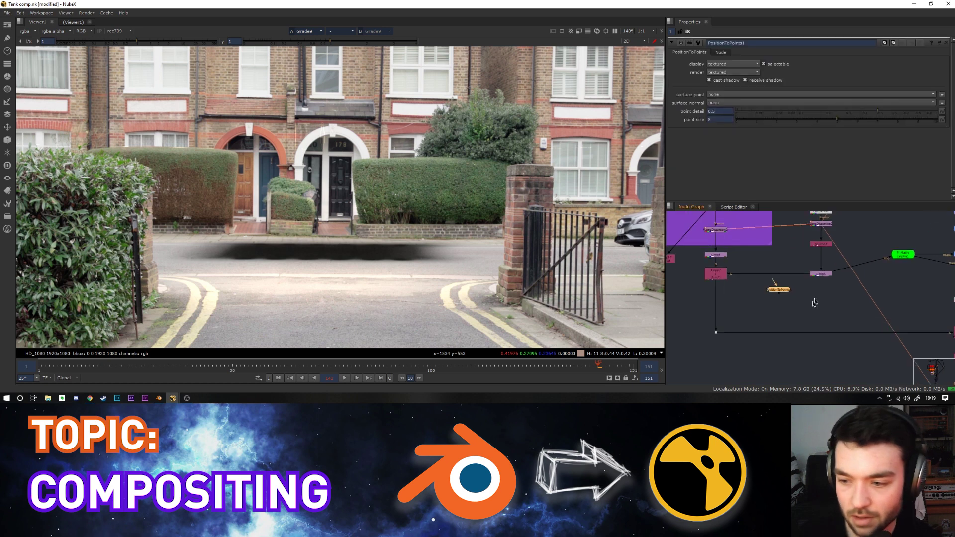
Step: Connect PositionToPoints1 to the colour render branch above and to the position pass Read4
{"action": "scroll", "coordinate": [788, 300], "scroll_direction": "down", "scroll_amount": 1}
{"action": "left_click_drag", "start_coordinate": [776, 304], "coordinate": [768, 220]}
{"action": "middle_click_drag", "start_coordinate": [768, 221], "coordinate": [746, 279]}
{"action": "scroll", "coordinate": [756, 297], "scroll_direction": "down", "scroll_amount": 4}
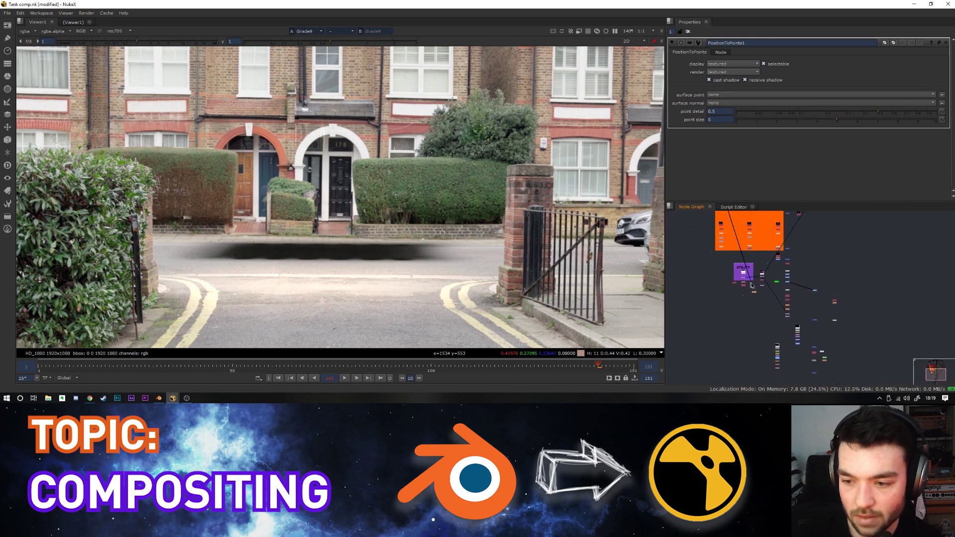
{"action": "scroll", "coordinate": [745, 280], "scroll_direction": "up", "scroll_amount": 4}
{"action": "left_click_drag", "start_coordinate": [765, 327], "coordinate": [802, 272]}
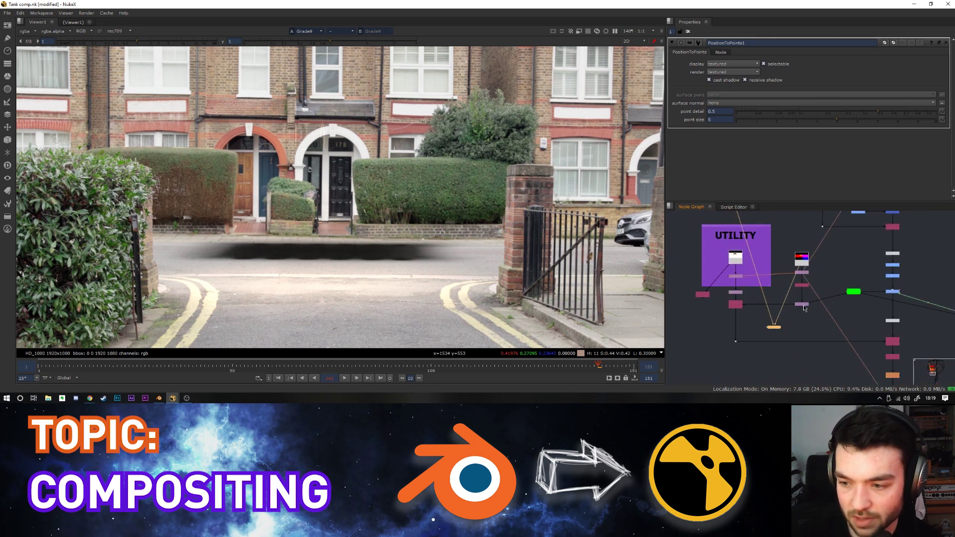
Step: View the normals from Shuffle12 and connect that node to PositionToPoints1's normal input
{"action": "scroll", "coordinate": [780, 320], "scroll_direction": "up", "scroll_amount": 2}
{"action": "middle_click_drag", "start_coordinate": [754, 290], "coordinate": [770, 338]}
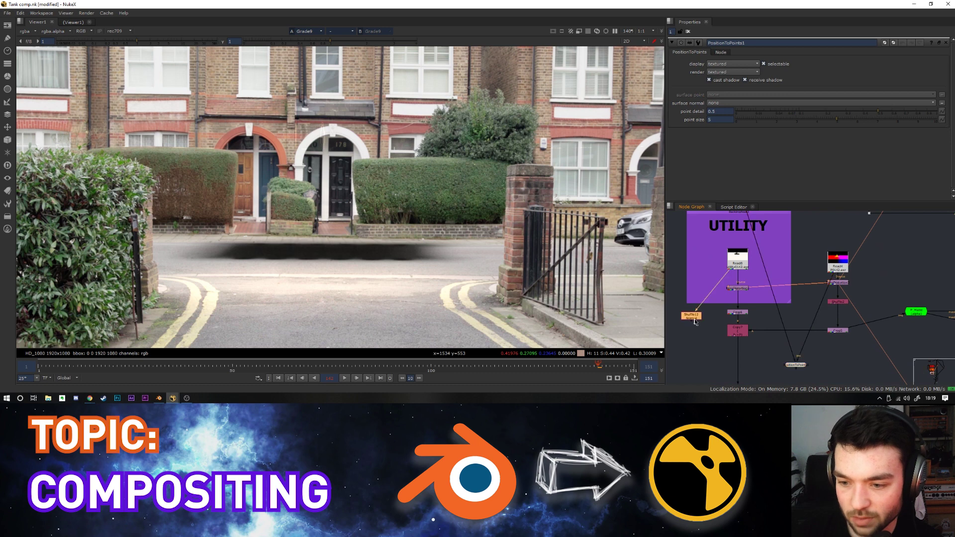
{"action": "left_click", "coordinate": [698, 314]}
{"action": "key", "text": "1"}
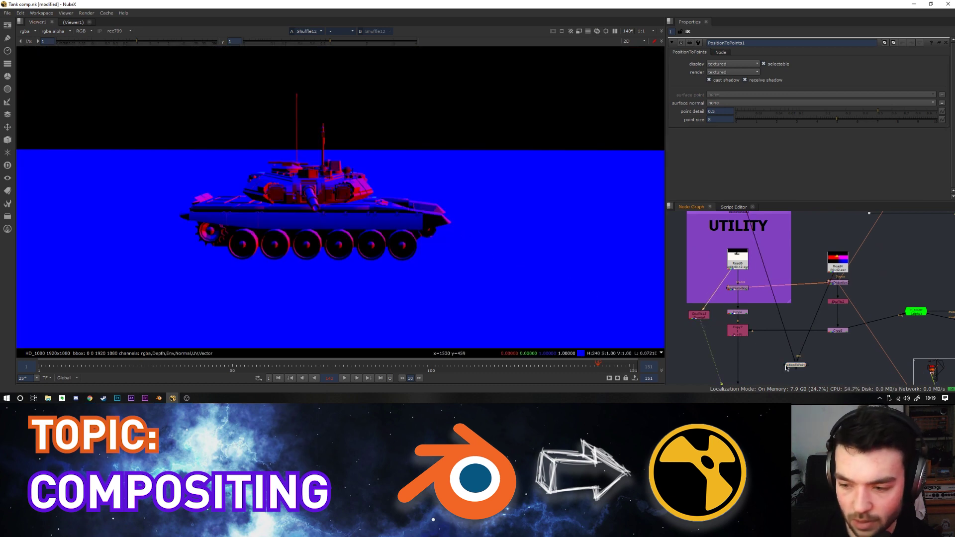
{"action": "left_click_drag", "start_coordinate": [786, 367], "coordinate": [695, 319]}
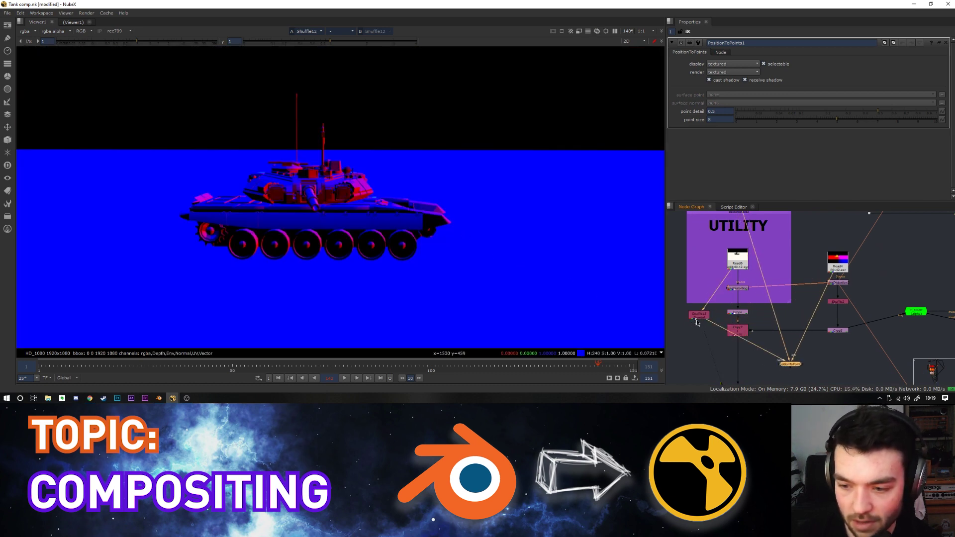
Step: View PositionToPoints1 in 3D, frame the tank point cloud and examine it from several angles
{"action": "left_click", "coordinate": [773, 363]}
{"action": "key", "text": "1"}
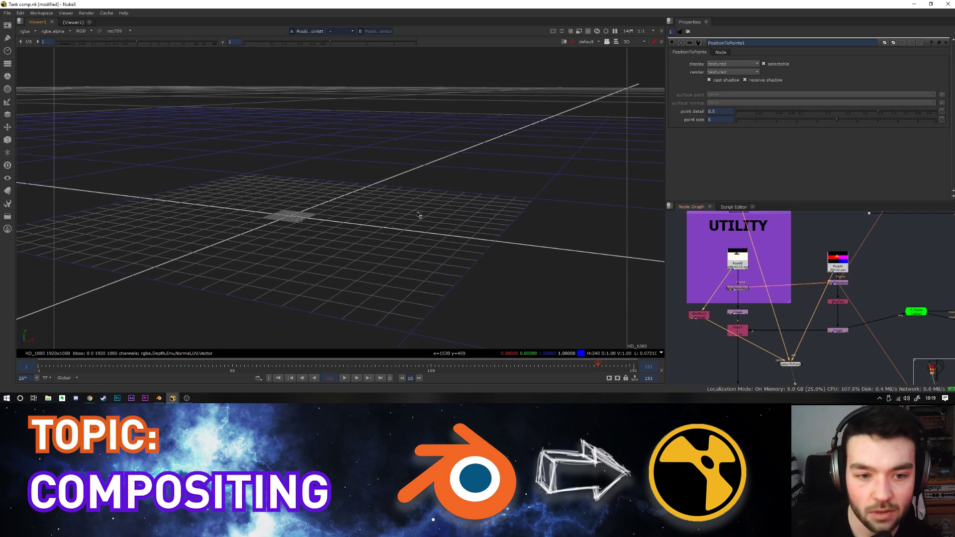
{"action": "key", "text": "f"}
{"action": "left_click_drag", "start_coordinate": [438, 194], "coordinate": [318, 218], "text": "ctrl"}
{"action": "left_click_drag", "start_coordinate": [338, 204], "coordinate": [149, 162], "text": "ctrl"}
{"action": "scroll", "coordinate": [334, 212], "scroll_direction": "up", "scroll_amount": 8}
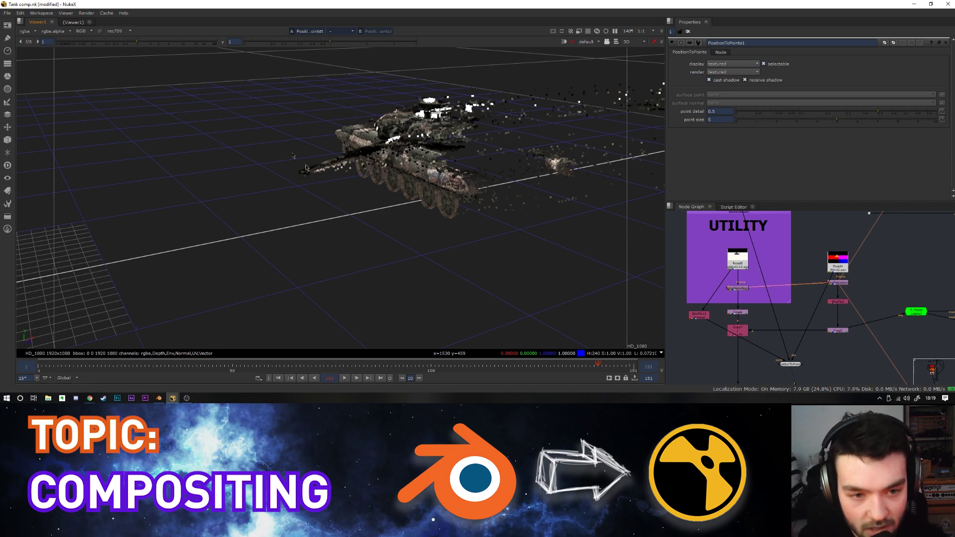
{"action": "left_click_drag", "start_coordinate": [285, 159], "coordinate": [277, 164], "text": "ctrl"}
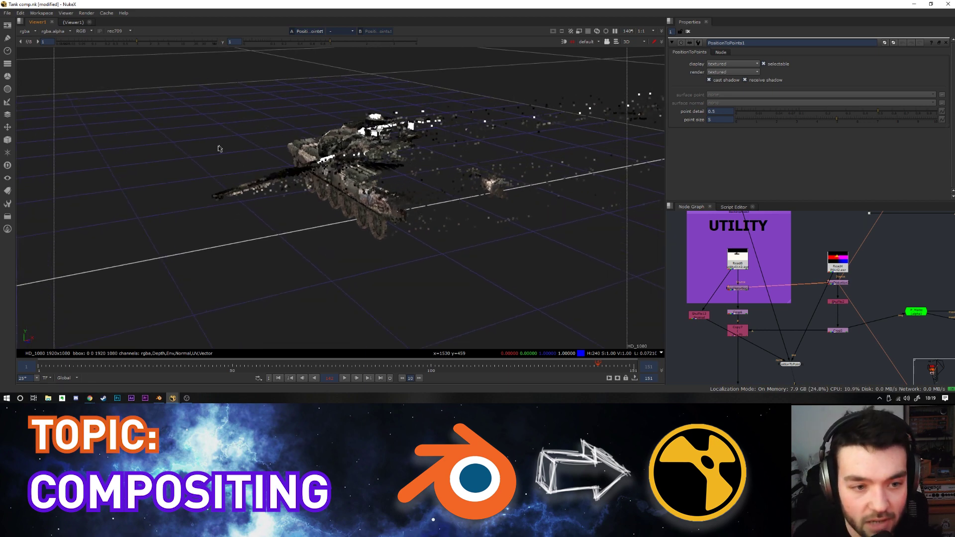
Step: Orbit around the tank point cloud to inspect it from another angle
{"action": "left_click_drag", "start_coordinate": [219, 148], "coordinate": [321, 144], "text": "alt"}
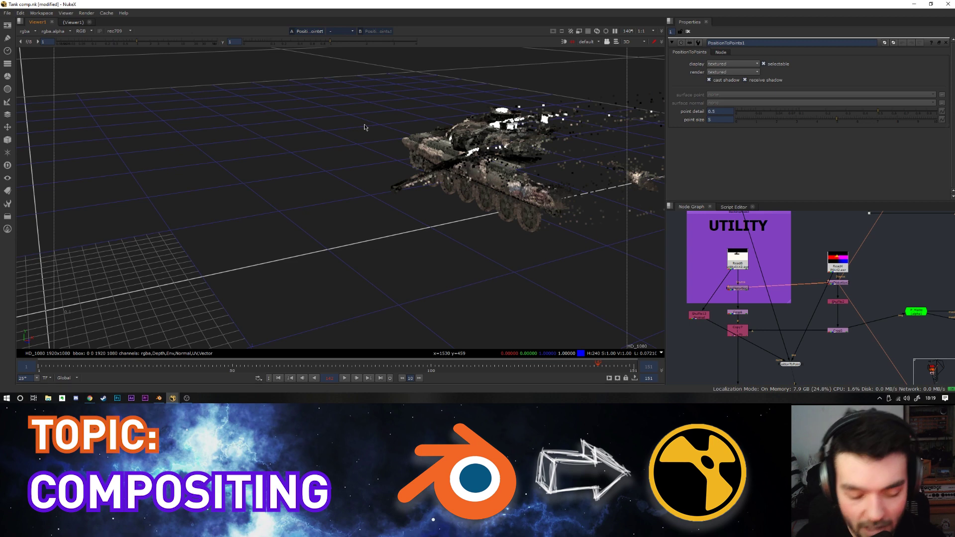
{"action": "left_click_drag", "start_coordinate": [490, 214], "coordinate": [491, 190], "text": "ctrl"}
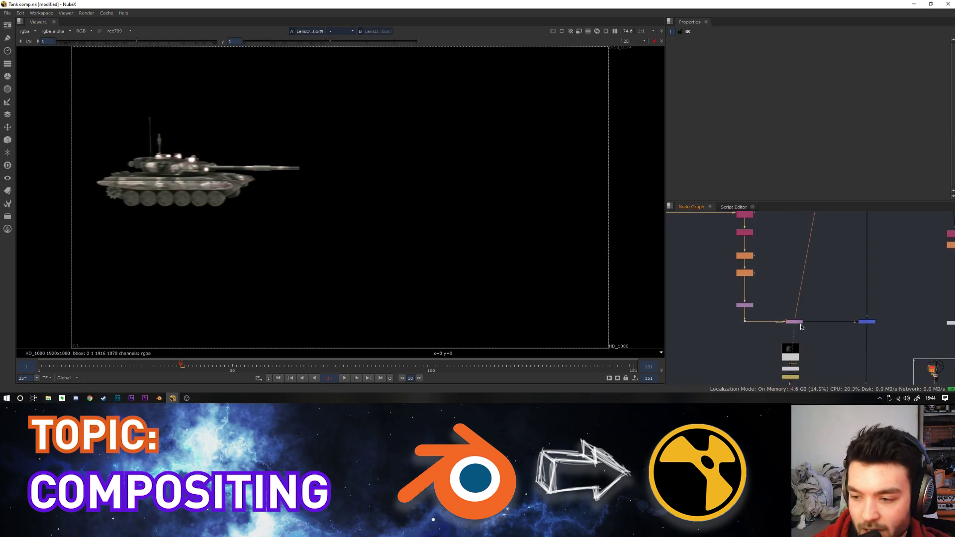
Step: Examine the LensDistortion4 node at the end of the tank branch and the nodes feeding it
{"action": "scroll", "coordinate": [791, 298], "scroll_direction": "up", "scroll_amount": 5}
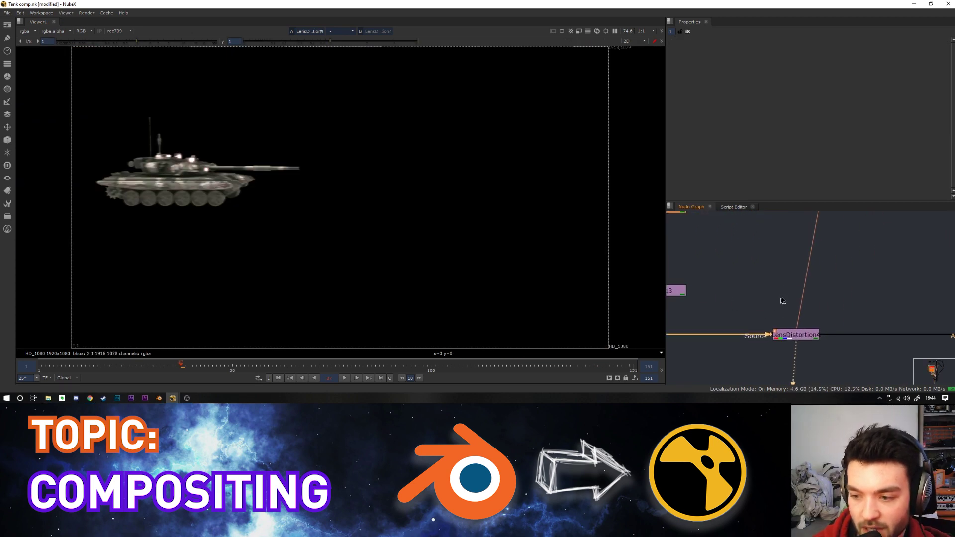
{"action": "scroll", "coordinate": [780, 300], "scroll_direction": "down", "scroll_amount": 4}
{"action": "scroll", "coordinate": [818, 325], "scroll_direction": "up", "scroll_amount": 2}
{"action": "scroll", "coordinate": [825, 308], "scroll_direction": "down", "scroll_amount": 5}
{"action": "mouse_move", "coordinate": [793, 278]}
{"action": "middle_mouse_down"}
{"action": "mouse_move", "coordinate": [801, 335]}
{"action": "mouse_move", "coordinate": [788, 276]}
{"action": "middle_mouse_up"}
{"action": "scroll", "coordinate": [802, 336], "scroll_direction": "down", "scroll_amount": 5}
{"action": "scroll", "coordinate": [791, 276], "scroll_direction": "up", "scroll_amount": 5}
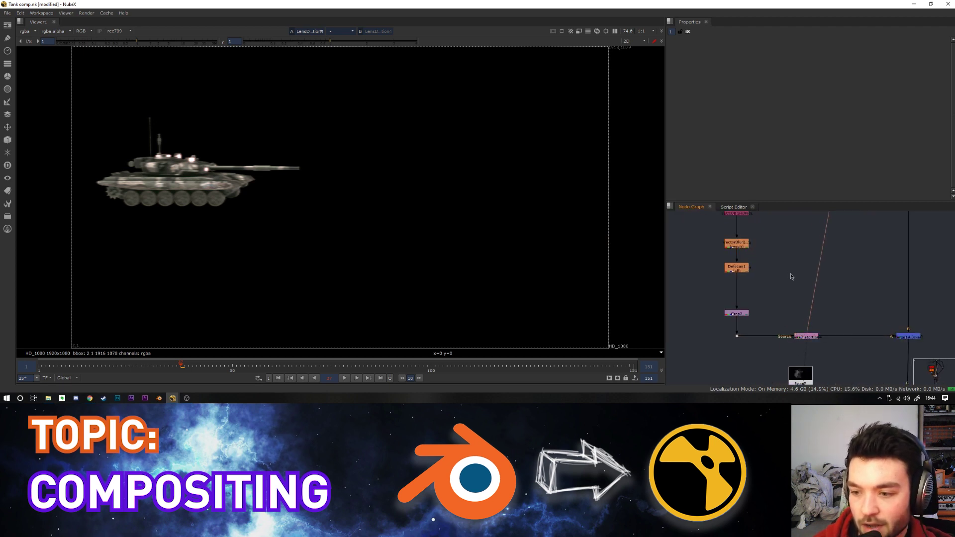
Step: Locate the shadow render Read3 in the node graph and view it
{"action": "scroll", "coordinate": [791, 275], "scroll_direction": "down", "scroll_amount": 5}
{"action": "middle_click_drag", "start_coordinate": [791, 229], "coordinate": [766, 311]}
{"action": "scroll", "coordinate": [766, 313], "scroll_direction": "up", "scroll_amount": 7}
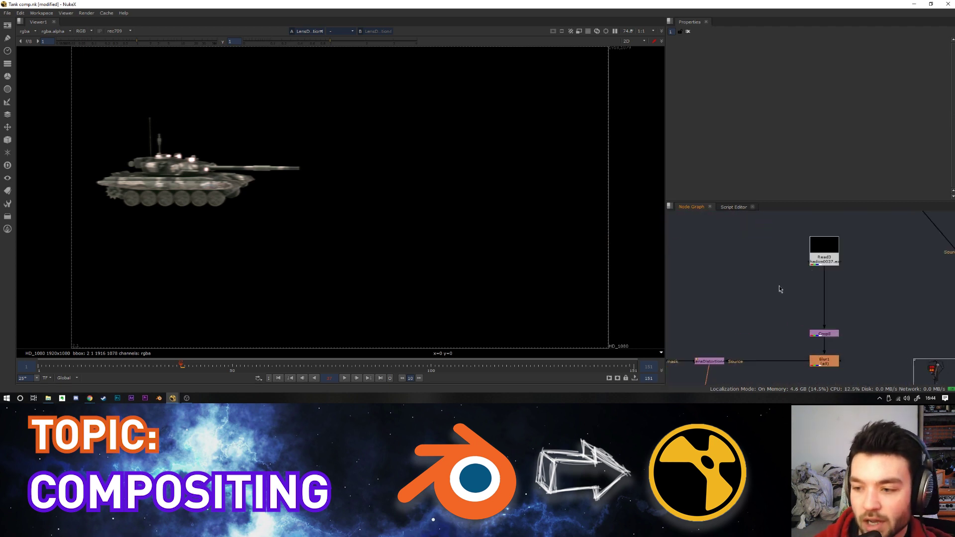
{"action": "left_click_drag", "start_coordinate": [820, 255], "coordinate": [809, 252]}
{"action": "key", "text": "1"}
{"action": "left_click", "coordinate": [799, 266]}
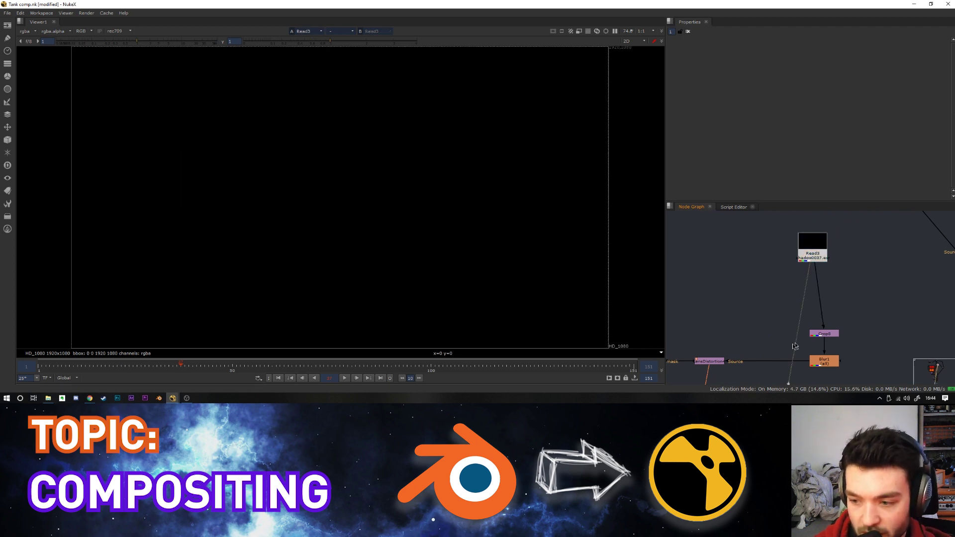
Step: View the LensDistortion node fed by Blur1, check the shadow's alpha channel and return to the colour display
{"action": "middle_click_drag", "start_coordinate": [793, 343], "coordinate": [864, 293]}
{"action": "key", "text": "a"}
{"action": "left_click", "coordinate": [780, 311]}
{"action": "key", "text": "1"}
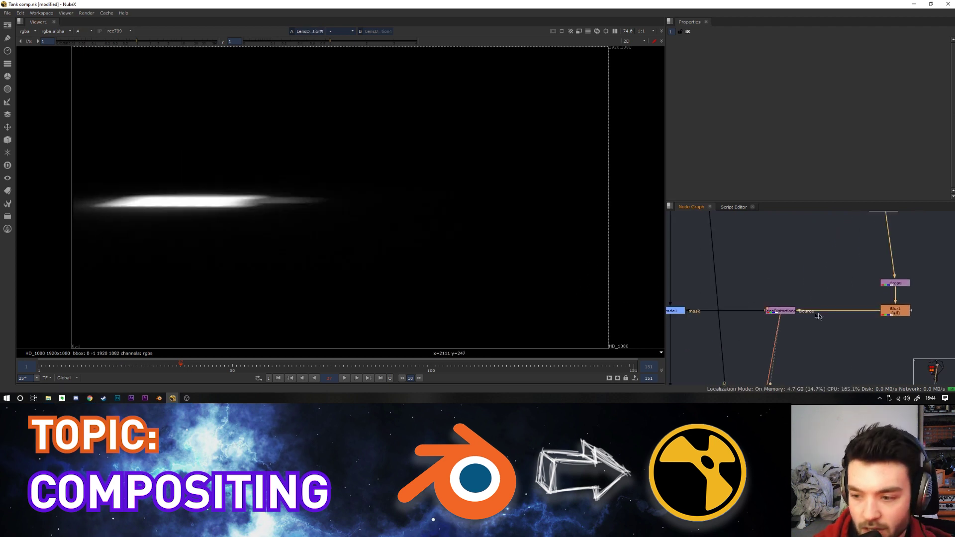
{"action": "key", "text": "a"}
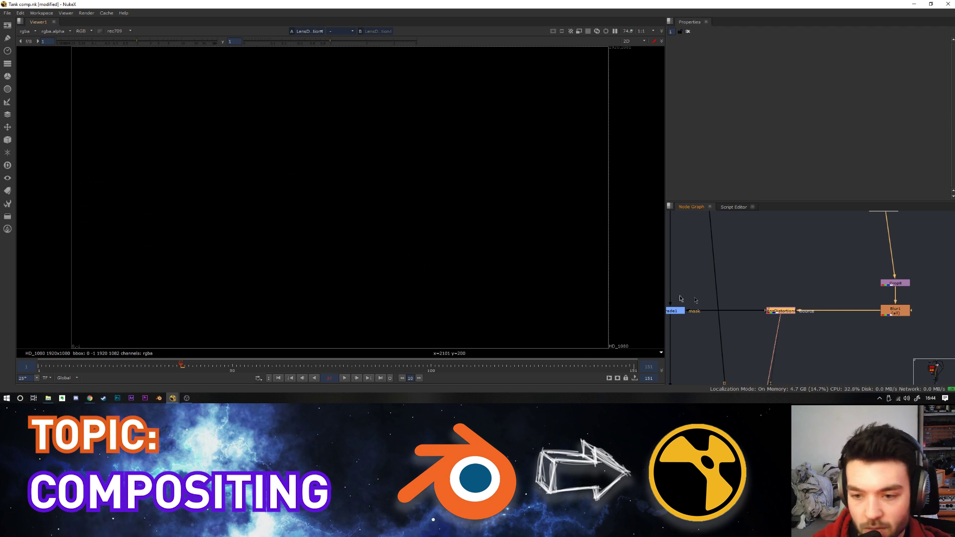
Step: Look over the node graph from the shadow branch past the coloured pass groups to the tank's LensDistortion4 node
{"action": "scroll", "coordinate": [807, 308], "scroll_direction": "down", "scroll_amount": 7}
{"action": "left_click", "coordinate": [824, 287]}
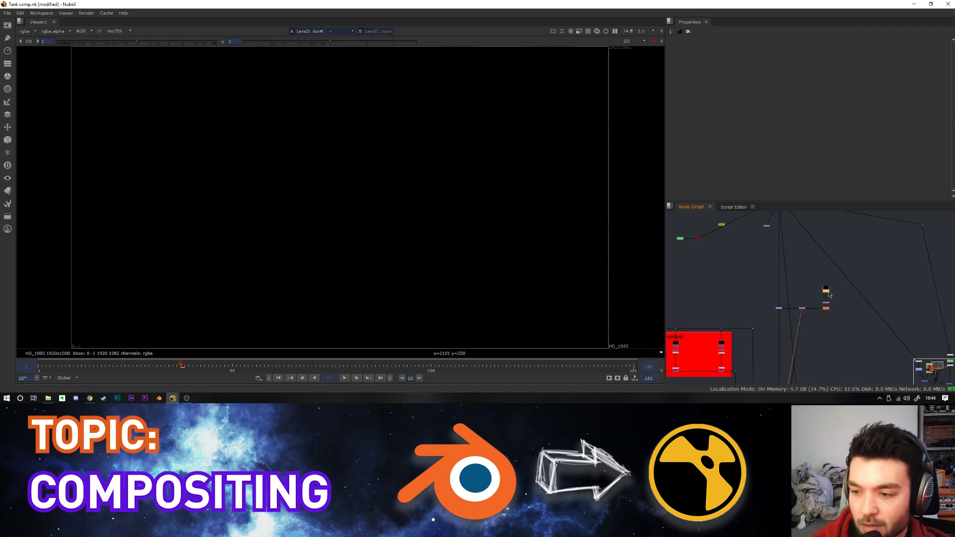
{"action": "middle_click_drag", "start_coordinate": [752, 267], "coordinate": [718, 391]}
{"action": "scroll", "coordinate": [748, 334], "scroll_direction": "up", "scroll_amount": 5}
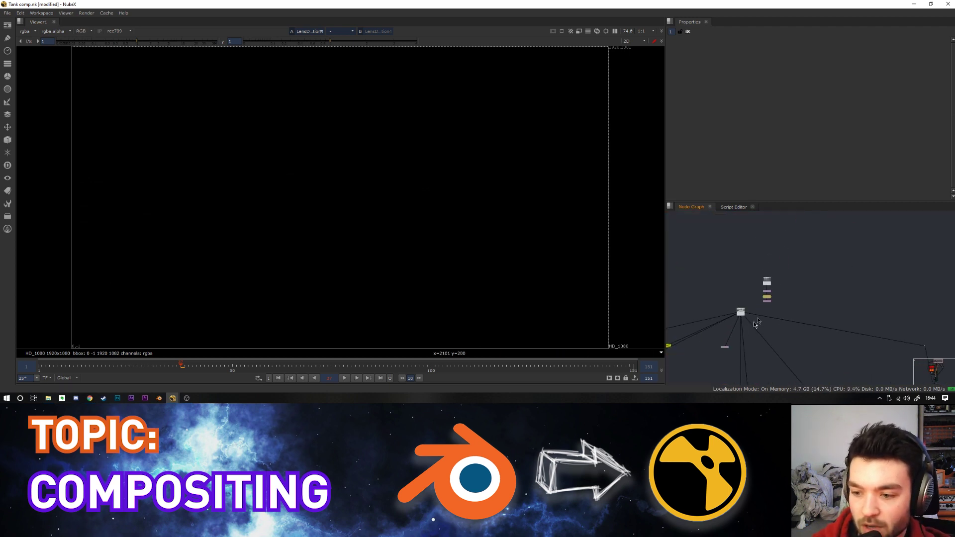
{"action": "middle_click_drag", "start_coordinate": [671, 358], "coordinate": [753, 315]}
{"action": "left_click", "coordinate": [785, 317]}
{"action": "scroll", "coordinate": [803, 341], "scroll_direction": "down", "scroll_amount": 5}
{"action": "middle_click_drag", "start_coordinate": [781, 383], "coordinate": [732, 232]}
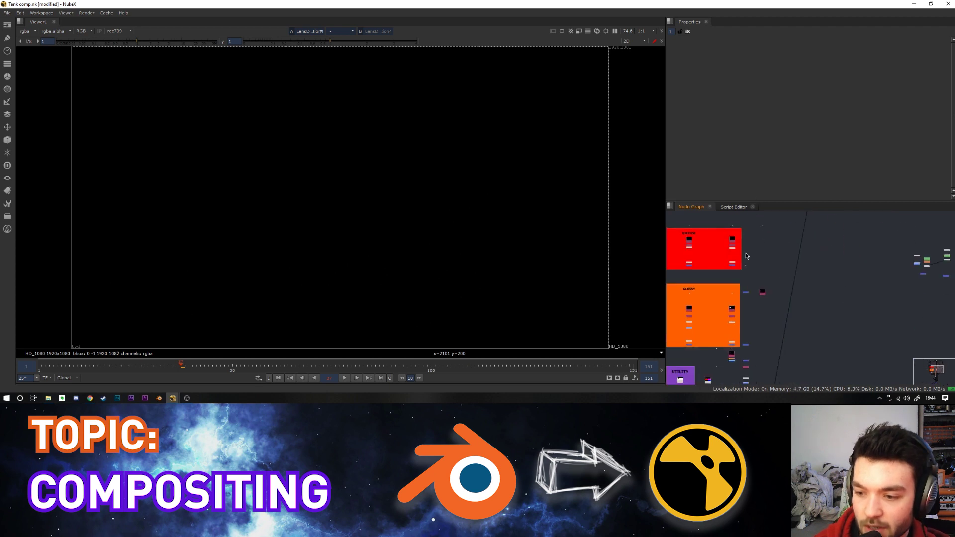
{"action": "middle_click_drag", "start_coordinate": [741, 332], "coordinate": [748, 265]}
{"action": "scroll", "coordinate": [760, 286], "scroll_direction": "up", "scroll_amount": 5}
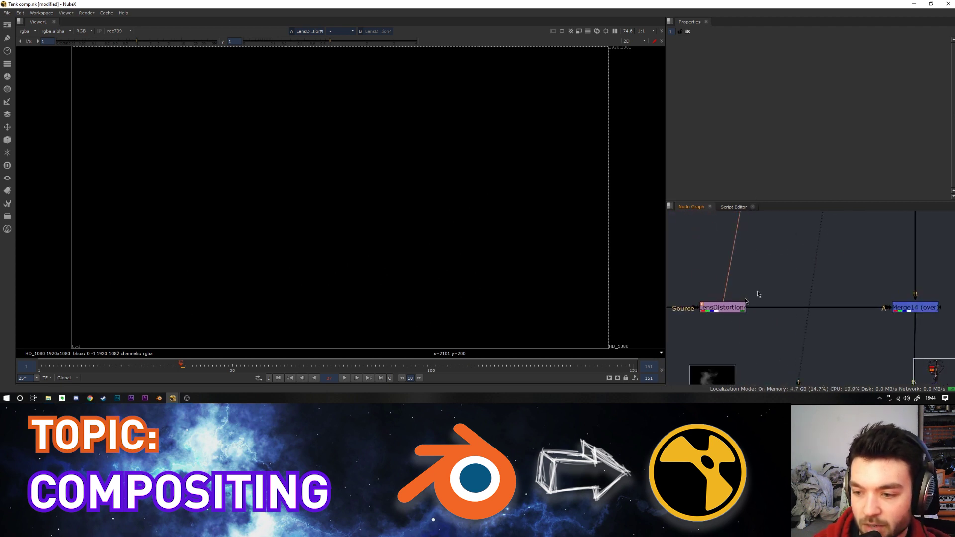
Step: Open LensDistortion4's properties and switch Undistort on and off again to compare the tank's distortion
{"action": "double_click", "coordinate": [723, 307]}
{"action": "left_click", "coordinate": [726, 129]}
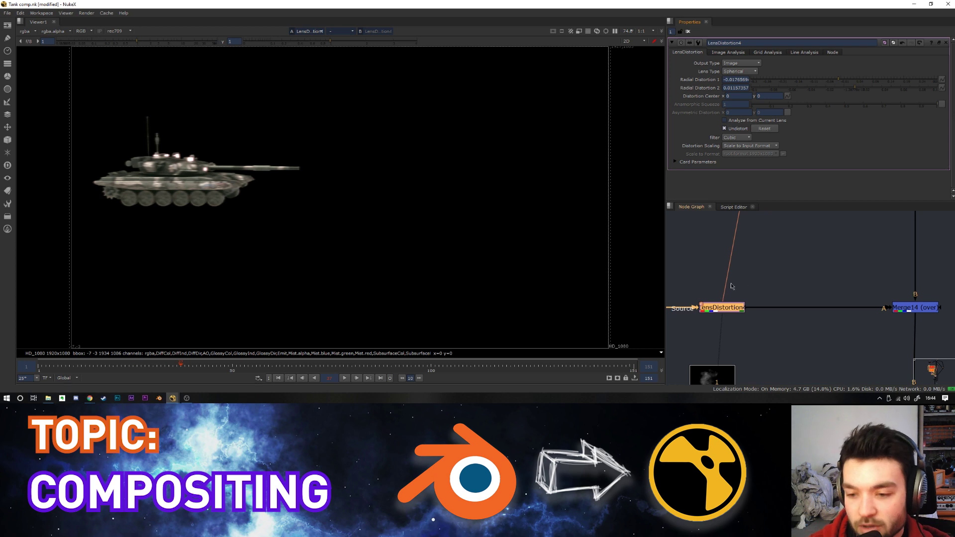
{"action": "left_click", "coordinate": [730, 130]}
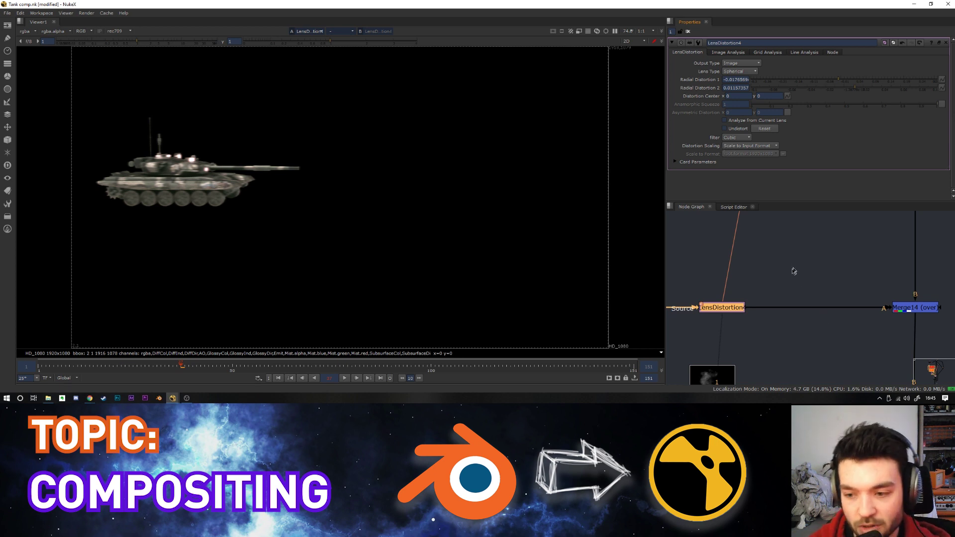
Step: Go to an earlier frame and toggle LensDistortion4 off and on repeatedly to compare the tank near the frame edge
{"action": "left_click", "coordinate": [780, 279]}
{"action": "left_click", "coordinate": [162, 367]}
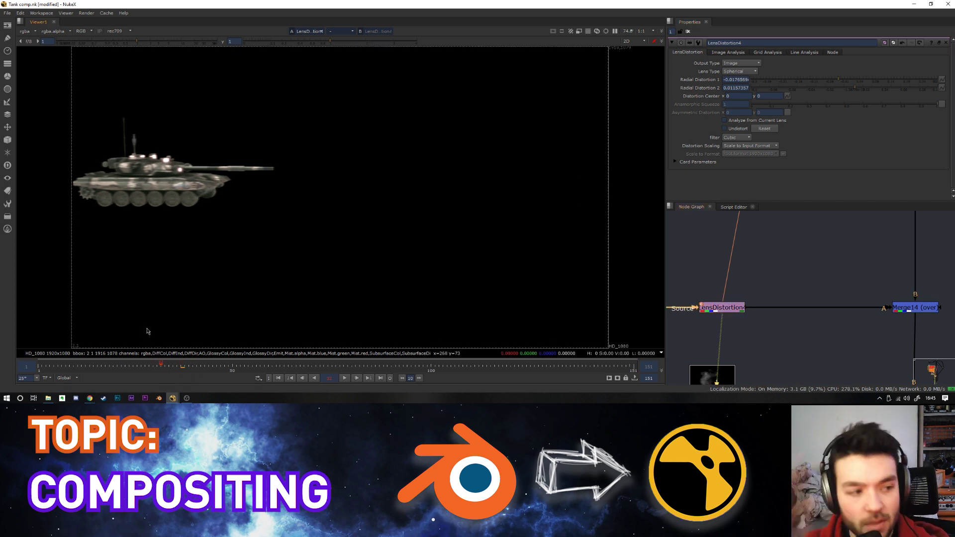
{"action": "left_click", "coordinate": [716, 309]}
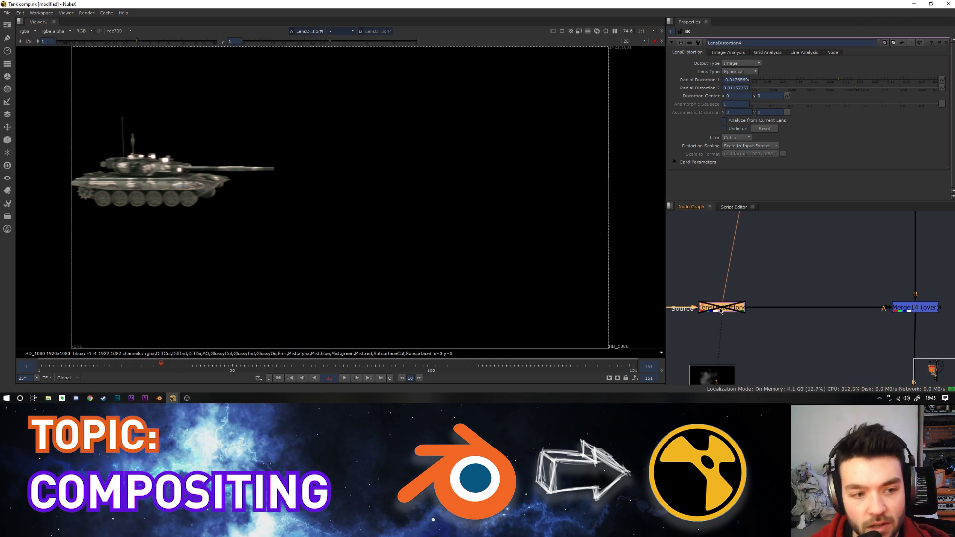
{"action": "key", "text": "d"}
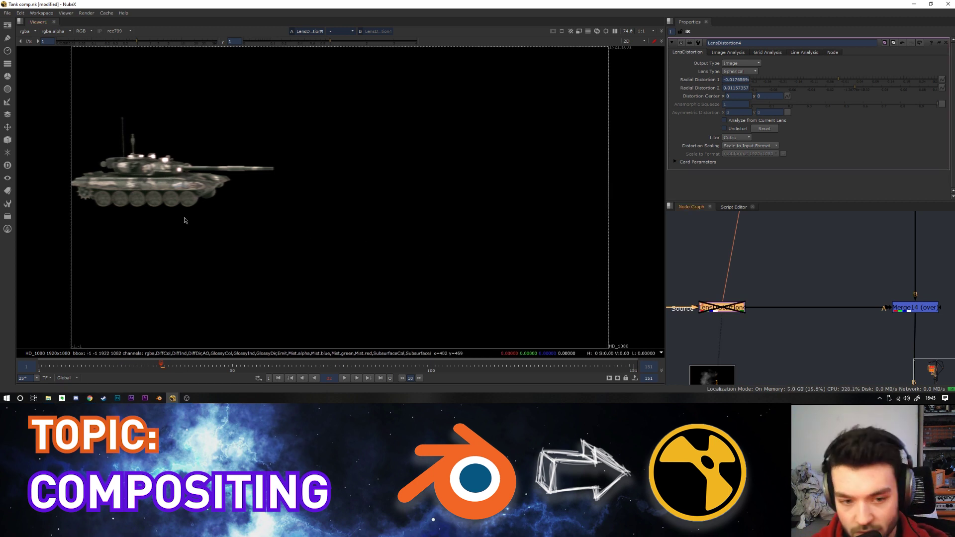
{"action": "key", "text": "d"}
{"action": "key", "text": "d"}
{"action": "key", "text": "d"}
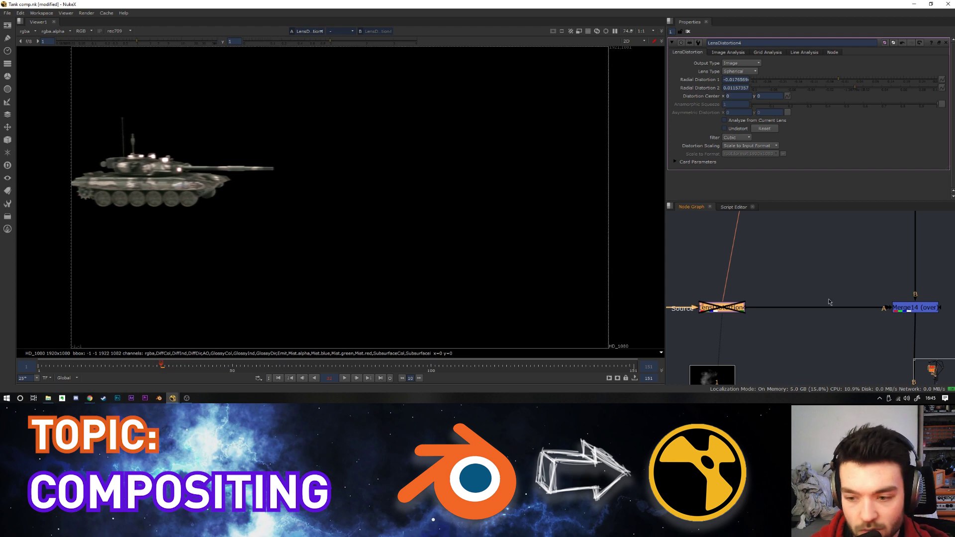